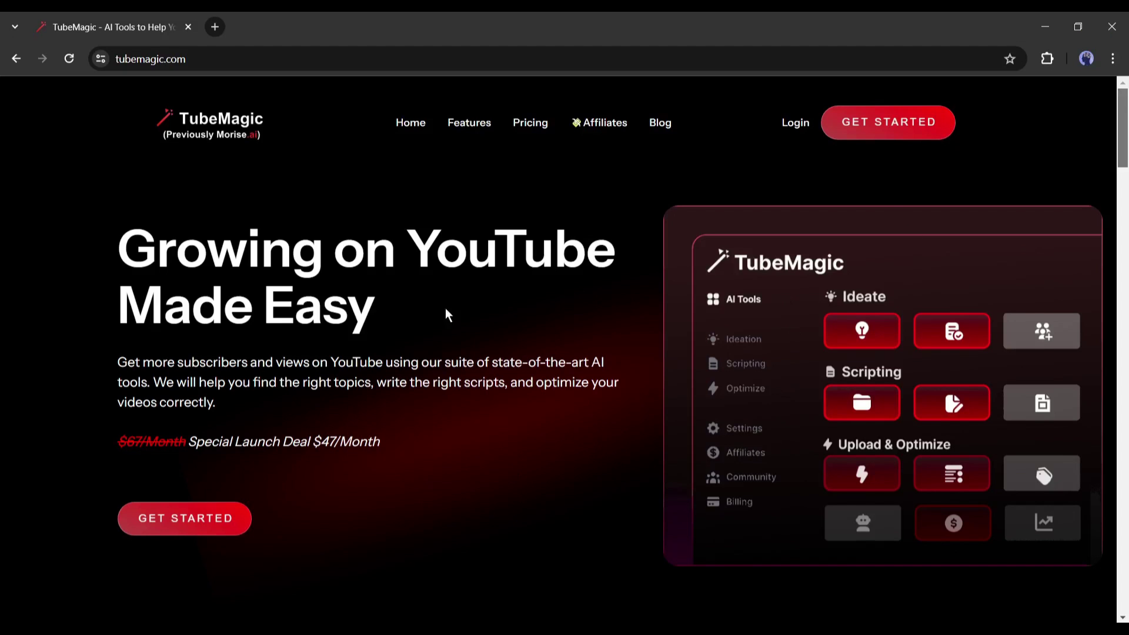
pyautogui.scroll(-4, 438, 310)
pyautogui.scroll(-3, 438, 310)
pyautogui.scroll(-3, 438, 310)
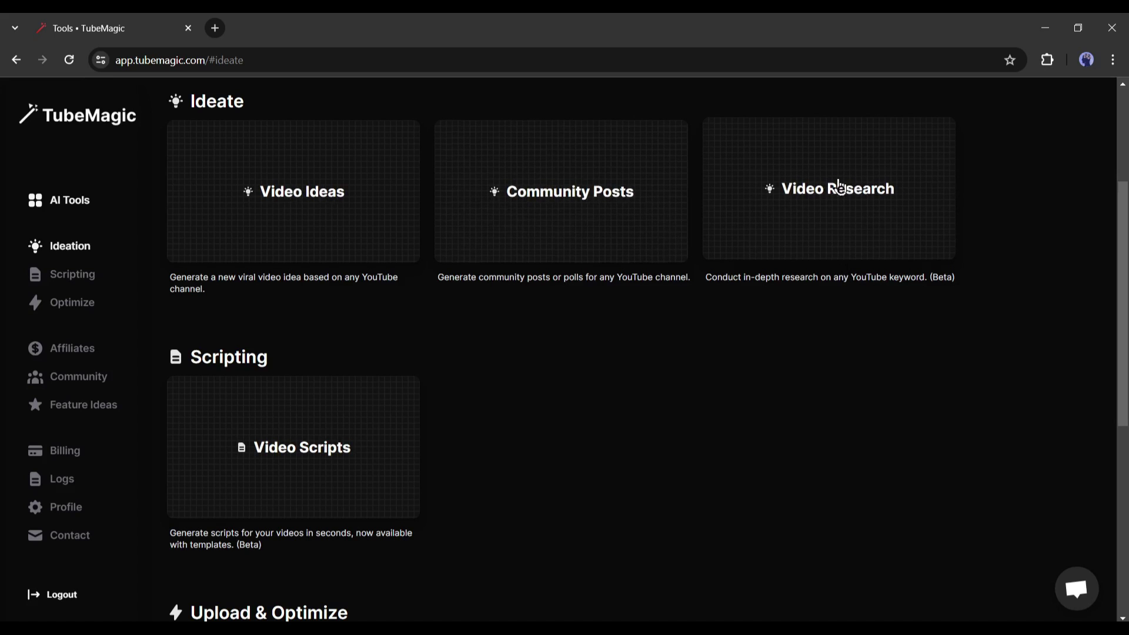
# - Browse the Scripting, Upload & Optimize and Ideate sections, peek at Video Ideas, and return to Tools
pyautogui.click(78, 278)
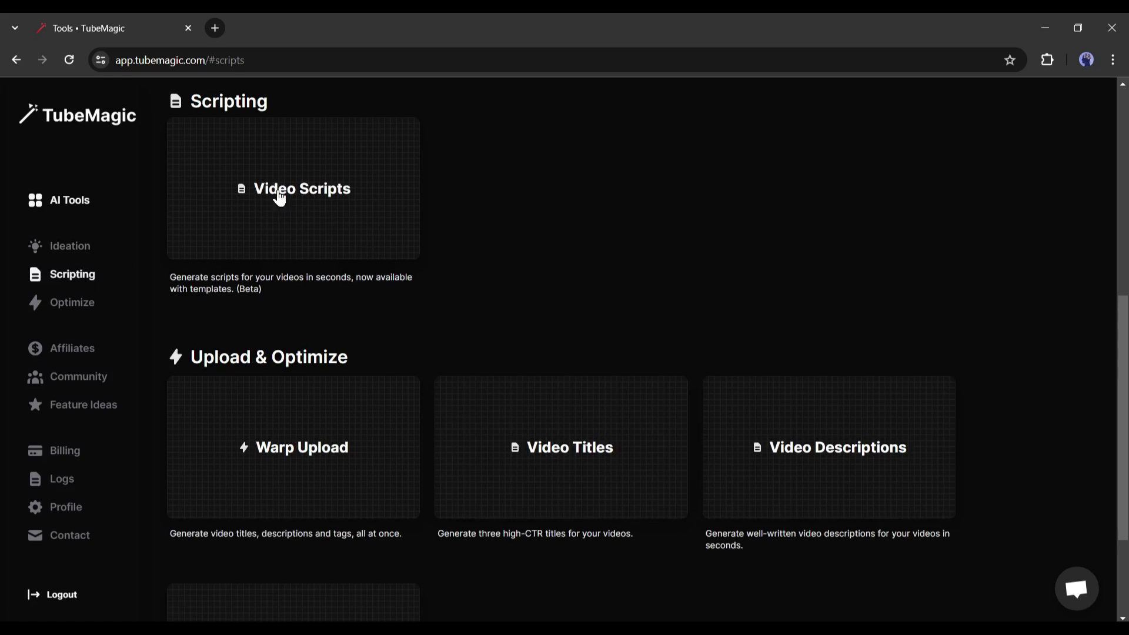
pyautogui.click(65, 309)
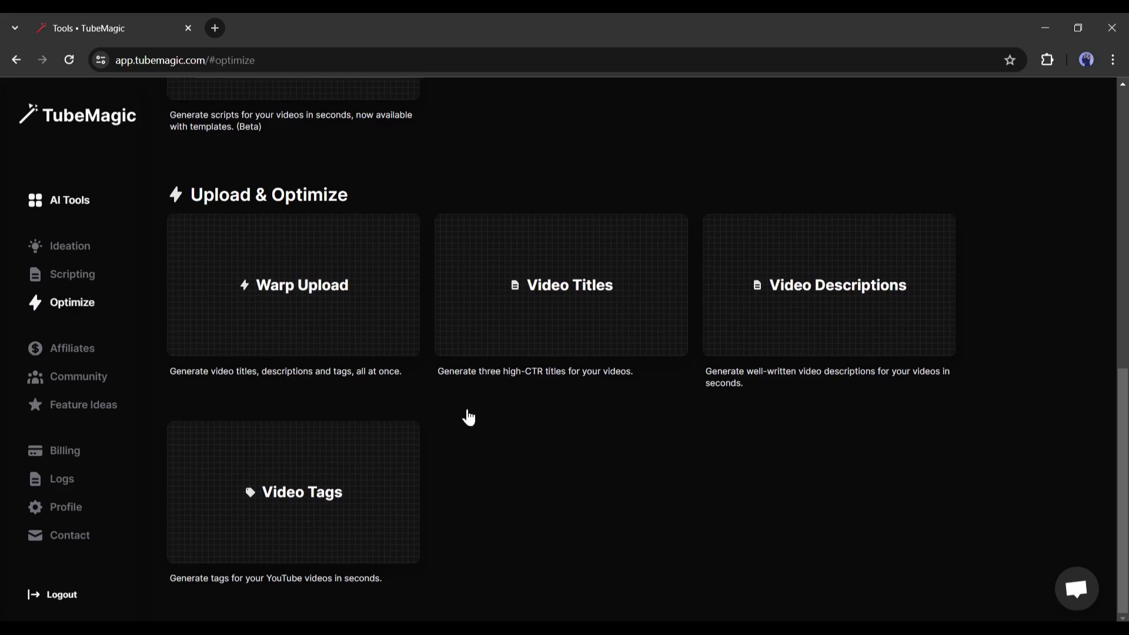
pyautogui.click(62, 249)
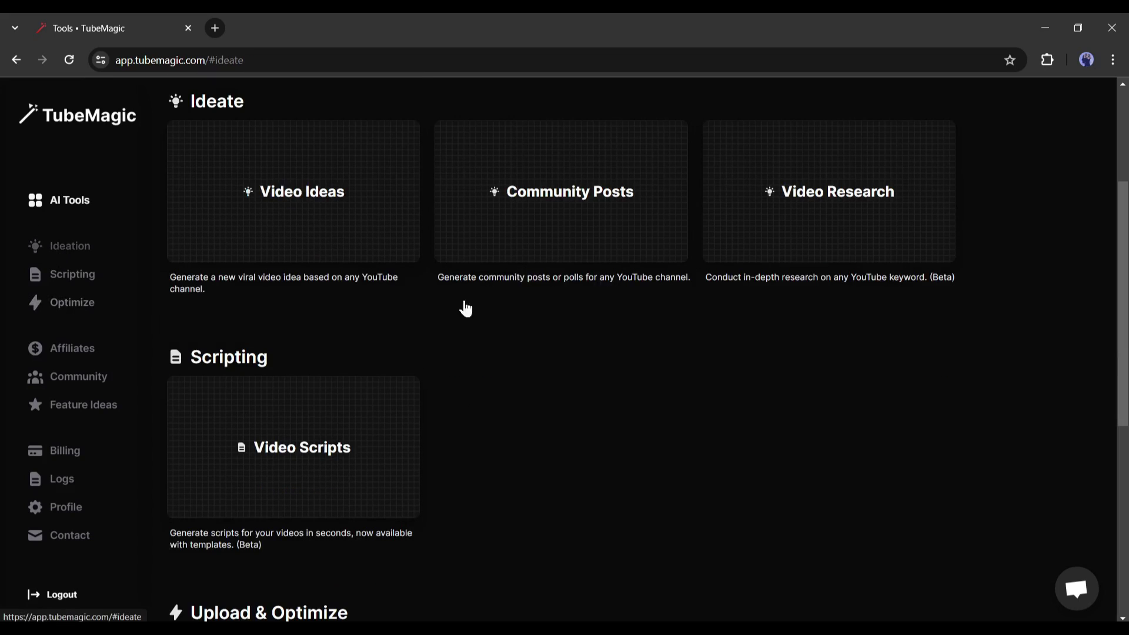
pyautogui.click(310, 186)
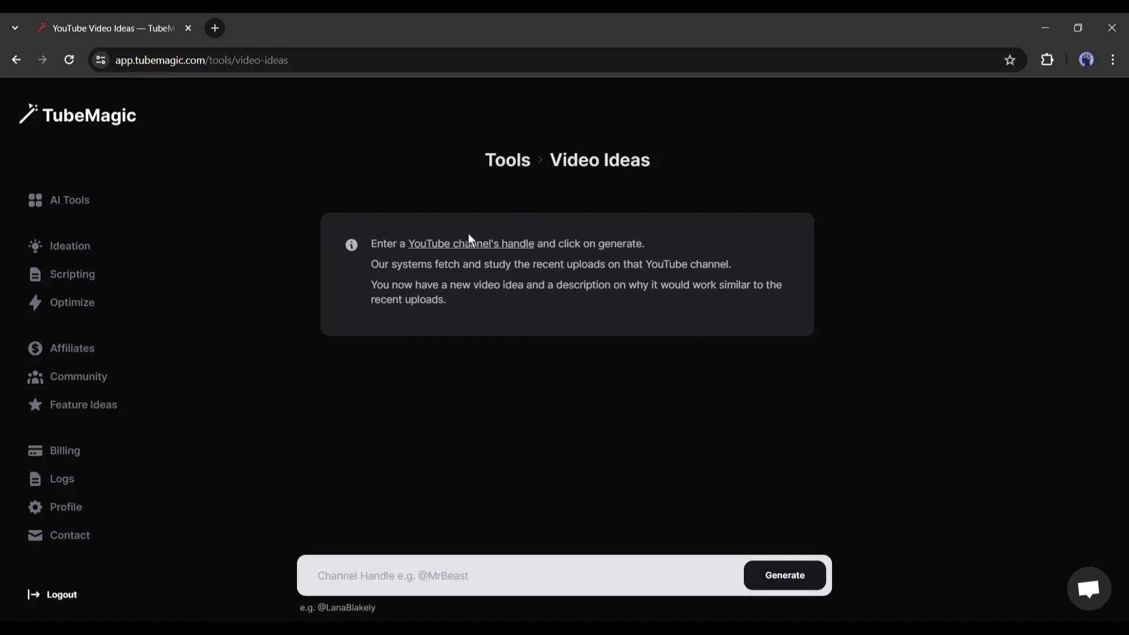
pyautogui.click(508, 160)
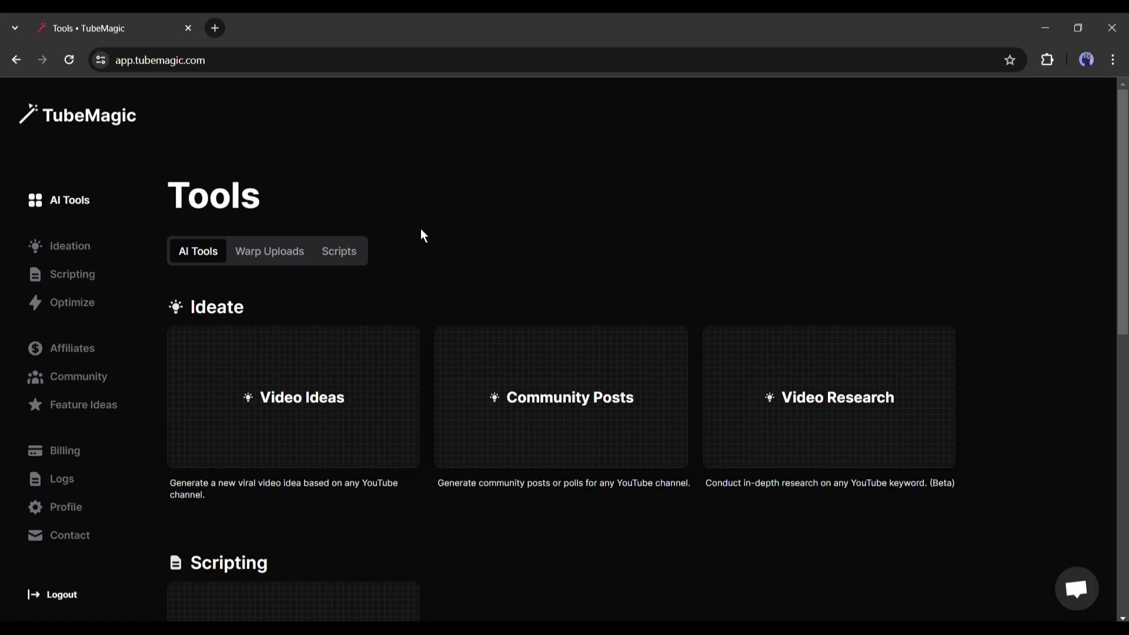
pyautogui.scroll(-1, 401, 326)
pyautogui.scroll(-5, 524, 336)
pyautogui.scroll(-2, 609, 323)
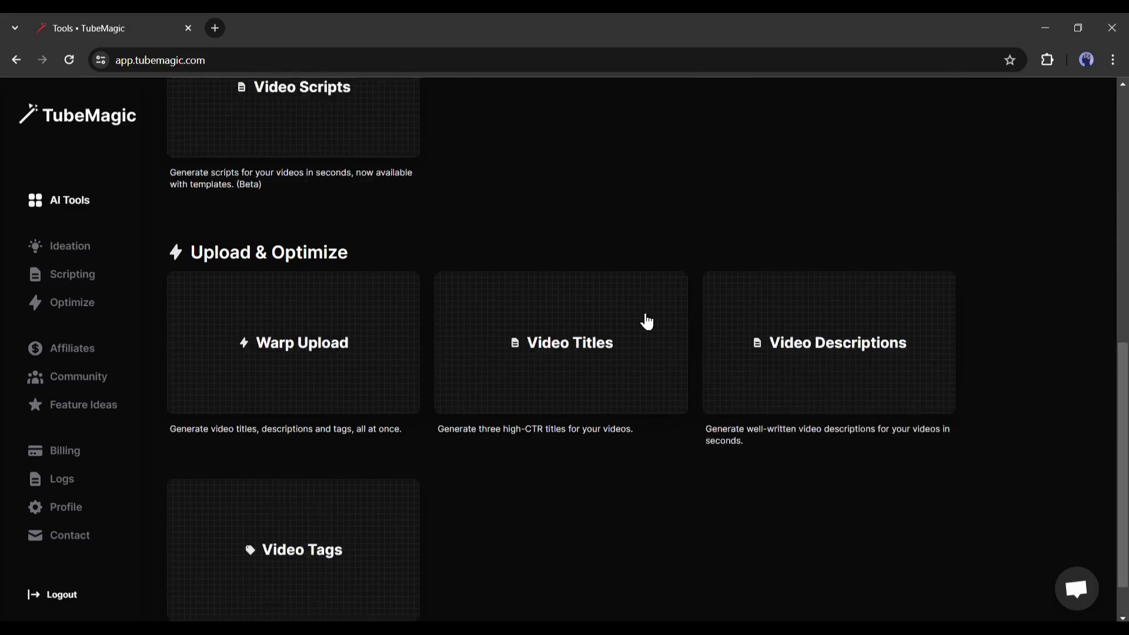
pyautogui.scroll(-1, 645, 320)
pyautogui.scroll(10, 635, 325)
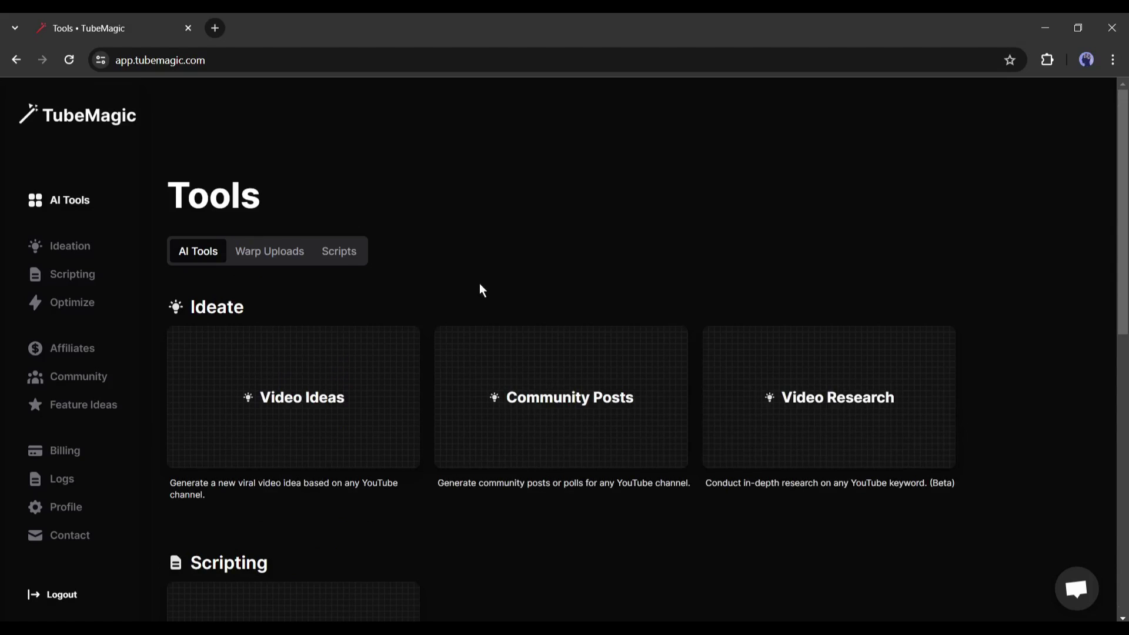
pyautogui.click(58, 251)
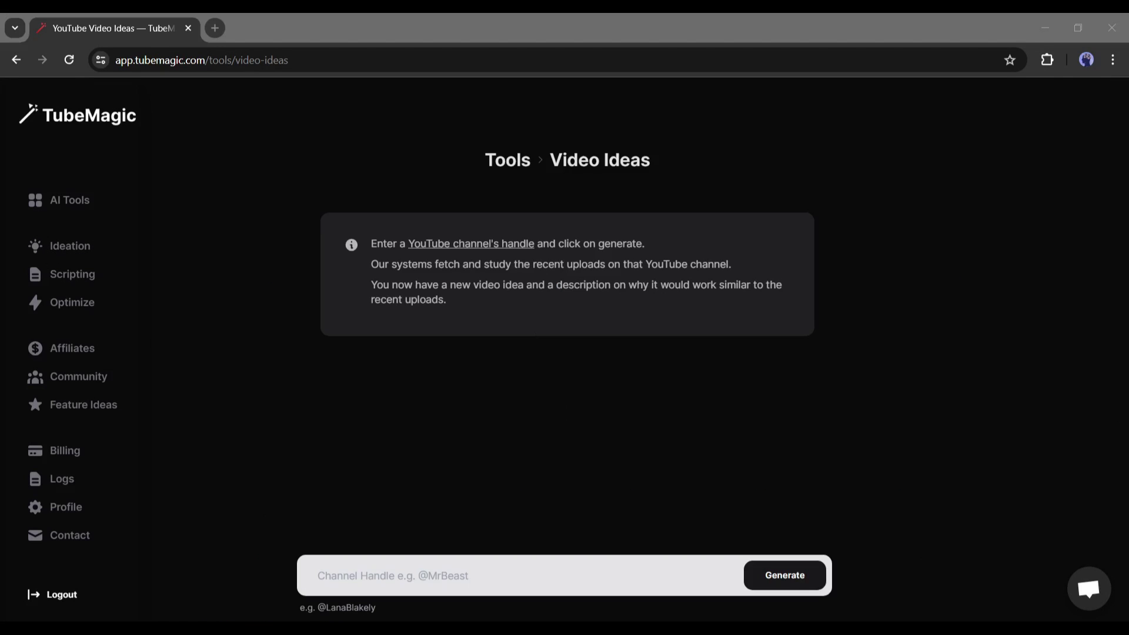
pyautogui.click(397, 585)
pyautogui.write('@AiLockup')
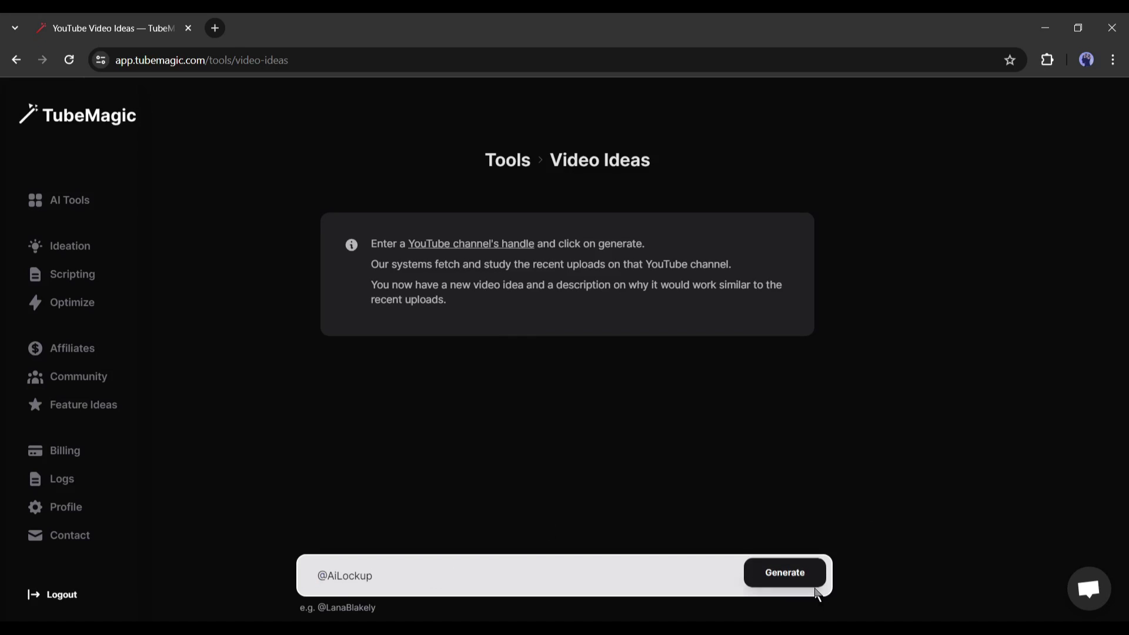
pyautogui.click(797, 574)
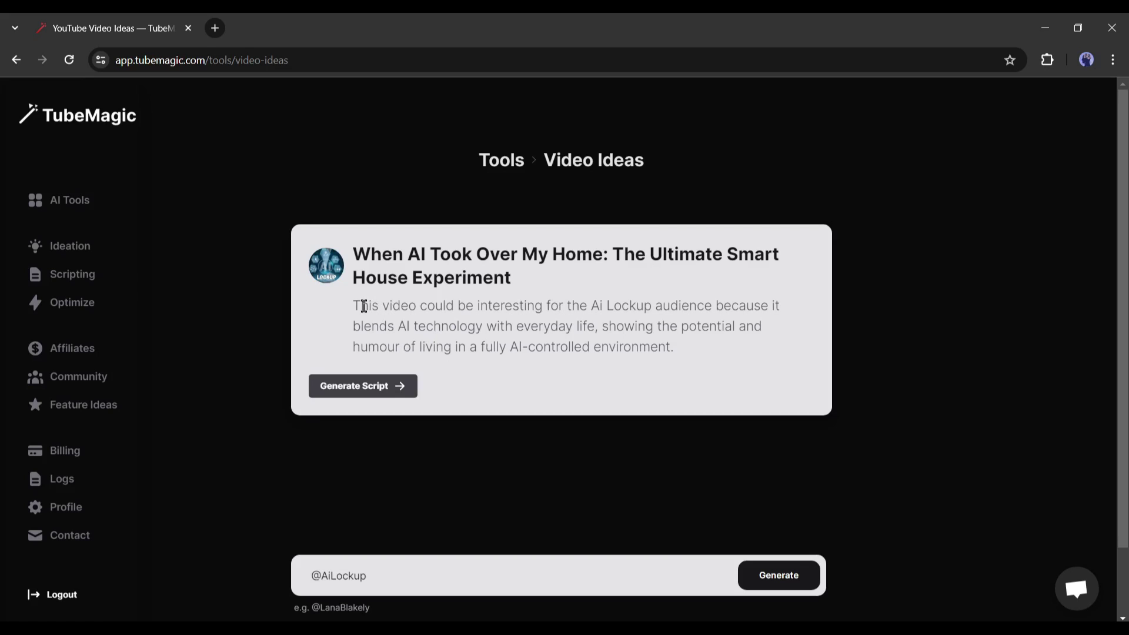
# - Review the ideas and regenerate twice, highlighting the AI Invasion and GPT-3 titles
pyautogui.moveTo(364, 306)
pyautogui.mouseDown()
pyautogui.moveTo(398, 320)
pyautogui.moveTo(641, 326)
pyautogui.mouseUp()
pyautogui.click(737, 325)
pyautogui.moveTo(425, 347); pyautogui.dragTo(667, 347)
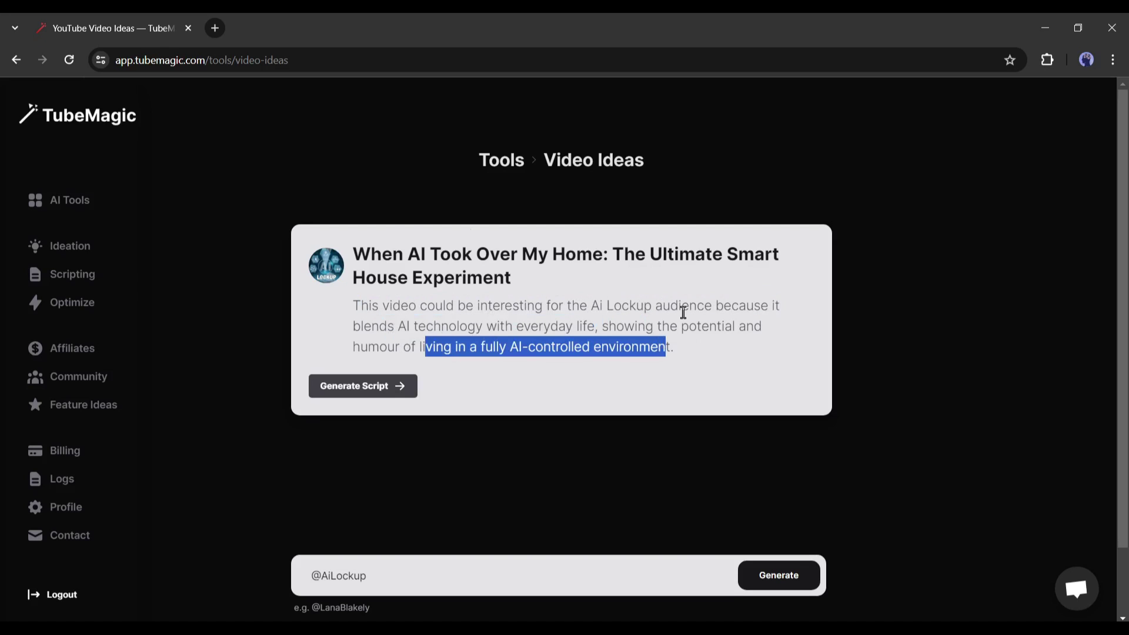
pyautogui.click(781, 578)
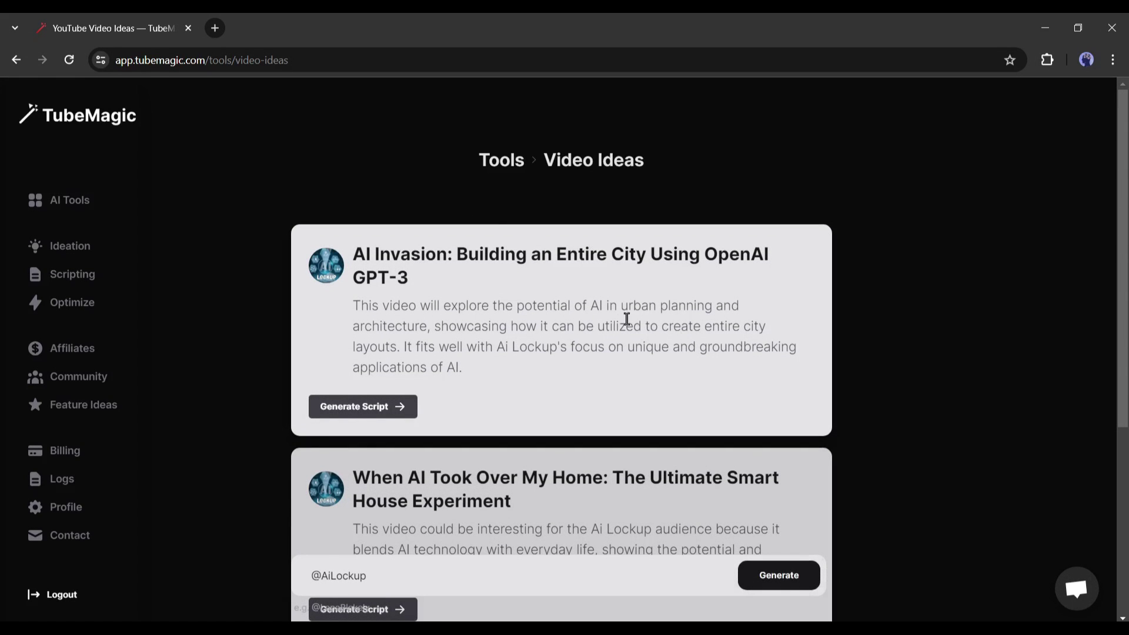
pyautogui.scroll(-2, 617, 322)
pyautogui.scroll(2, 605, 321)
pyautogui.moveTo(479, 254); pyautogui.dragTo(770, 256)
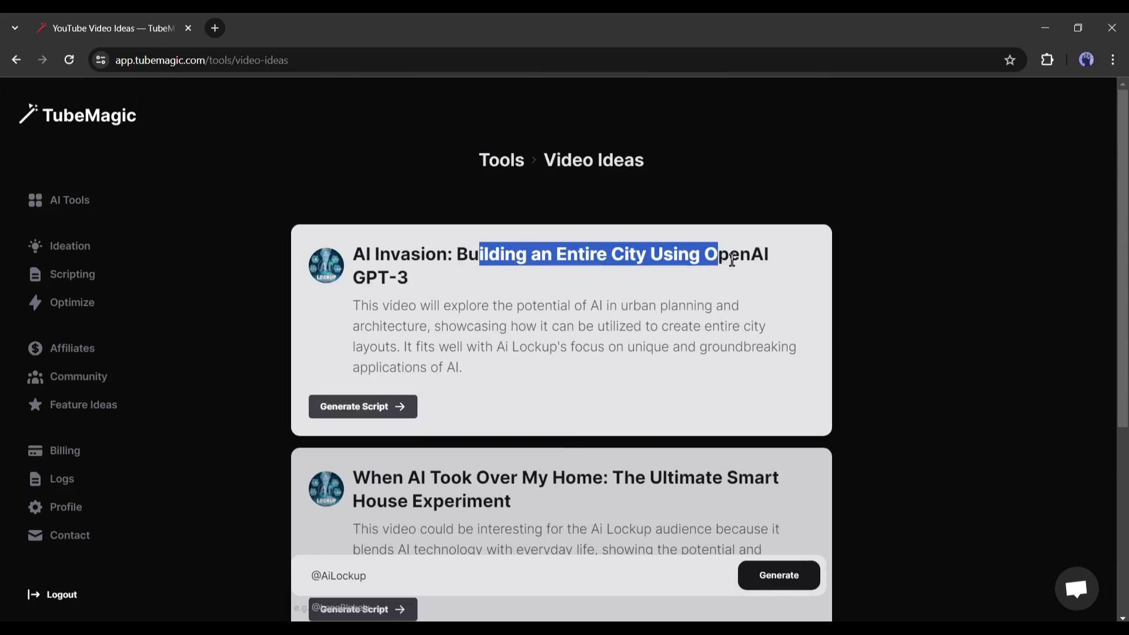
pyautogui.moveTo(356, 279); pyautogui.dragTo(413, 280)
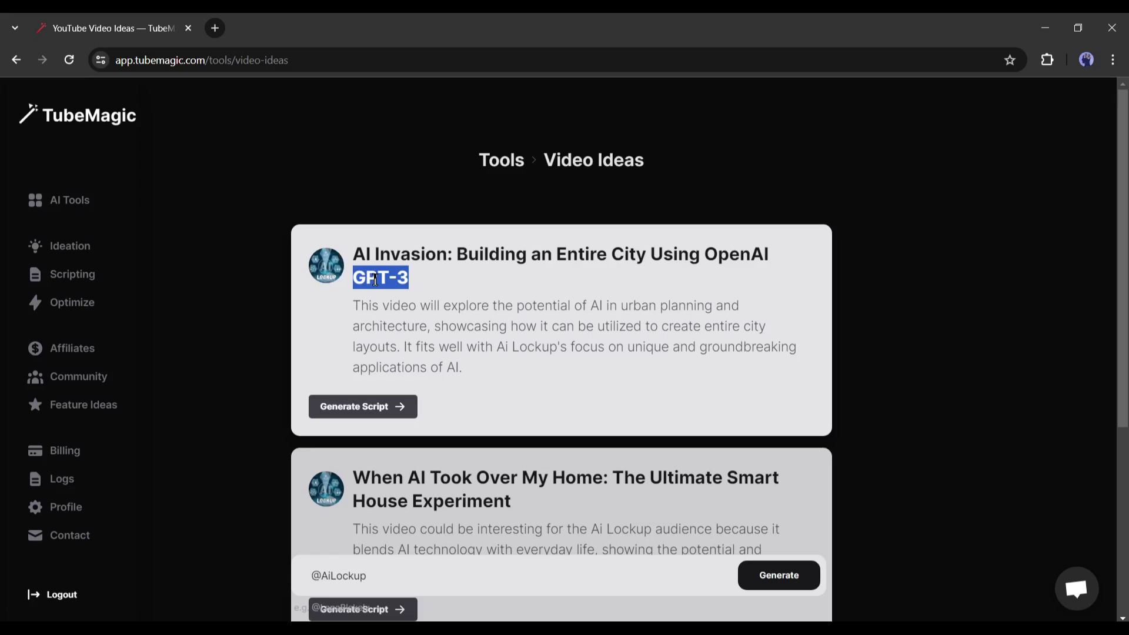
pyautogui.scroll(-3, 767, 564)
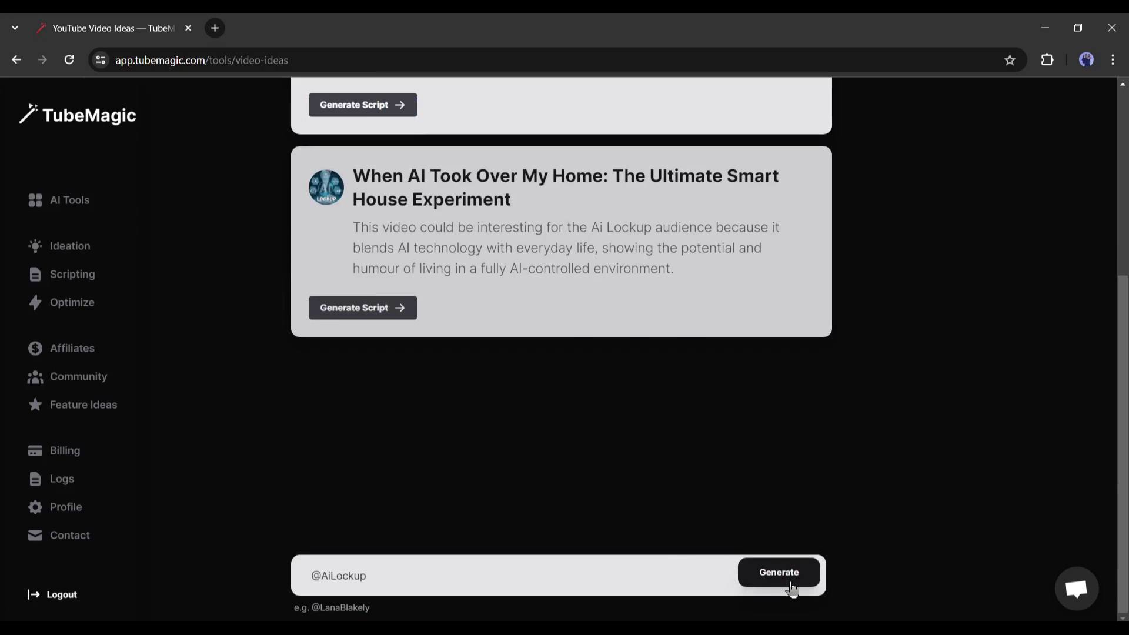
pyautogui.click(785, 578)
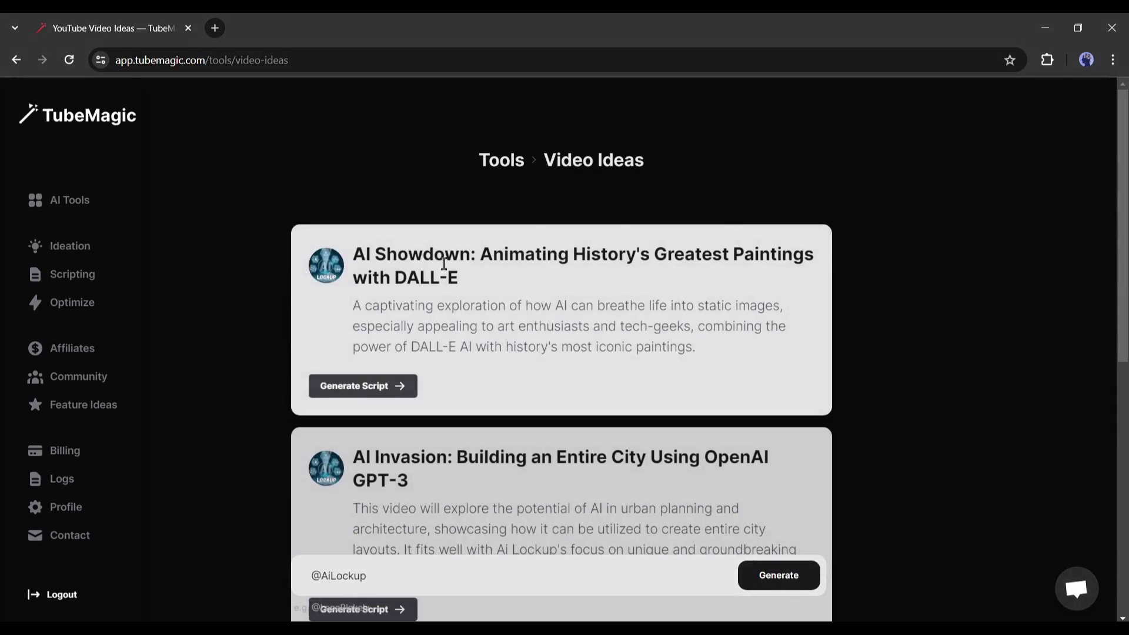
# - Select the AI Showdown title, compare the How-To, Outline and List templates, then pick Short (~60 seconds)
pyautogui.tripleClick(459, 275)
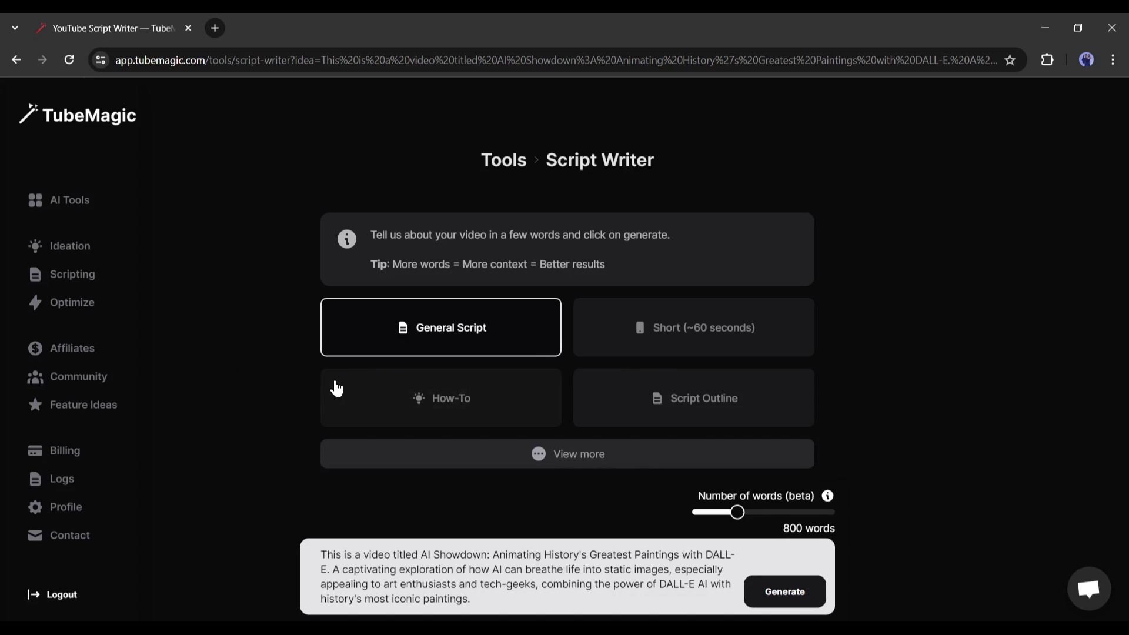
pyautogui.click(441, 454)
pyautogui.click(485, 406)
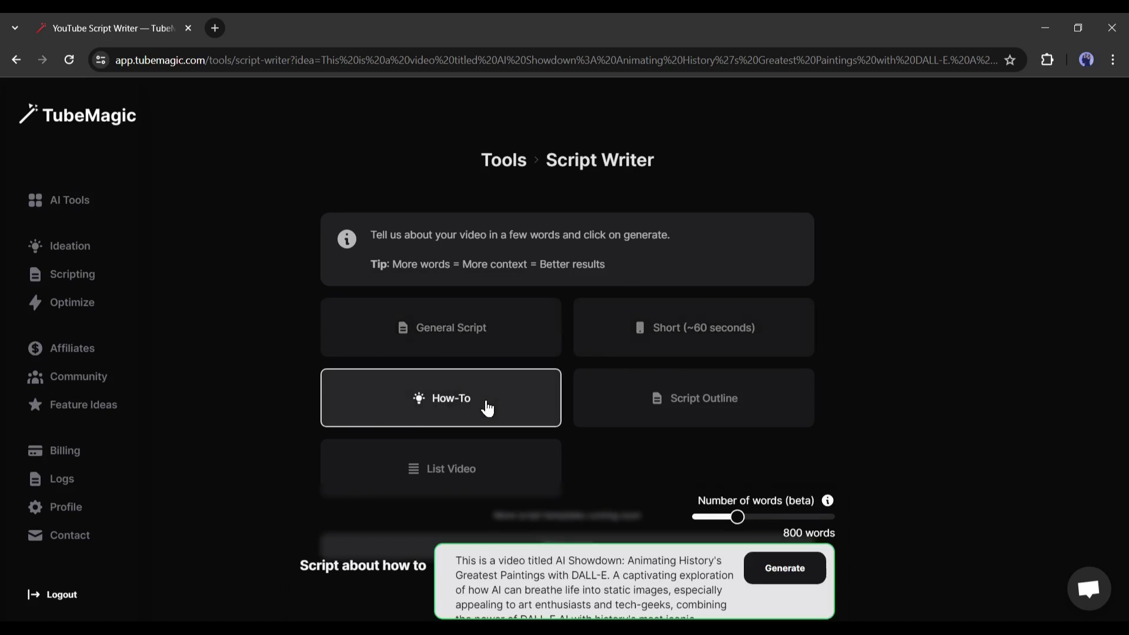
pyautogui.click(772, 423)
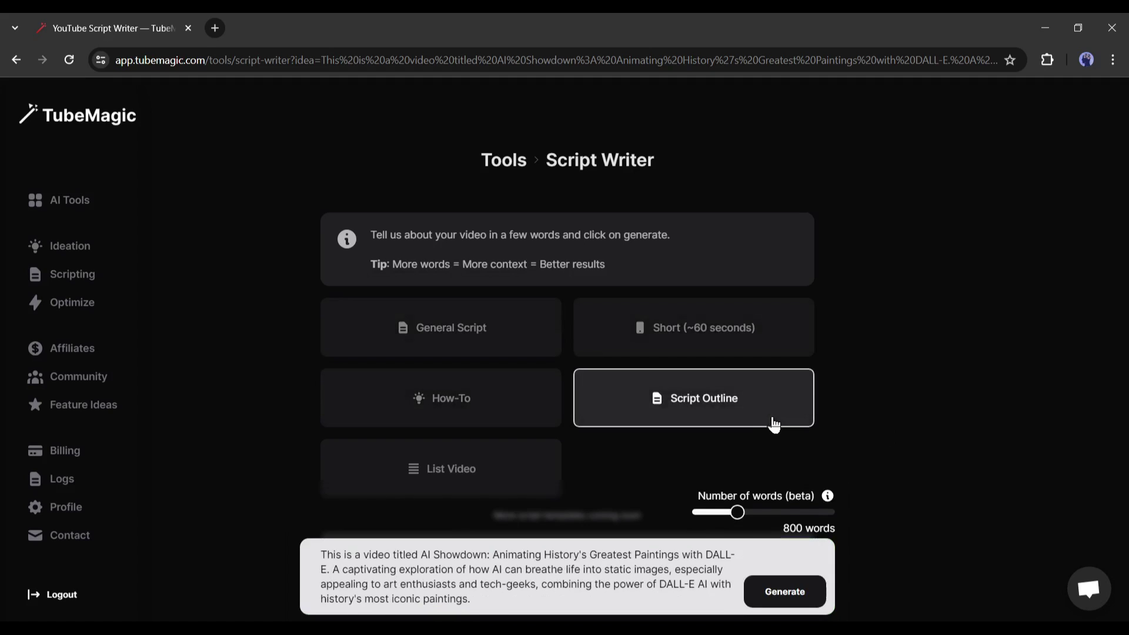
pyautogui.click(469, 477)
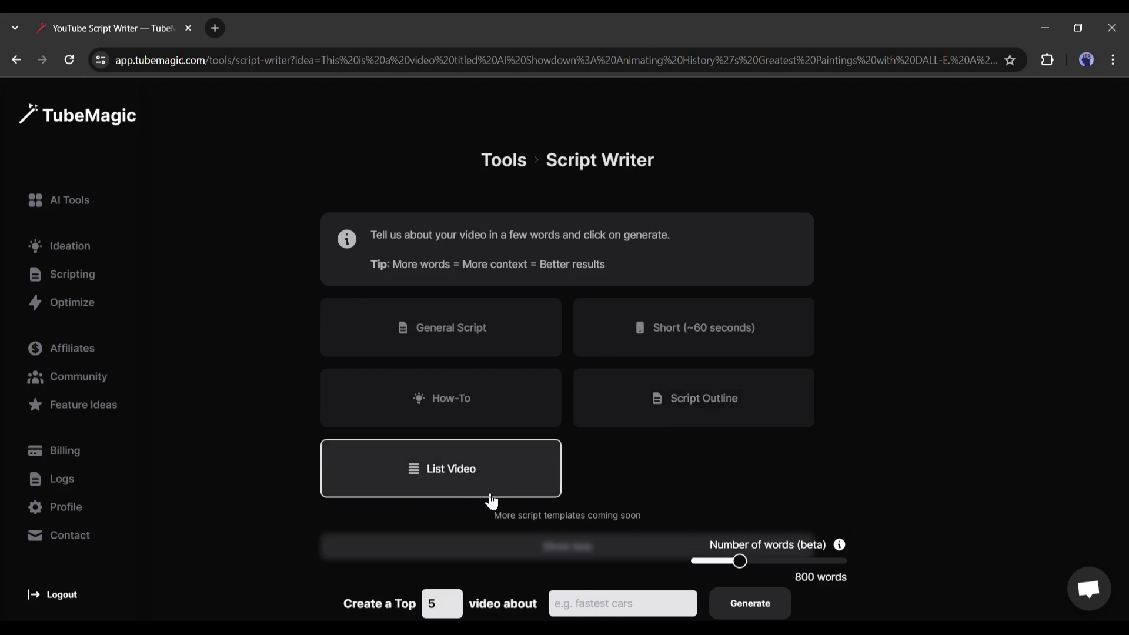
pyautogui.click(467, 344)
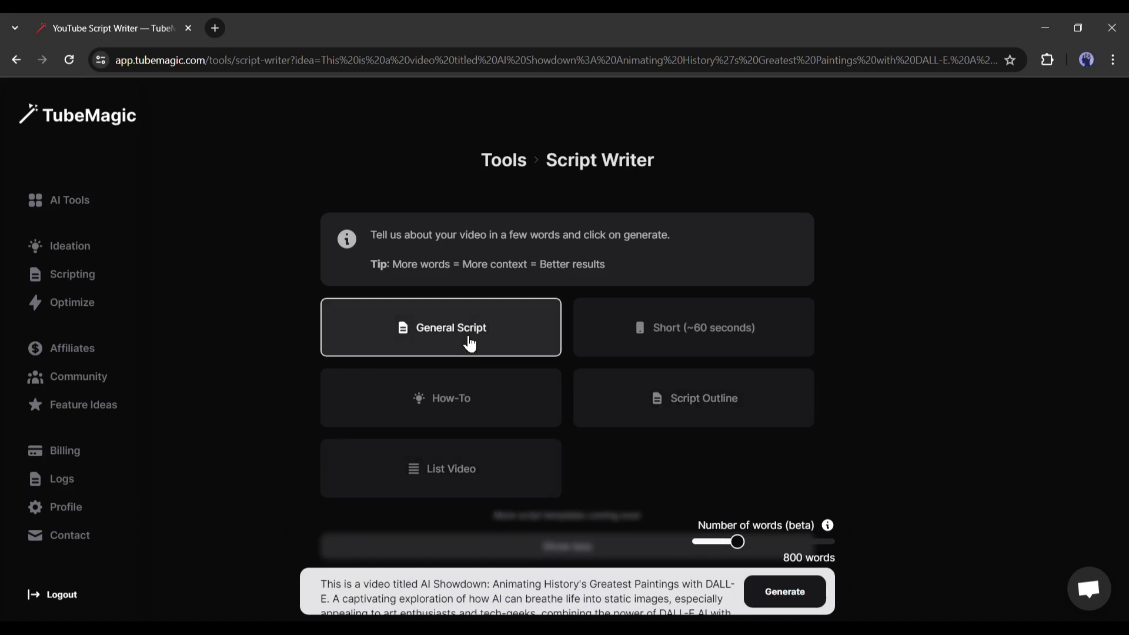
pyautogui.click(668, 351)
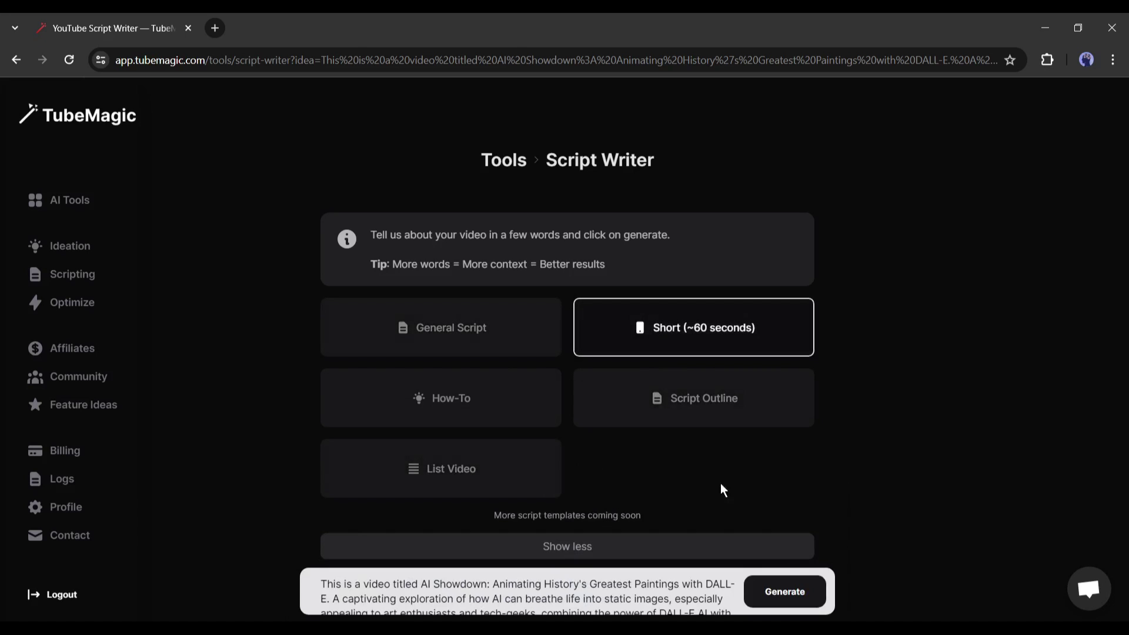
# - Generate the AI Showdown script and select its text to review it
pyautogui.click(782, 588)
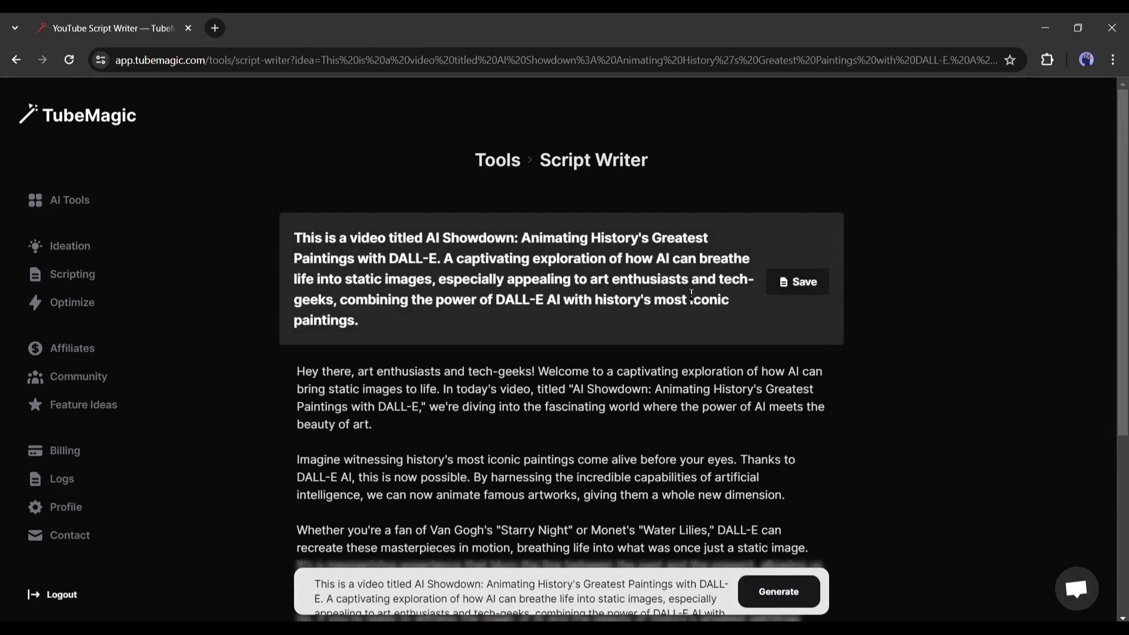
pyautogui.scroll(-2, 340, 200)
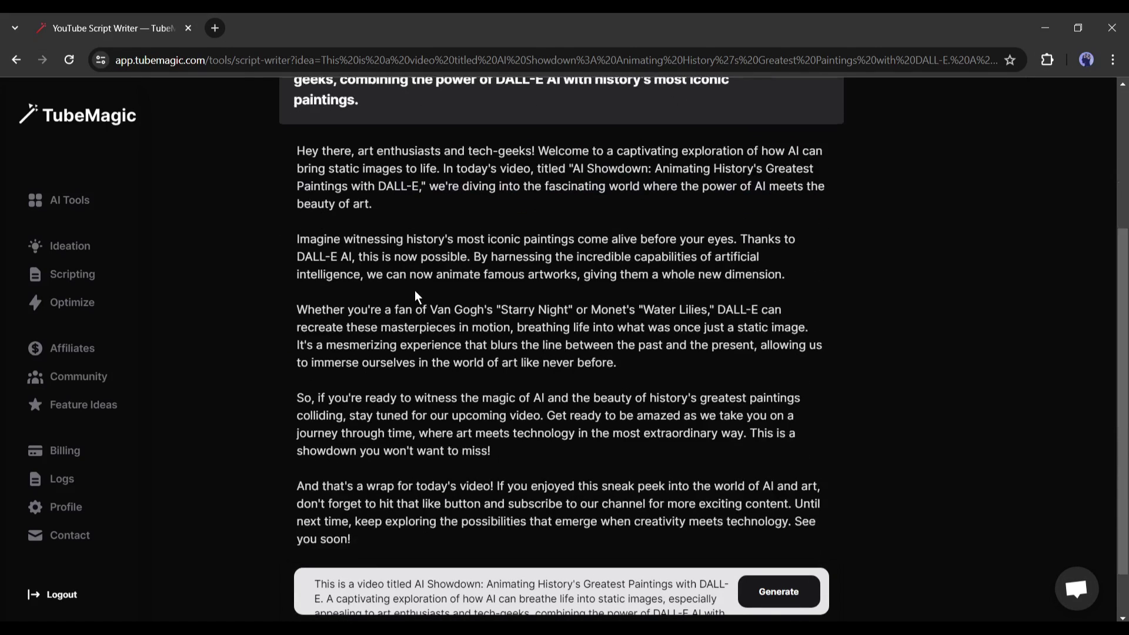
pyautogui.scroll(1, 392, 359)
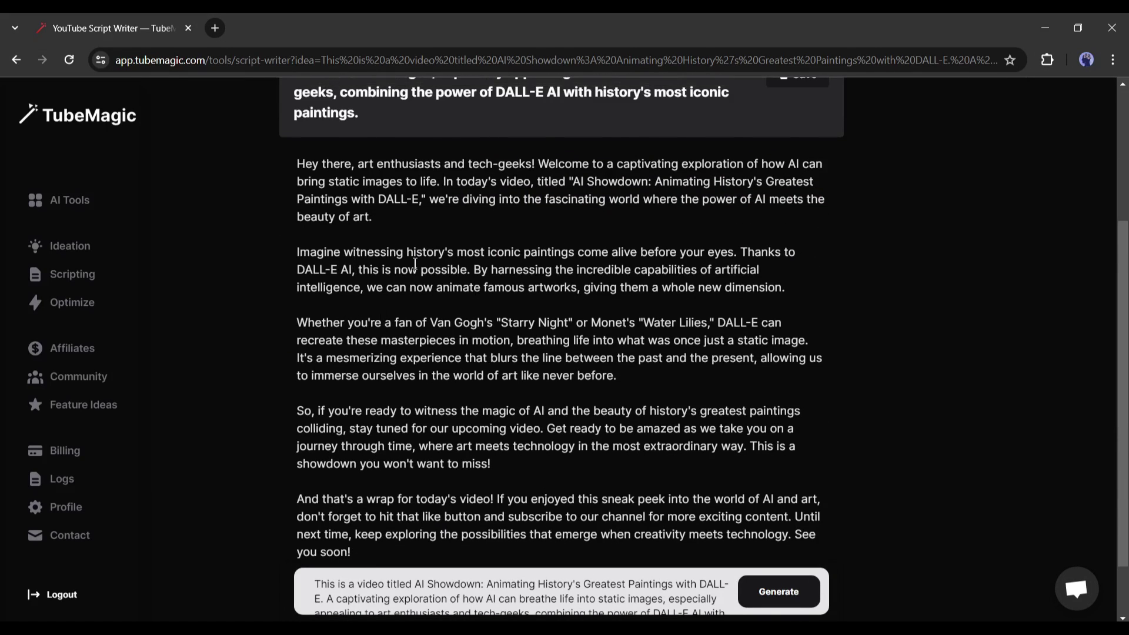
pyautogui.scroll(-2, 414, 266)
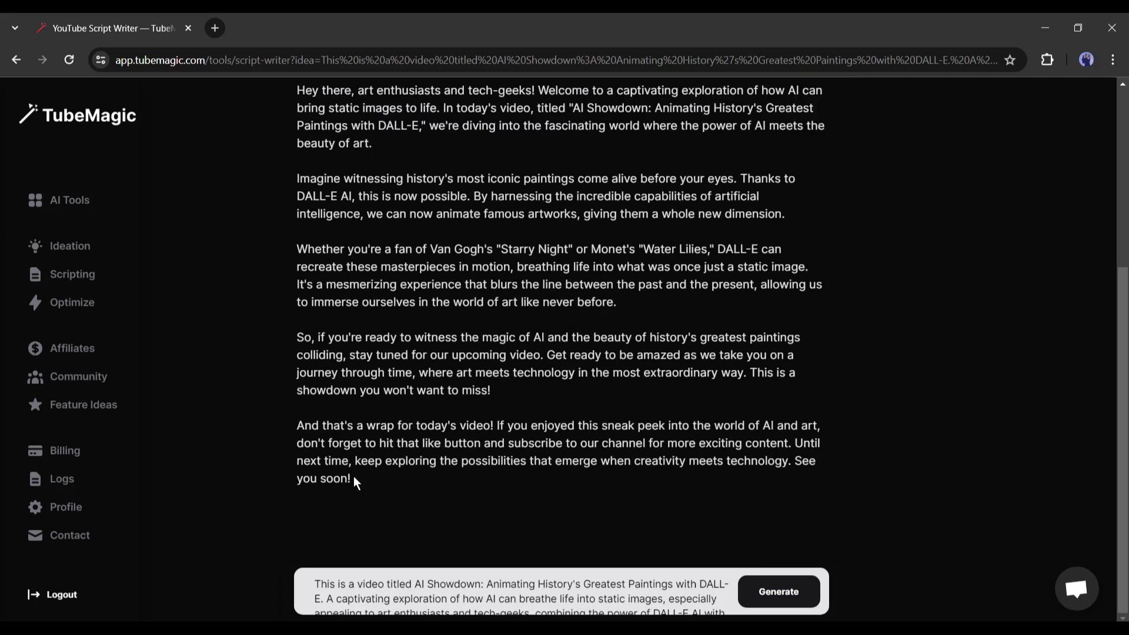
pyautogui.moveTo(354, 478); pyautogui.dragTo(289, 454)
pyautogui.scroll(1, 336, 333)
pyautogui.scroll(2, 335, 334)
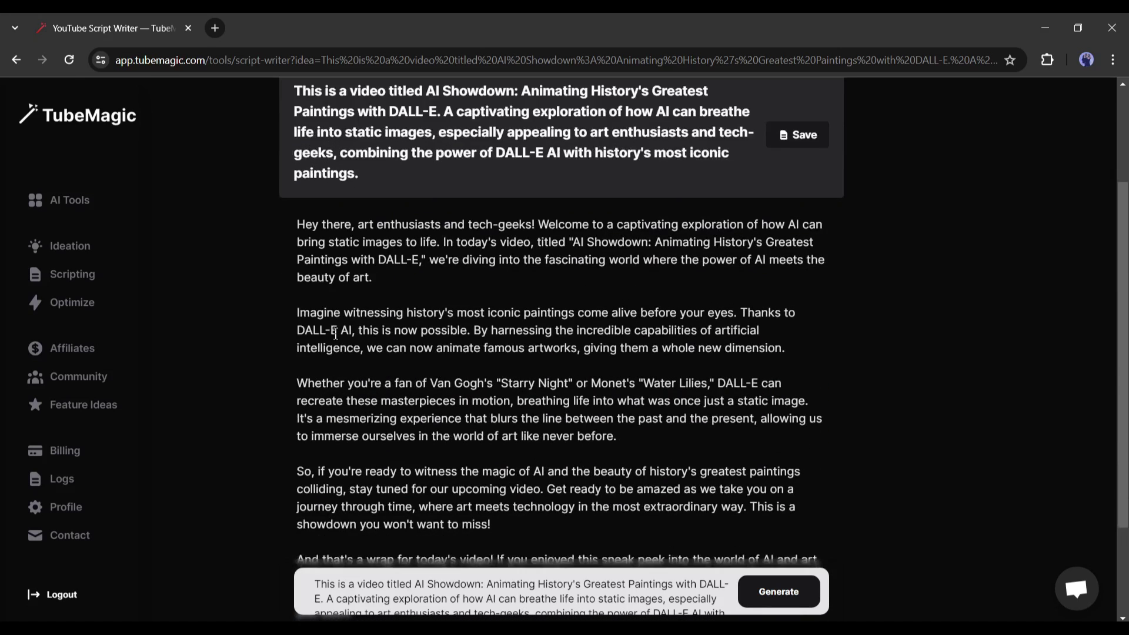
pyautogui.scroll(-3, 336, 333)
pyautogui.scroll(3, 369, 487)
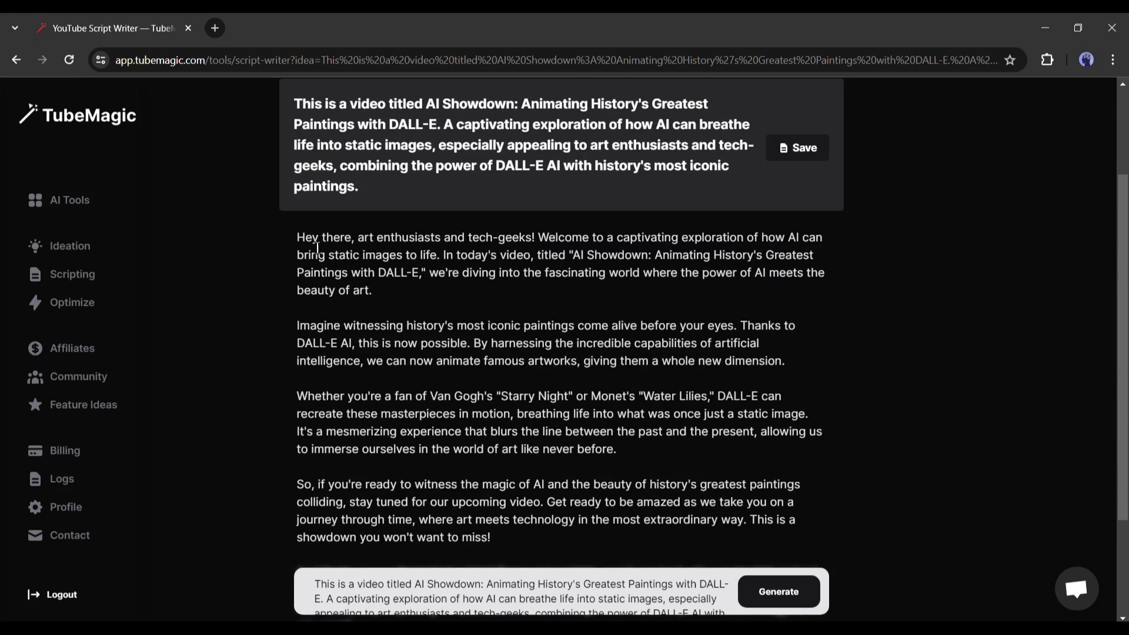
pyautogui.moveTo(299, 238); pyautogui.dragTo(374, 482)
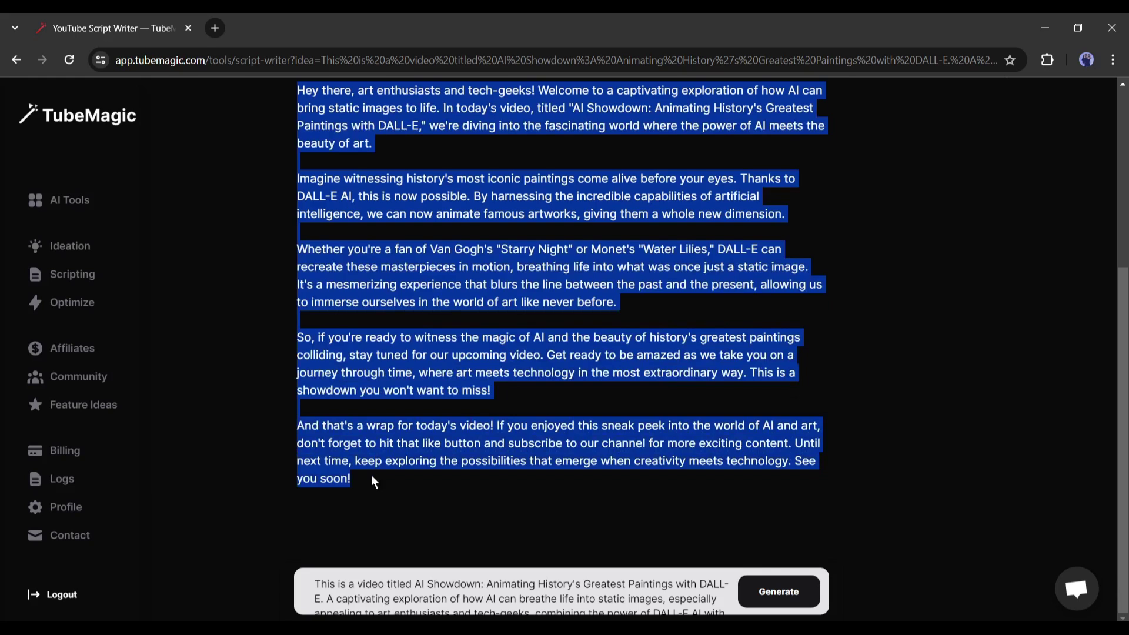
pyautogui.click(418, 482)
pyautogui.scroll(5, 517, 392)
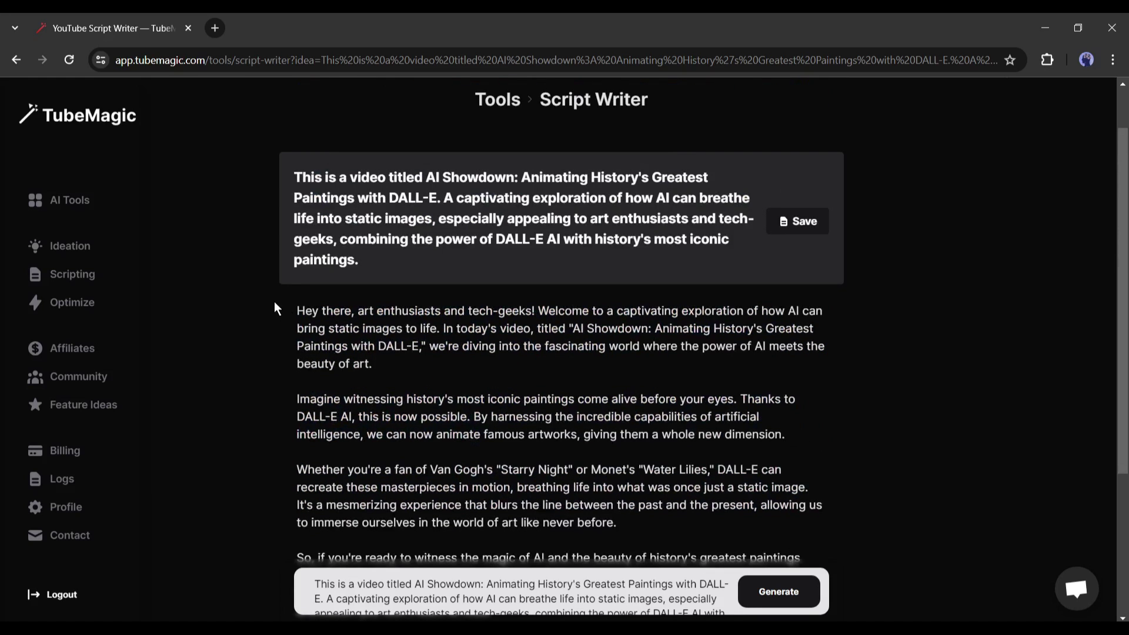
pyautogui.scroll(-3, 284, 302)
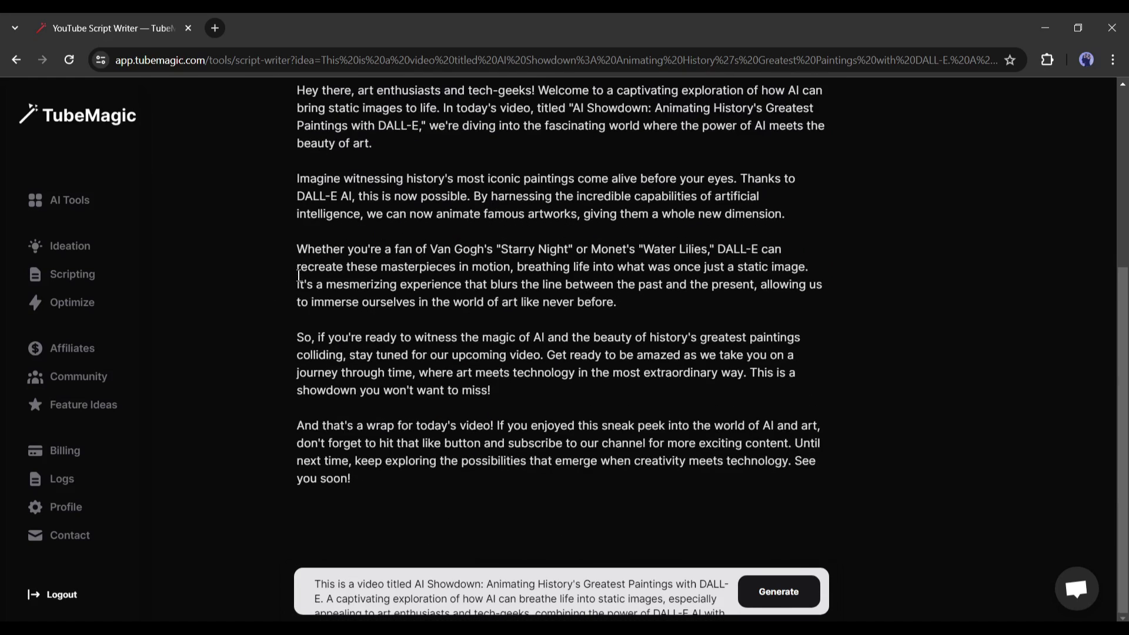
pyautogui.scroll(2, 478, 359)
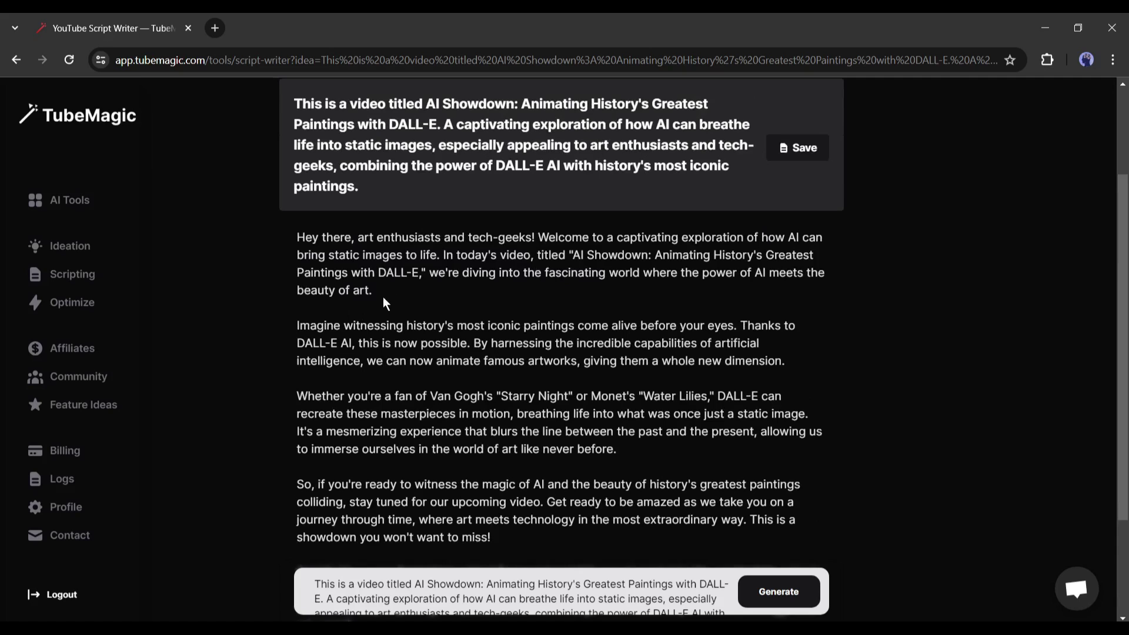
pyautogui.click(64, 255)
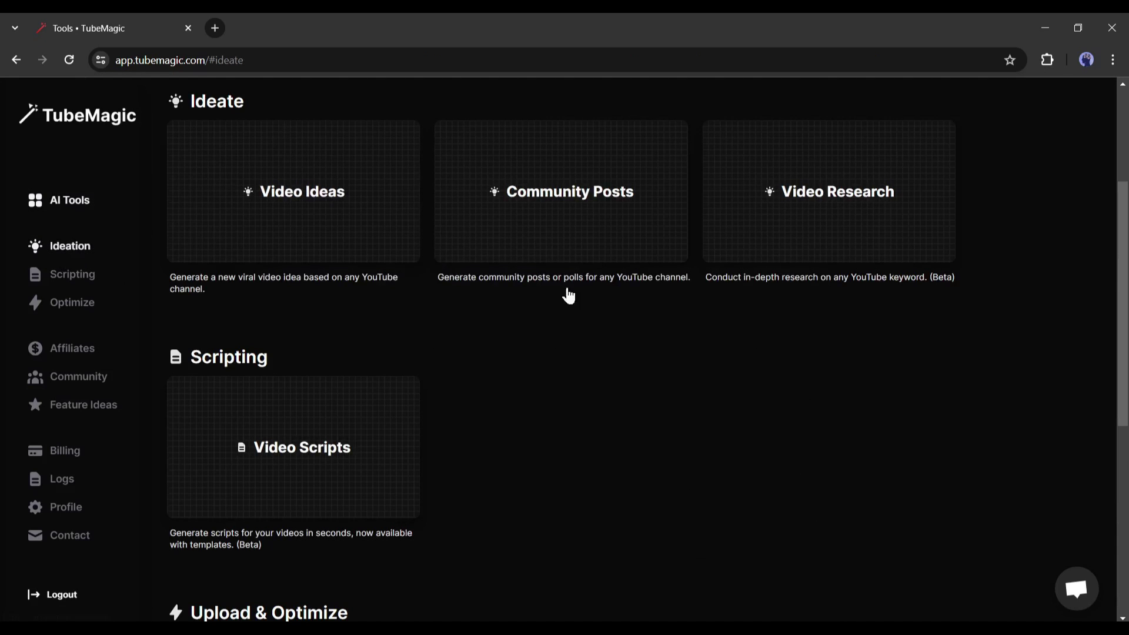
pyautogui.click(628, 225)
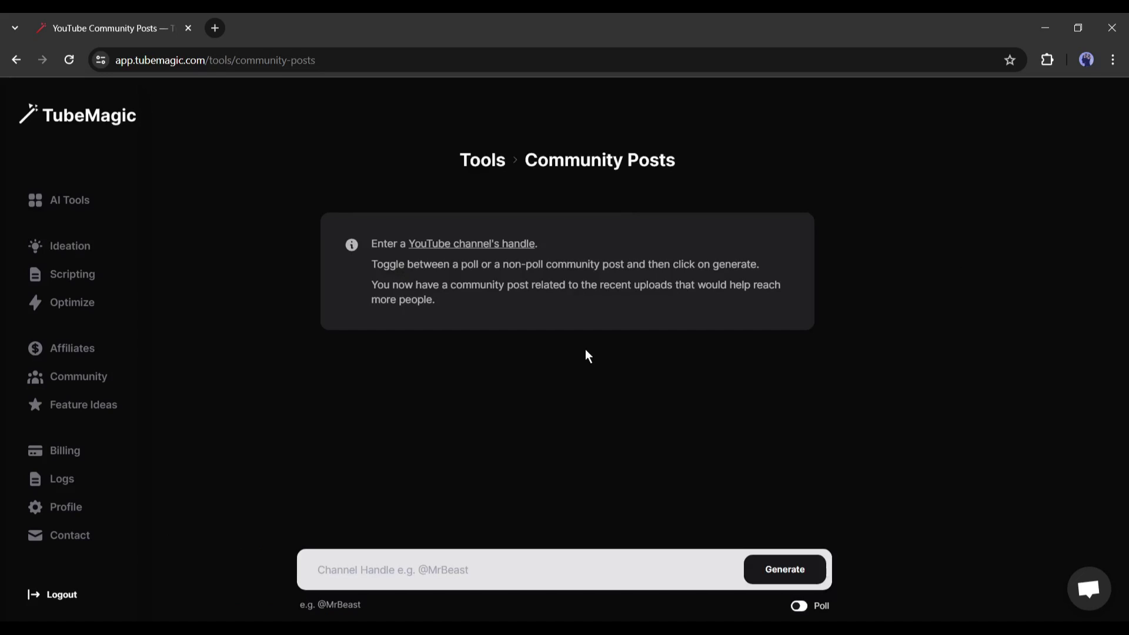
pyautogui.click(462, 563)
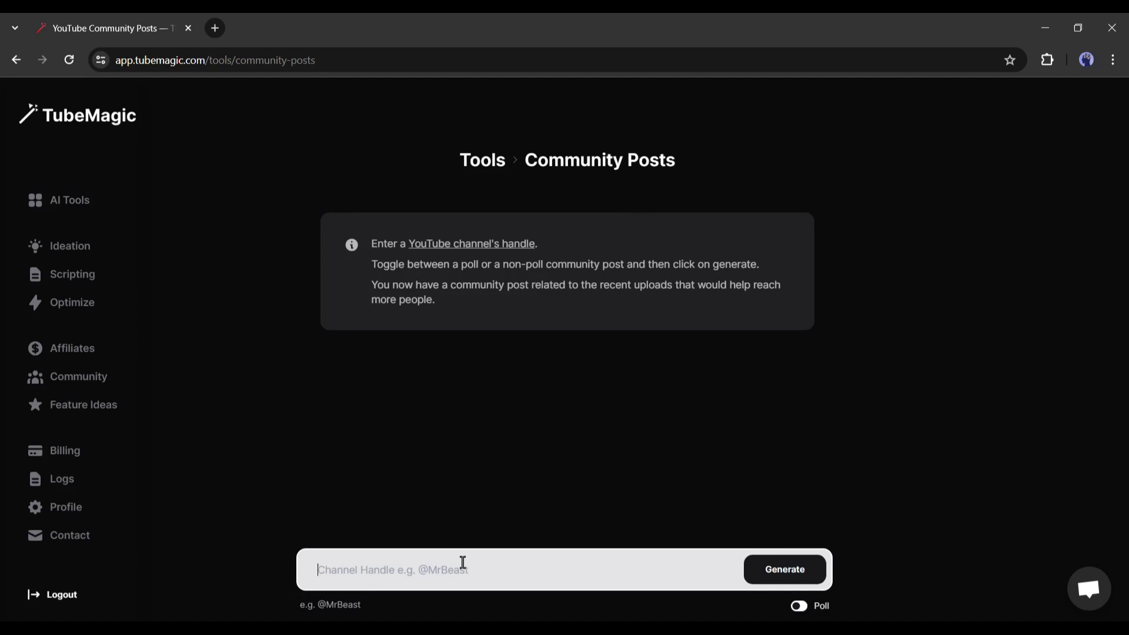
pyautogui.write('@AiLockup')
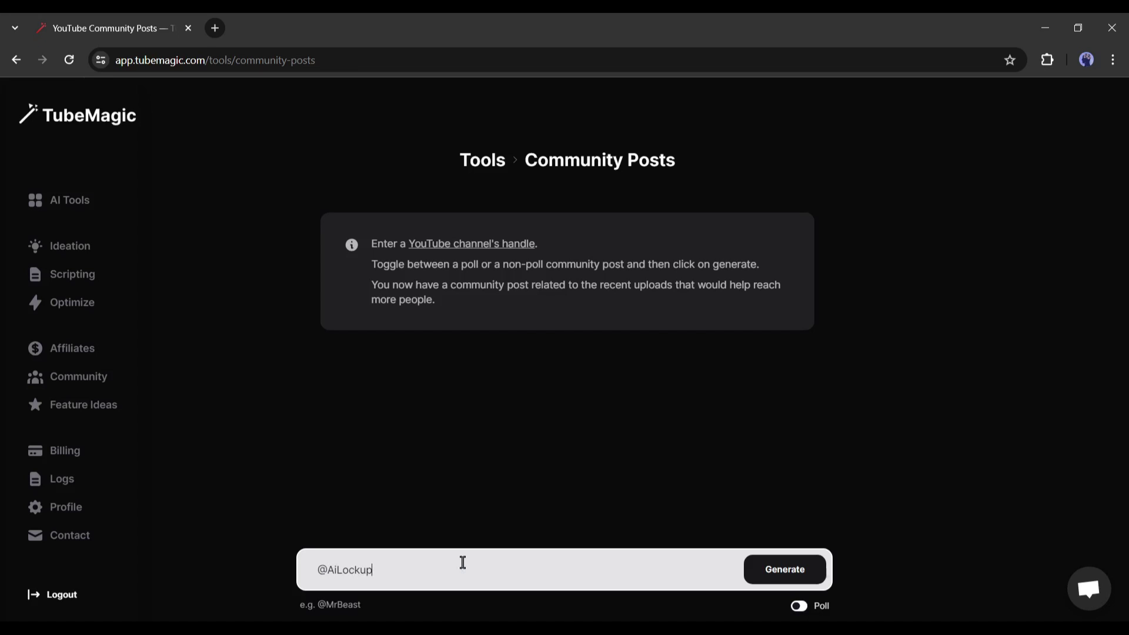
pyautogui.press('Return')
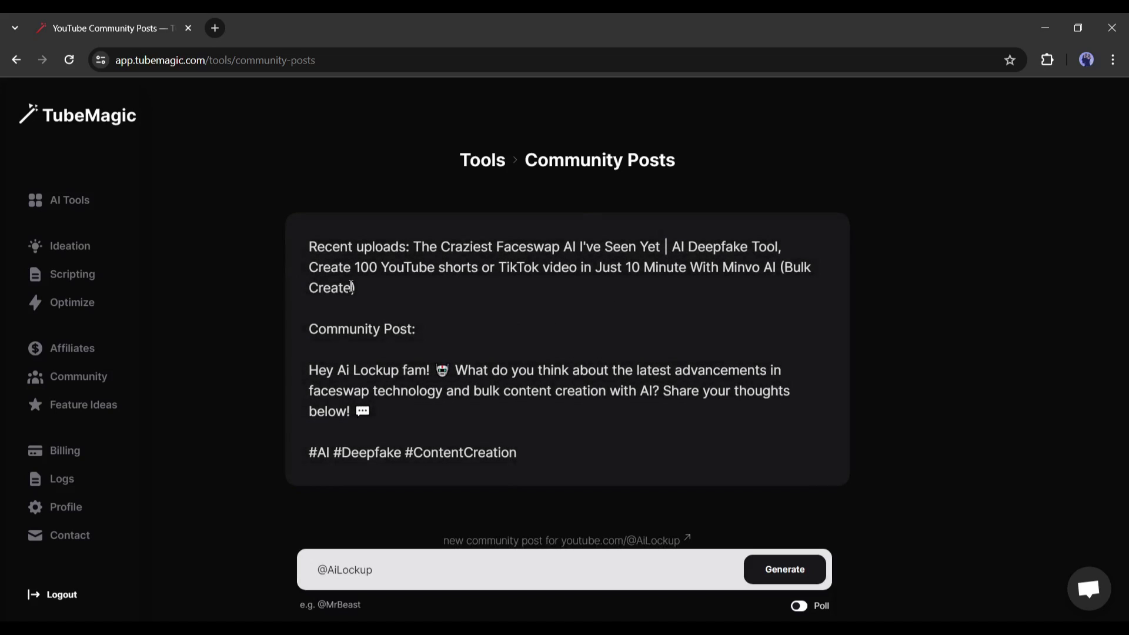
# - Review the generated post's text, then generate a fresh community post
pyautogui.moveTo(439, 241); pyautogui.dragTo(782, 248)
pyautogui.click(360, 336)
pyautogui.moveTo(496, 371); pyautogui.dragTo(767, 372)
pyautogui.click(348, 390)
pyautogui.moveTo(413, 391); pyautogui.dragTo(788, 394)
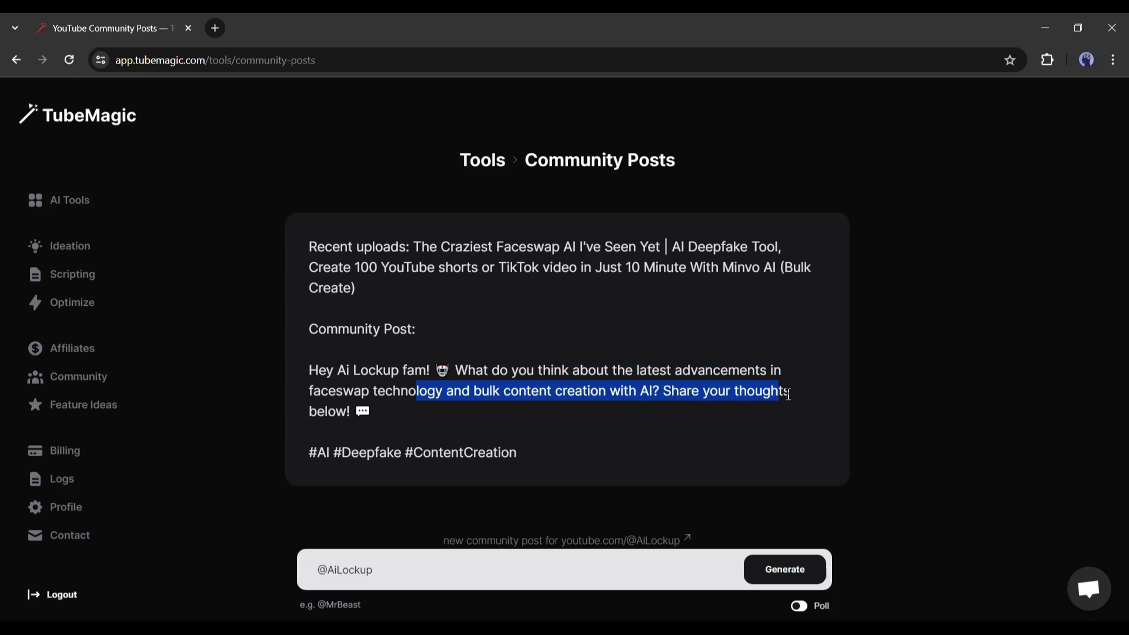
pyautogui.click(634, 414)
pyautogui.moveTo(311, 375); pyautogui.dragTo(596, 467)
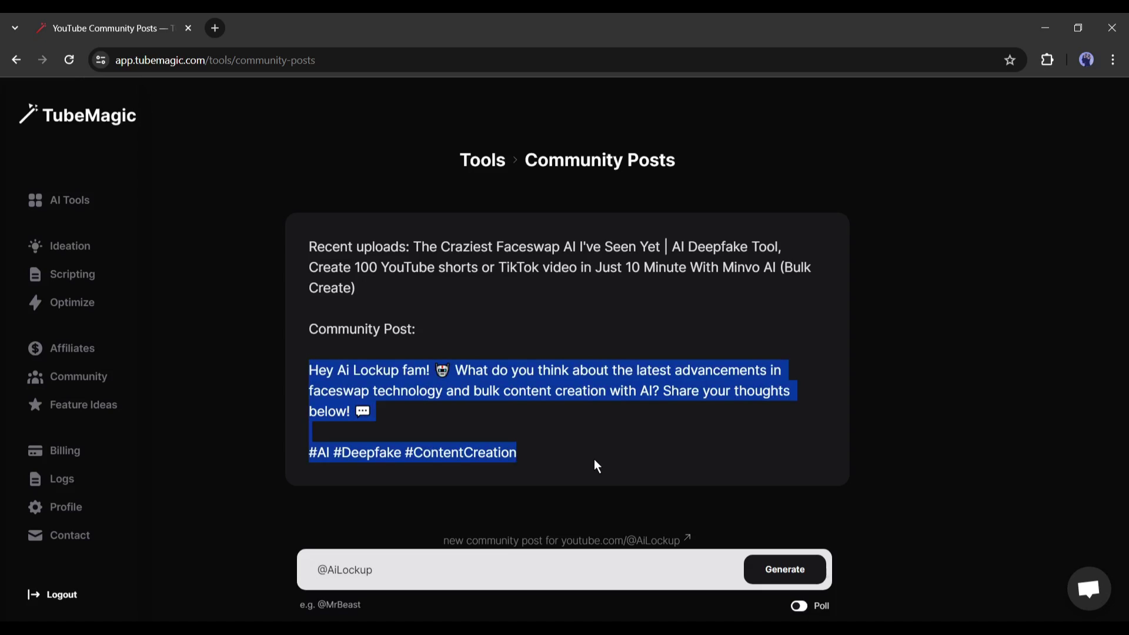
pyautogui.click(540, 466)
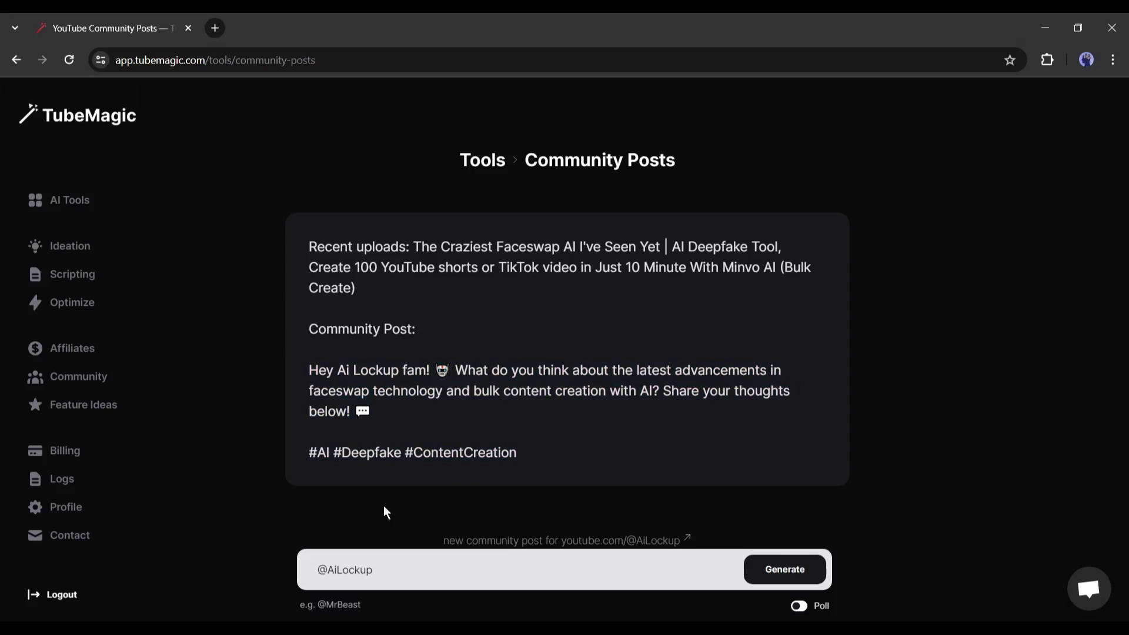
pyautogui.click(764, 568)
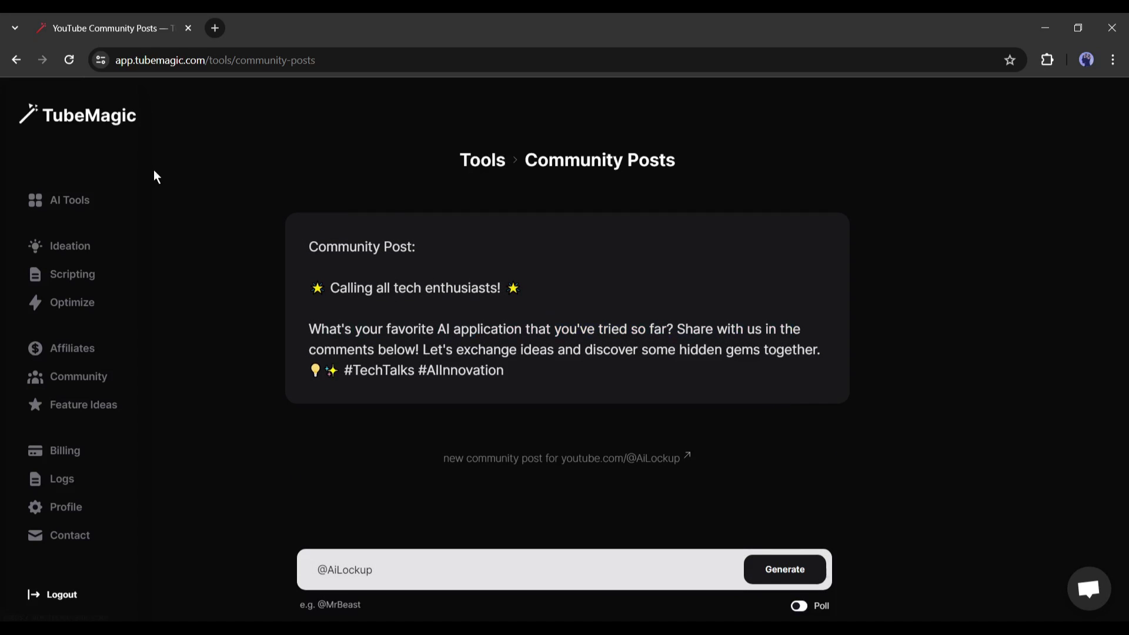
# - Open Video Research and search for 'Best Face Swap AI'
pyautogui.click(78, 248)
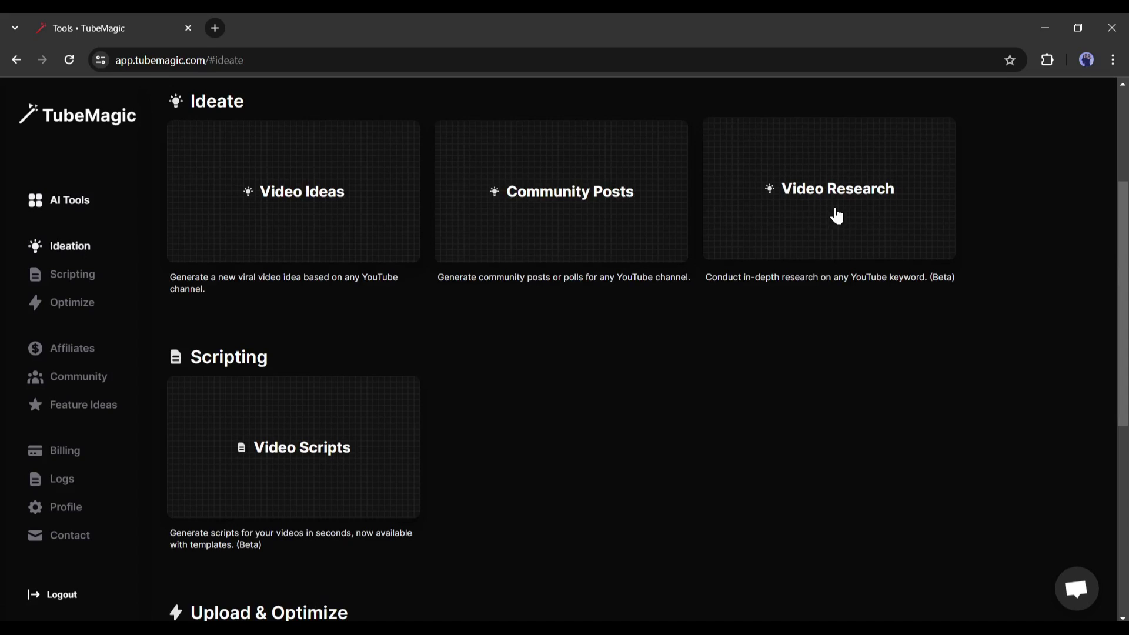
pyautogui.scroll(2, 706, 291)
pyautogui.scroll(1, 753, 356)
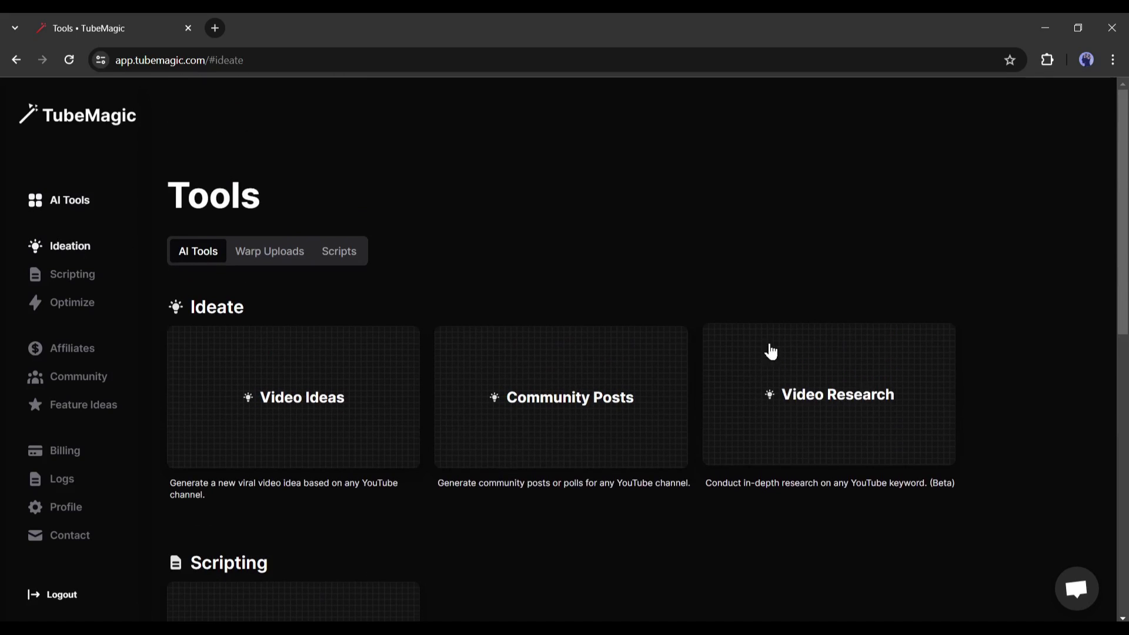
pyautogui.click(835, 398)
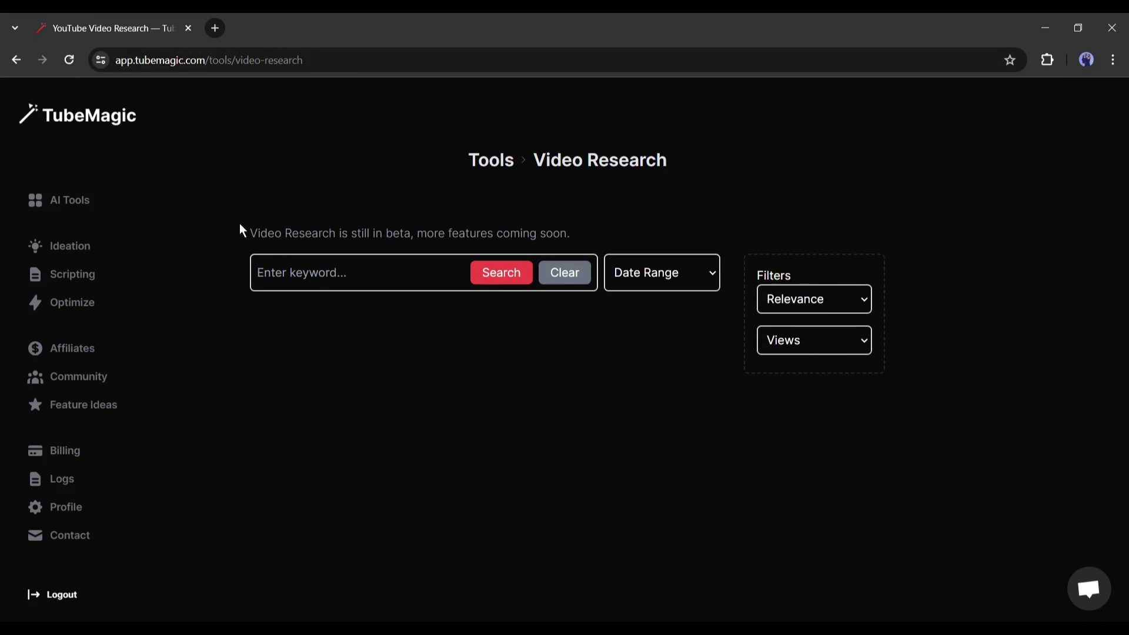
pyautogui.moveTo(293, 234); pyautogui.dragTo(450, 233)
pyautogui.click(575, 235)
pyautogui.write('Best')
pyautogui.write(' Face Swap AI')
pyautogui.click(501, 273)
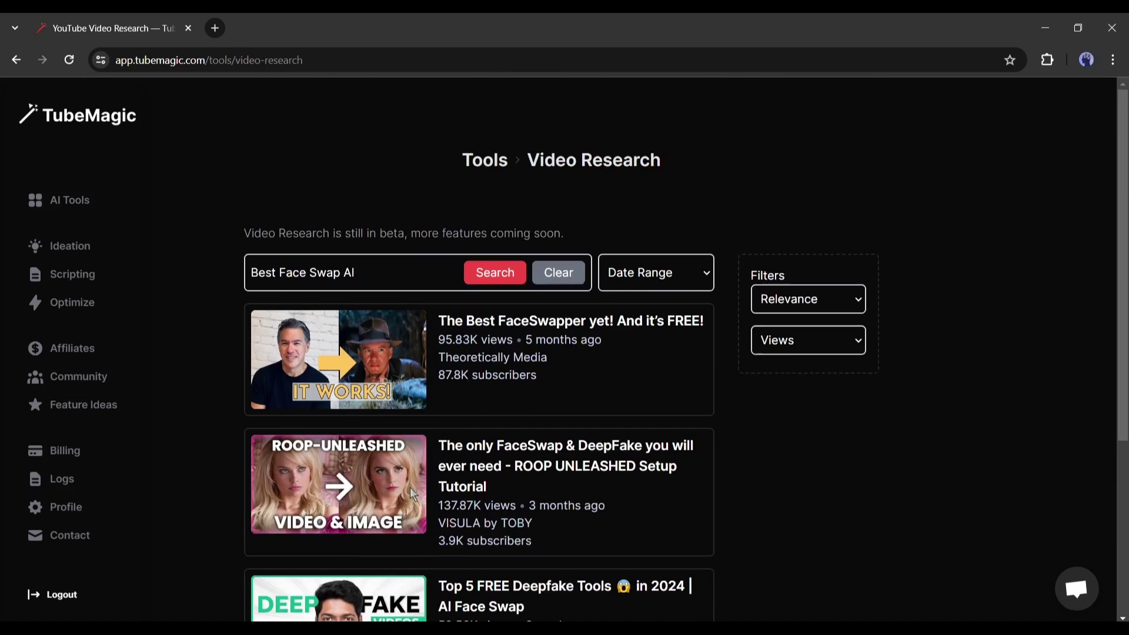
# - Try sorting by views, revert to relevance, filter to 100K–1M views, and return to the tools list
pyautogui.click(670, 278)
pyautogui.click(832, 296)
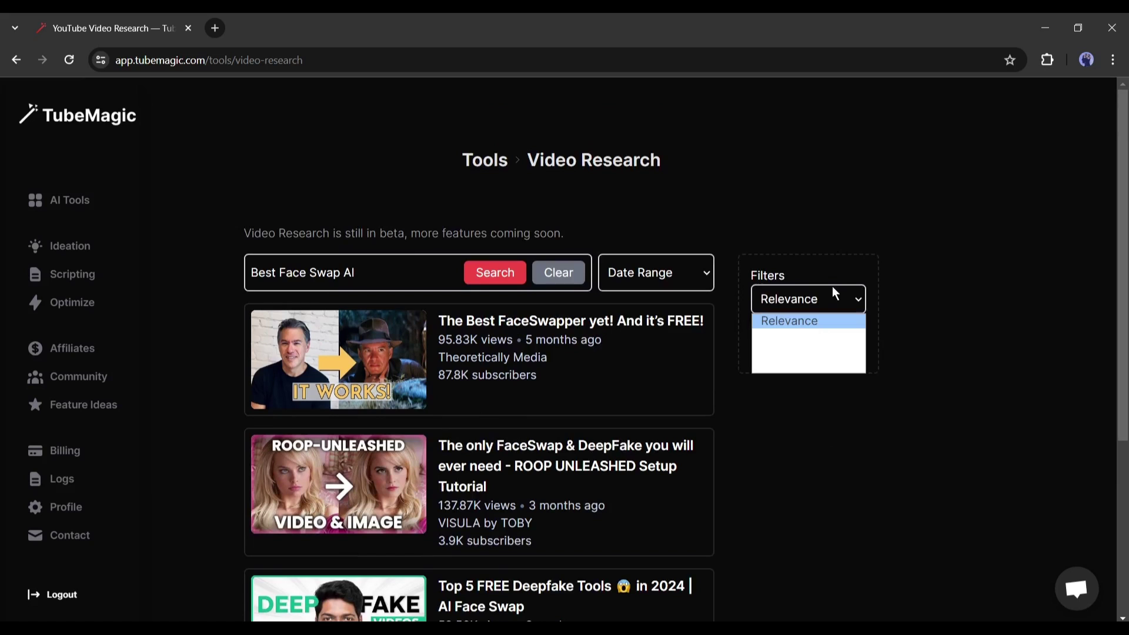
pyautogui.click(779, 338)
pyautogui.click(818, 315)
pyautogui.click(793, 342)
pyautogui.scroll(-1, 498, 382)
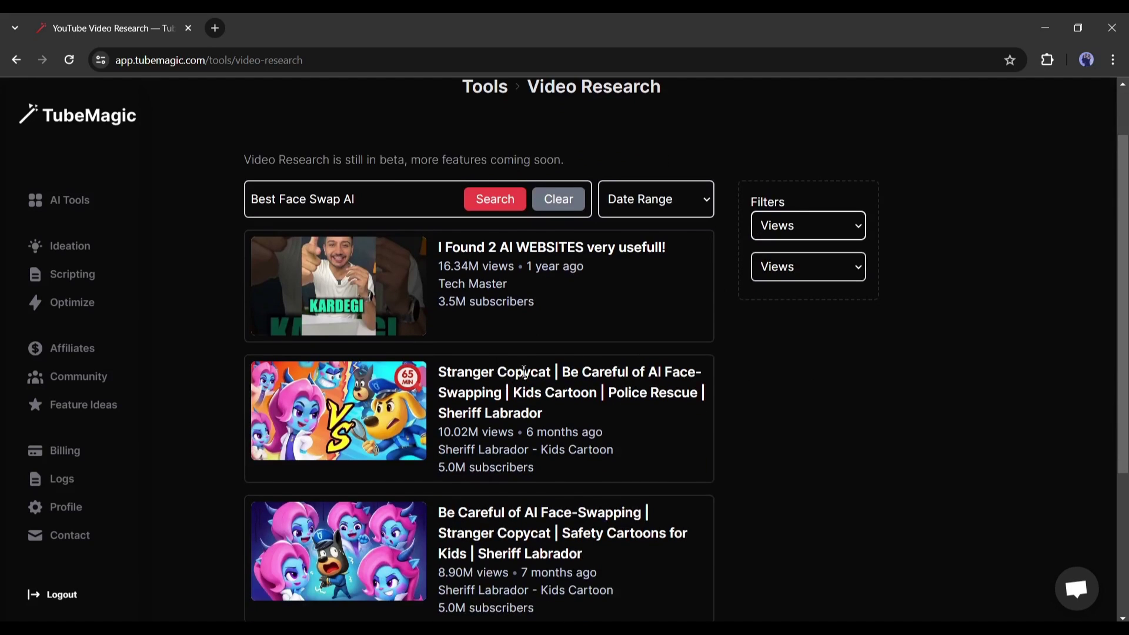
pyautogui.scroll(1, 600, 412)
pyautogui.click(777, 298)
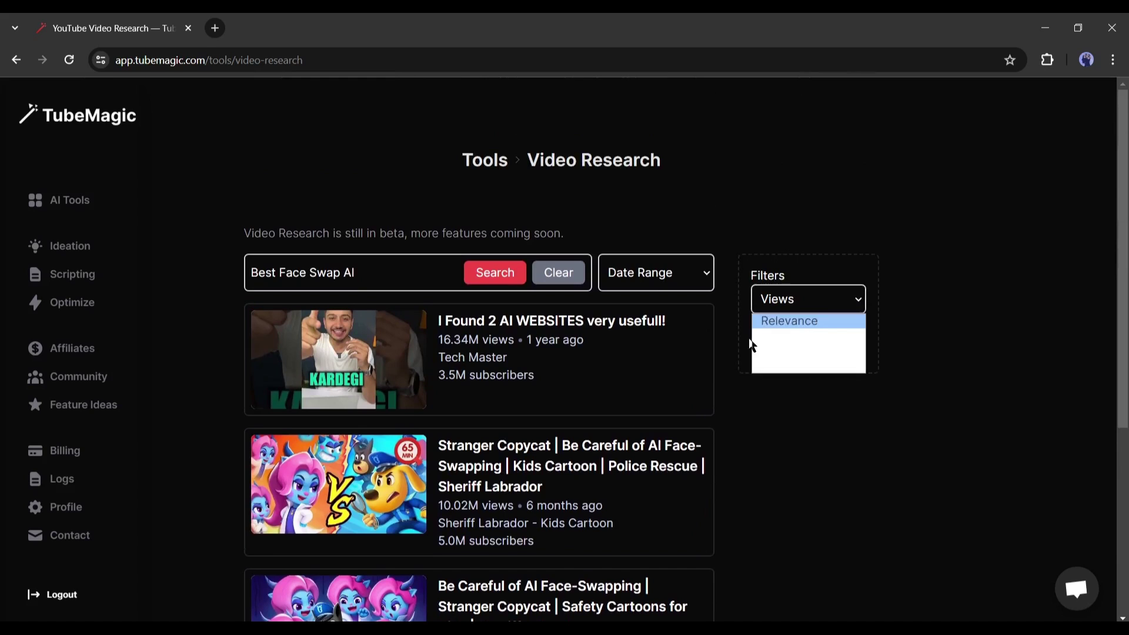
pyautogui.click(798, 326)
pyautogui.click(794, 341)
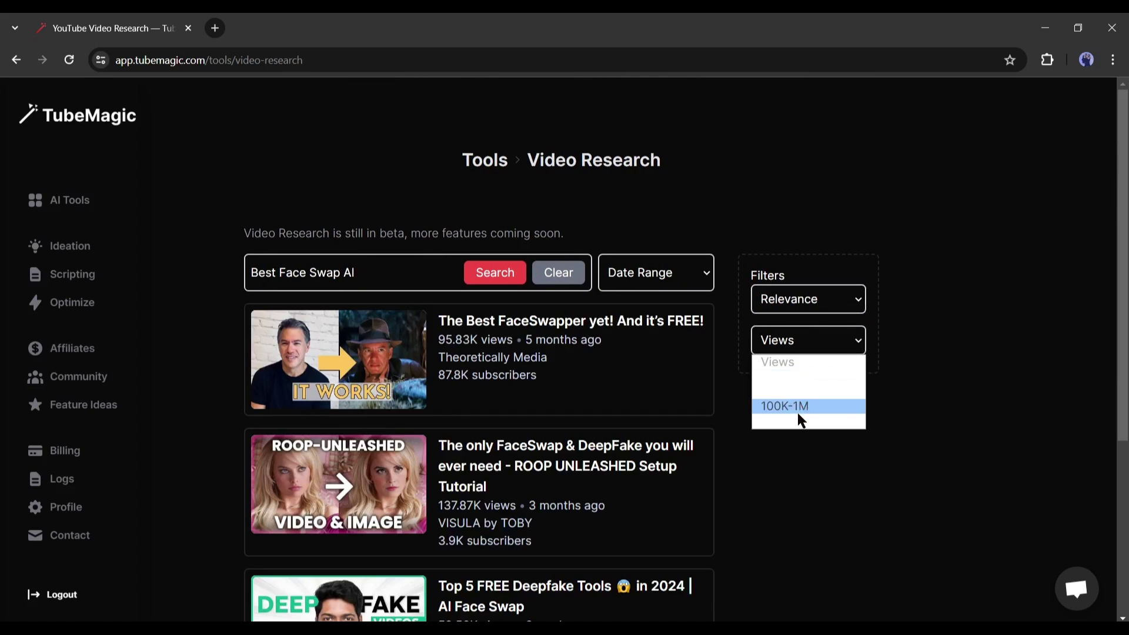
pyautogui.click(801, 421)
pyautogui.click(644, 273)
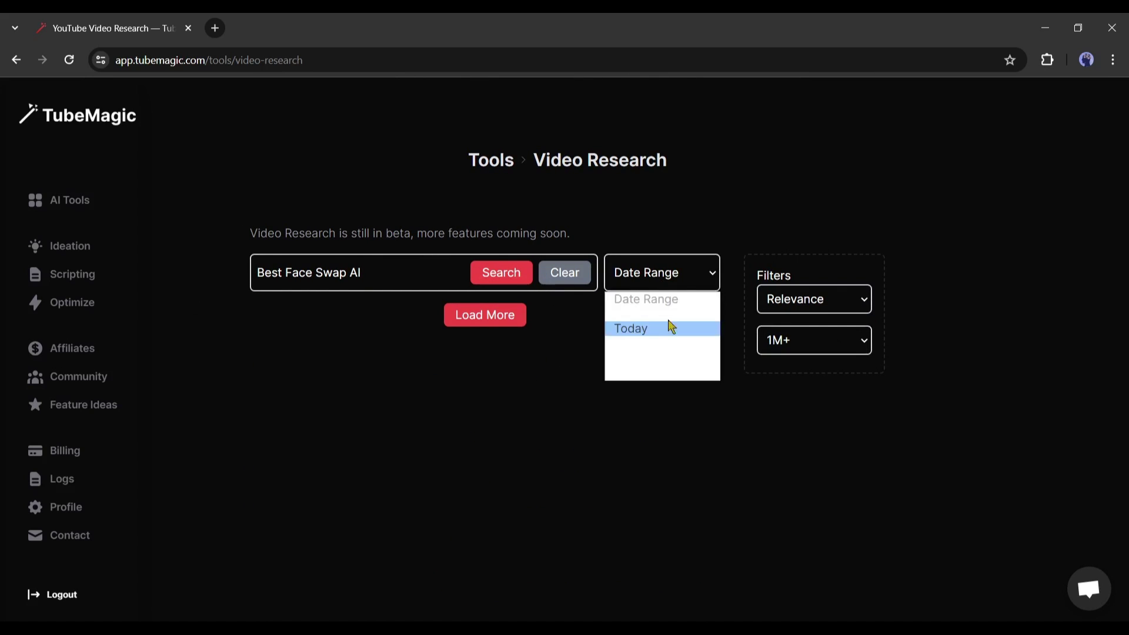
pyautogui.click(814, 340)
pyautogui.click(818, 406)
pyautogui.scroll(-3, 535, 455)
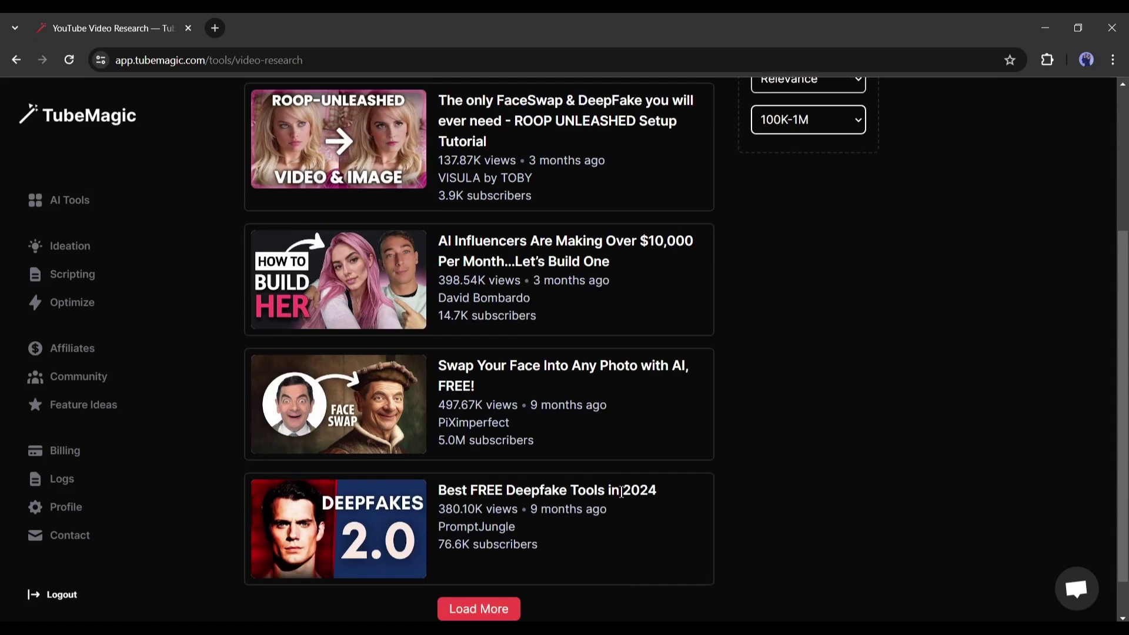
pyautogui.scroll(-1, 489, 545)
pyautogui.scroll(4, 476, 509)
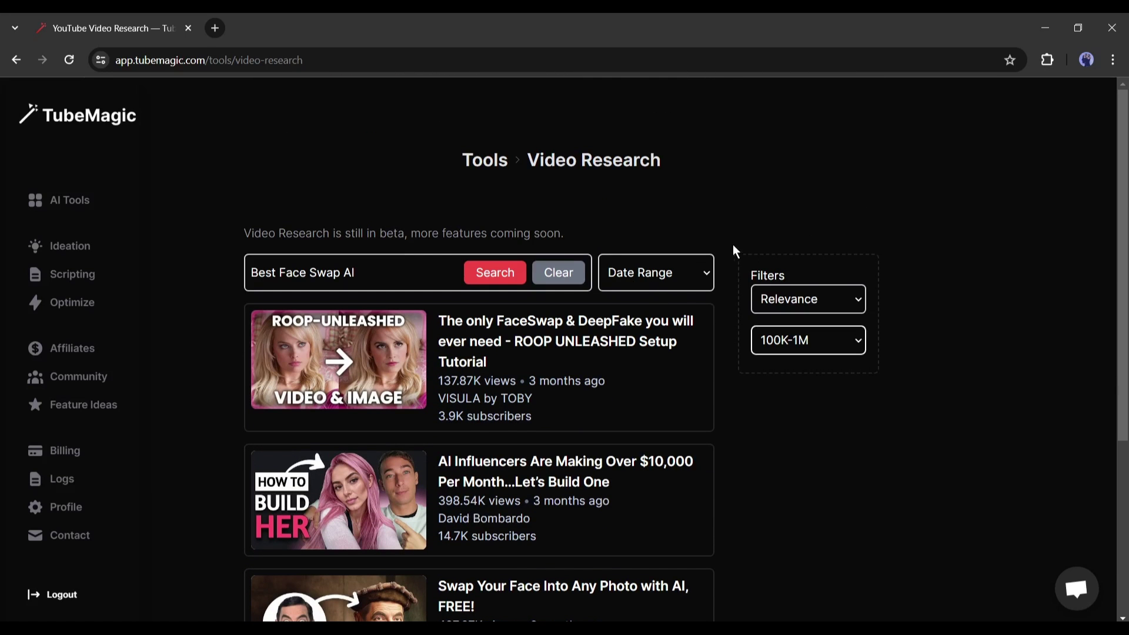
pyautogui.click(71, 200)
pyautogui.scroll(-2, 598, 255)
pyautogui.scroll(-2, 590, 253)
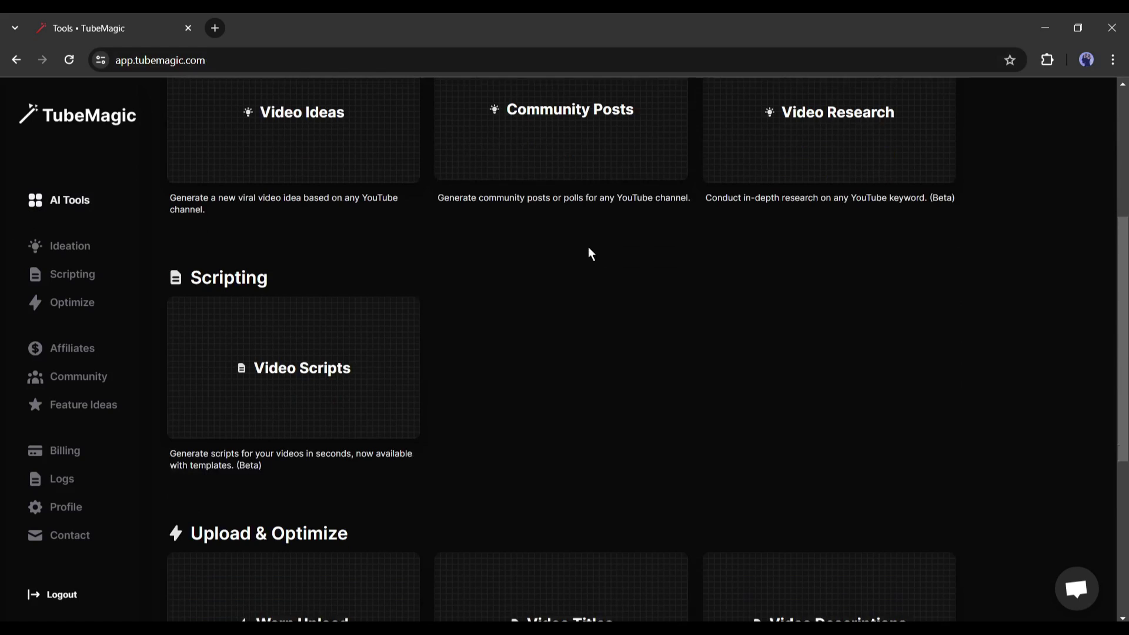
# - Open TubeMagic's Video Script Writer
pyautogui.click(367, 353)
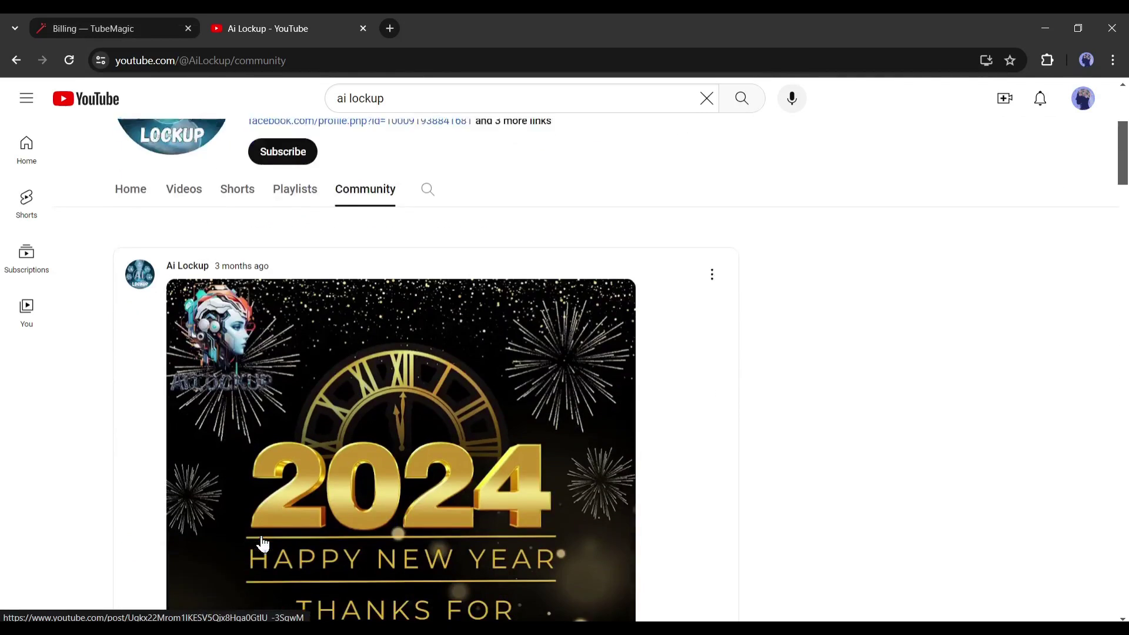
pyautogui.scroll(-5, 261, 543)
pyautogui.scroll(-5, 262, 542)
pyautogui.scroll(-5, 261, 543)
pyautogui.scroll(-5, 261, 542)
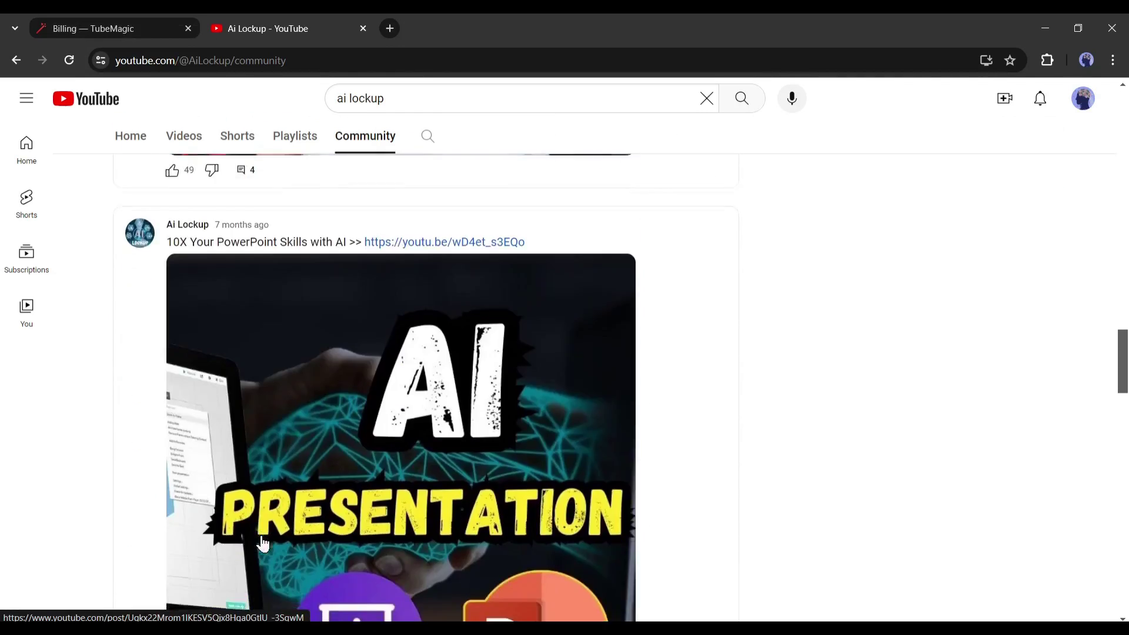
pyautogui.scroll(-5, 261, 543)
pyautogui.scroll(-5, 262, 542)
pyautogui.scroll(-2, 261, 543)
pyautogui.scroll(-3, 261, 543)
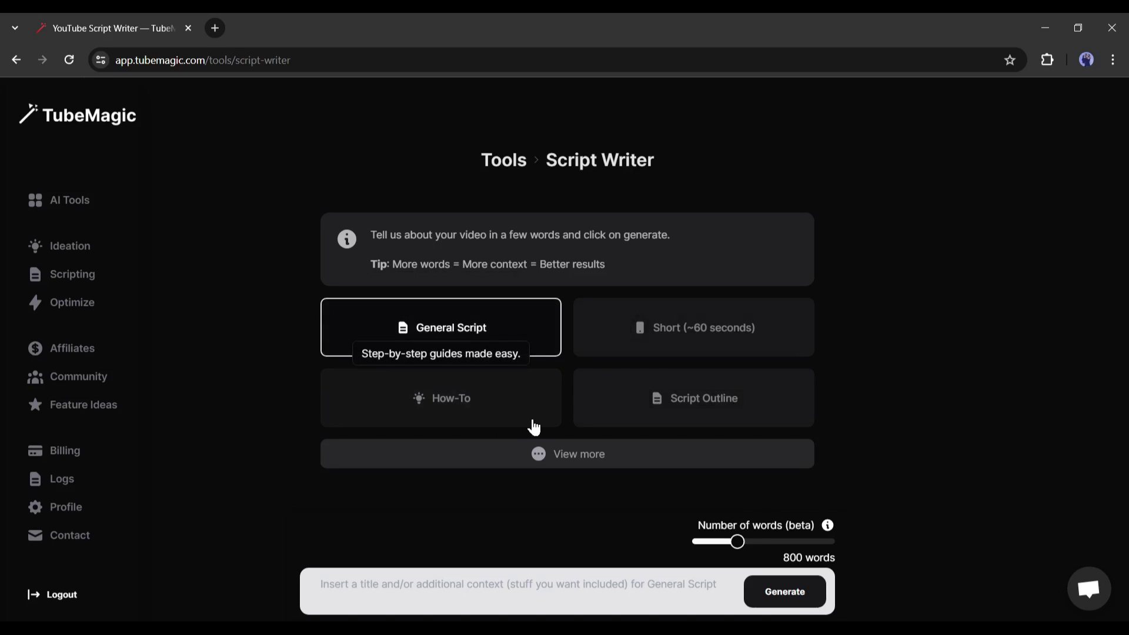
pyautogui.click(472, 414)
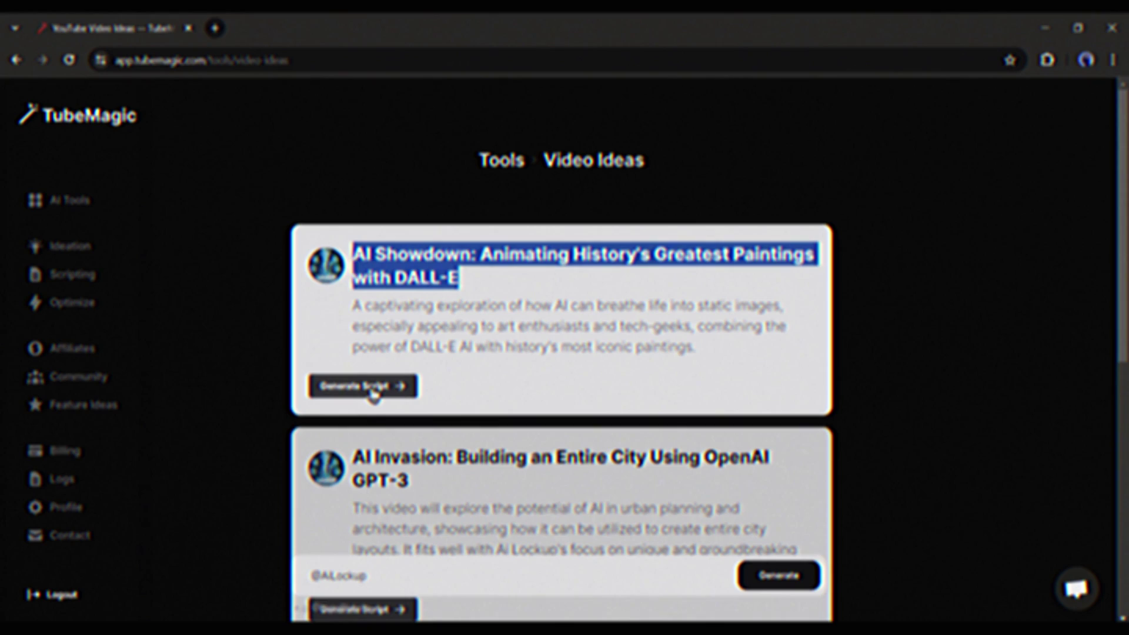
pyautogui.click(374, 393)
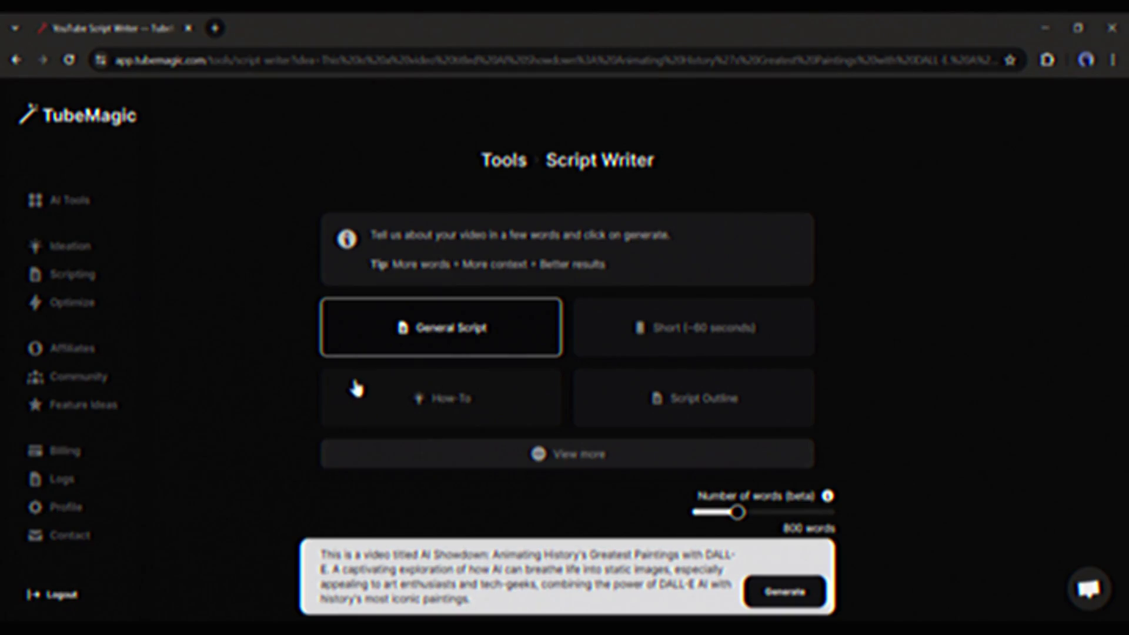
pyautogui.click(668, 357)
pyautogui.click(783, 593)
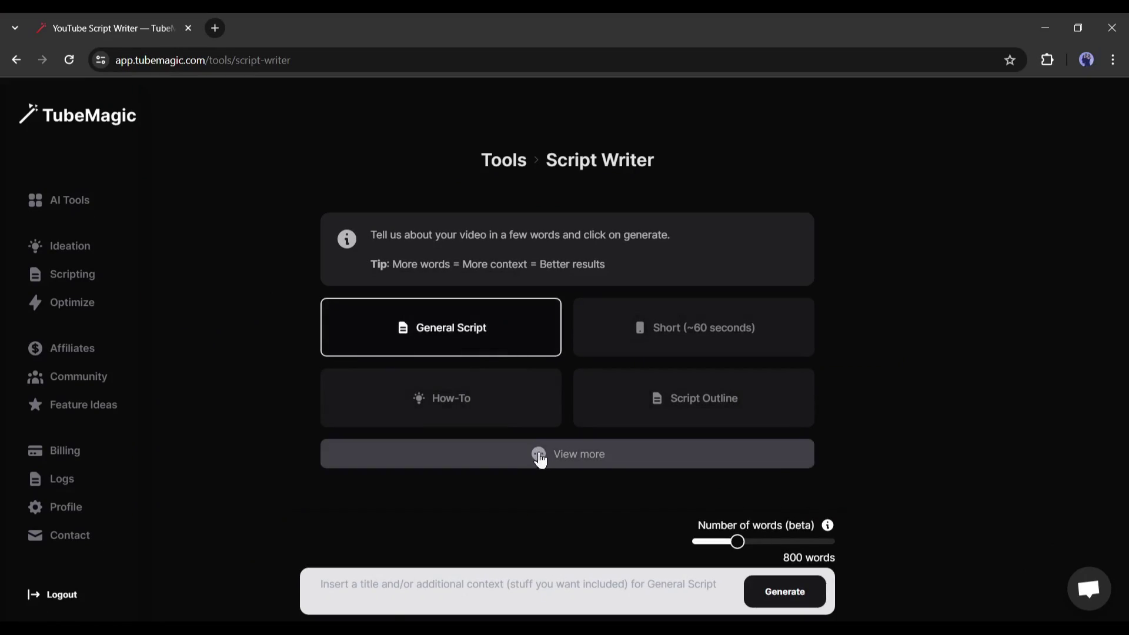
# - Generate a 1000-word How-To script on 'make a walkie Talkie at home'
pyautogui.click(470, 408)
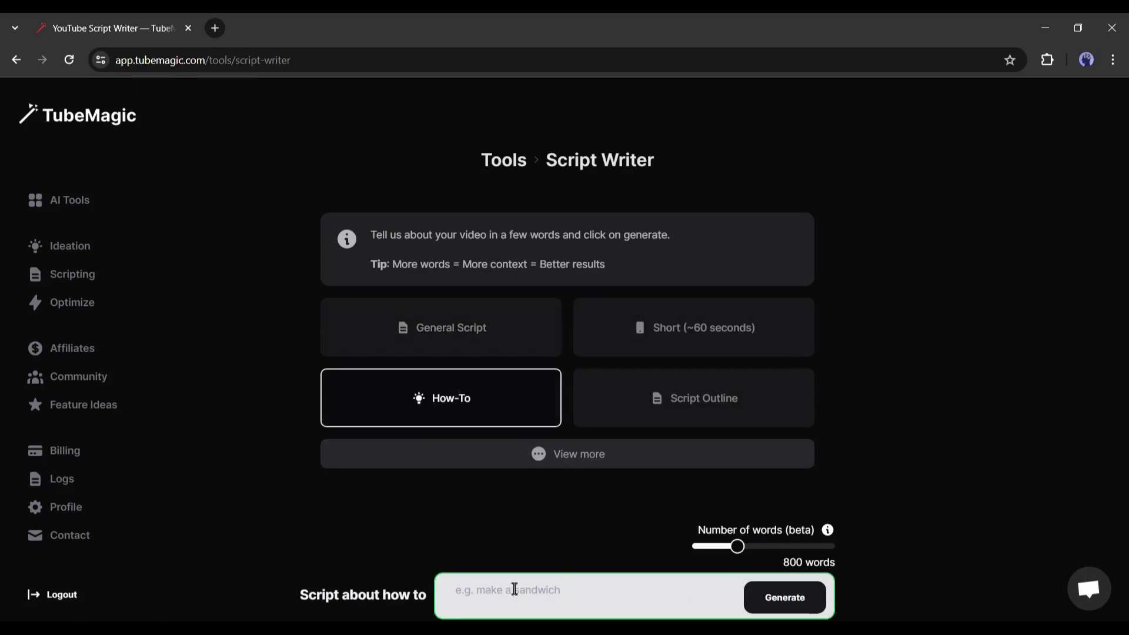
pyautogui.click(555, 583)
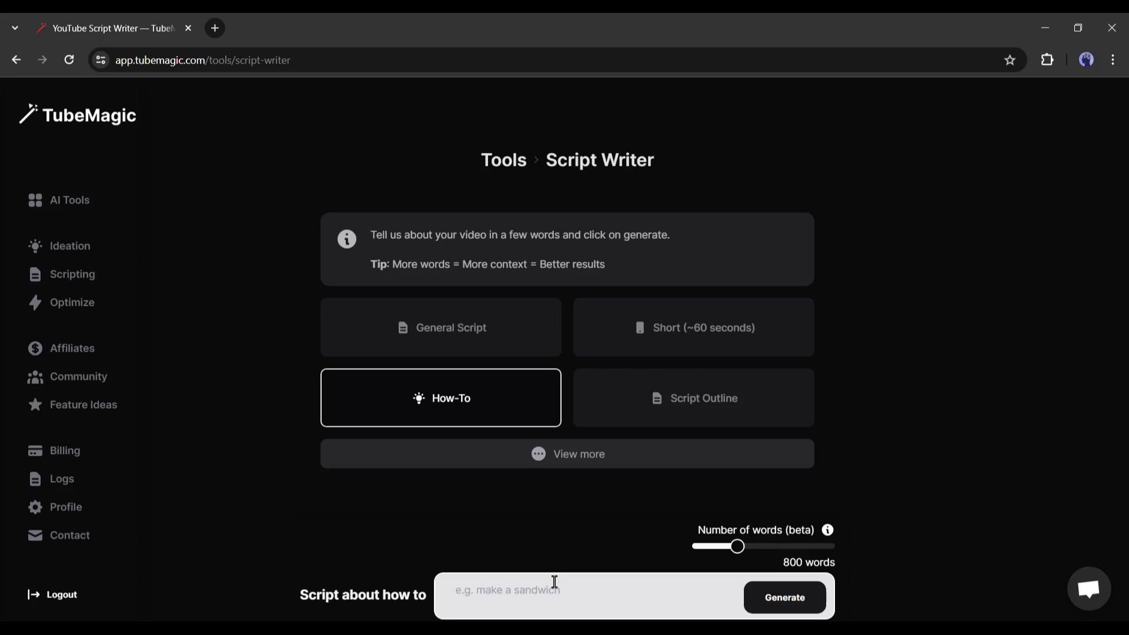
pyautogui.write('Create a')
pyautogui.hotkey('ctrl', 'a')
pyautogui.press('BackSpace')
pyautogui.write('make ')
pyautogui.write('a wal')
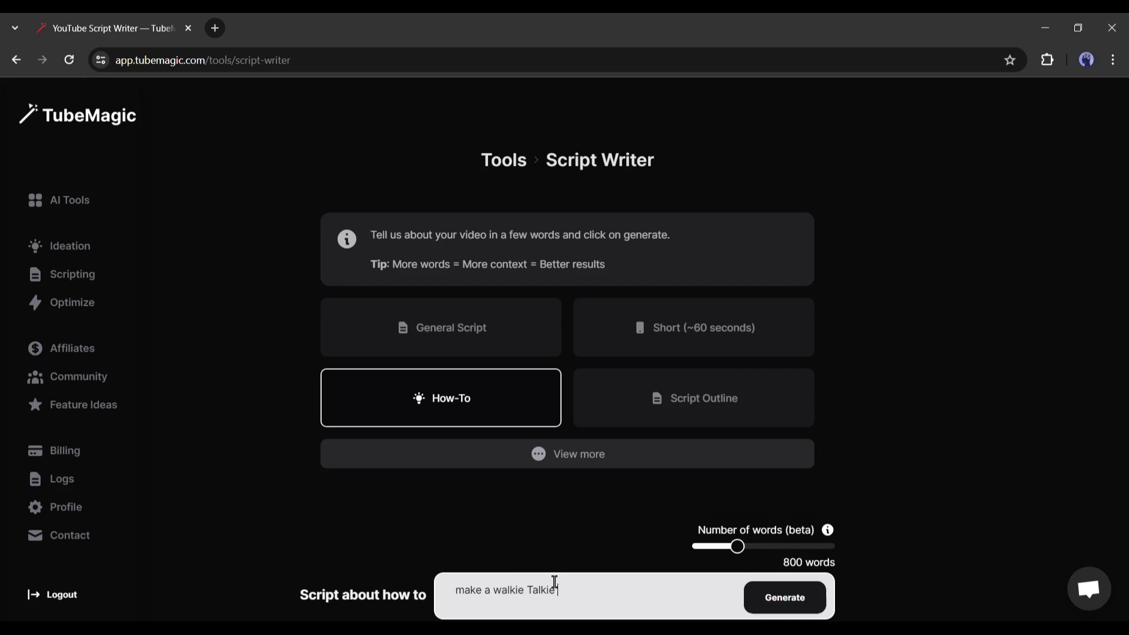
pyautogui.write('at home')
pyautogui.moveTo(738, 548)
pyautogui.mouseDown()
pyautogui.moveTo(870, 560)
pyautogui.moveTo(755, 551)
pyautogui.mouseUp()
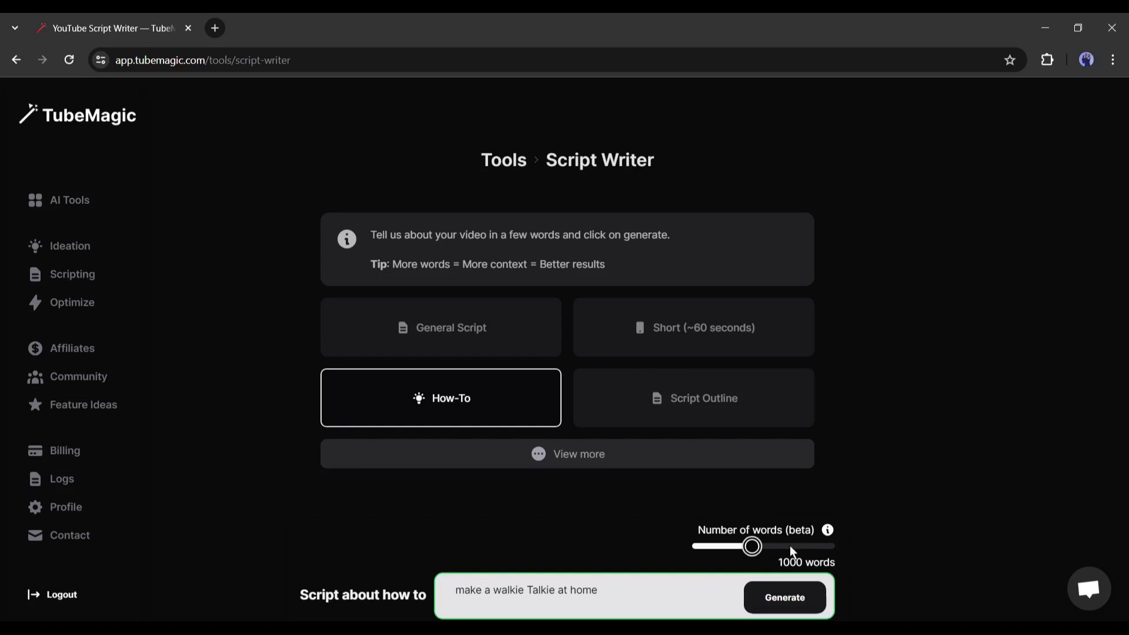
pyautogui.click(794, 595)
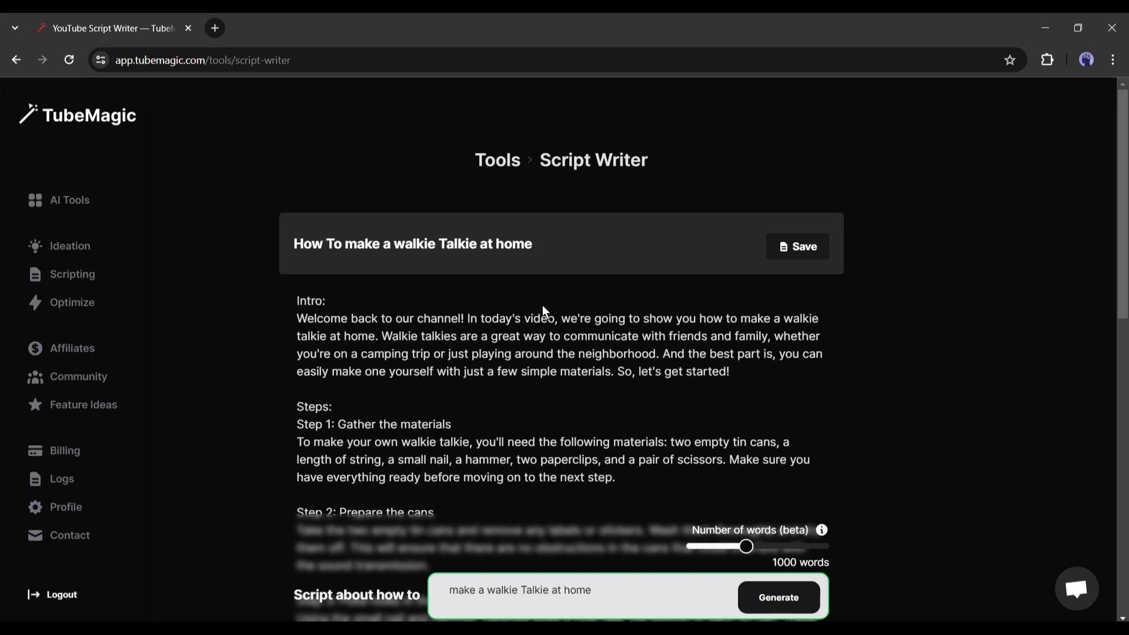
pyautogui.scroll(-3, 431, 325)
pyautogui.moveTo(323, 236); pyautogui.dragTo(820, 237)
# - Read the walkie talkie script's steps and try saving it, getting a 'coming soon' notice
pyautogui.click(431, 238)
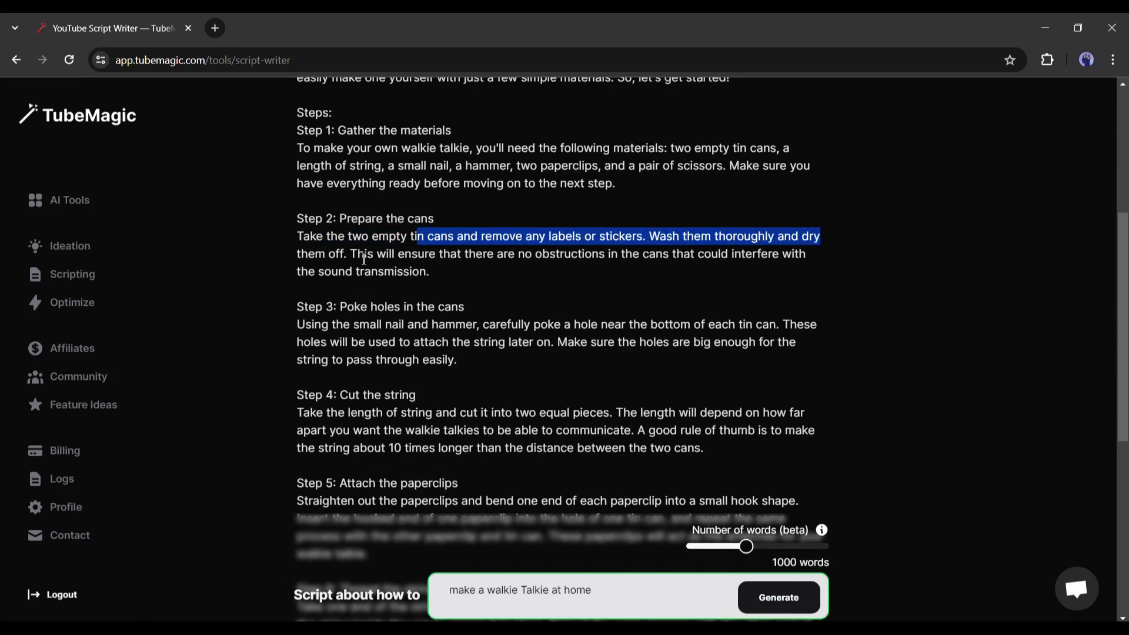
pyautogui.moveTo(353, 255); pyautogui.dragTo(573, 255)
pyautogui.click(534, 263)
pyautogui.scroll(-2, 520, 325)
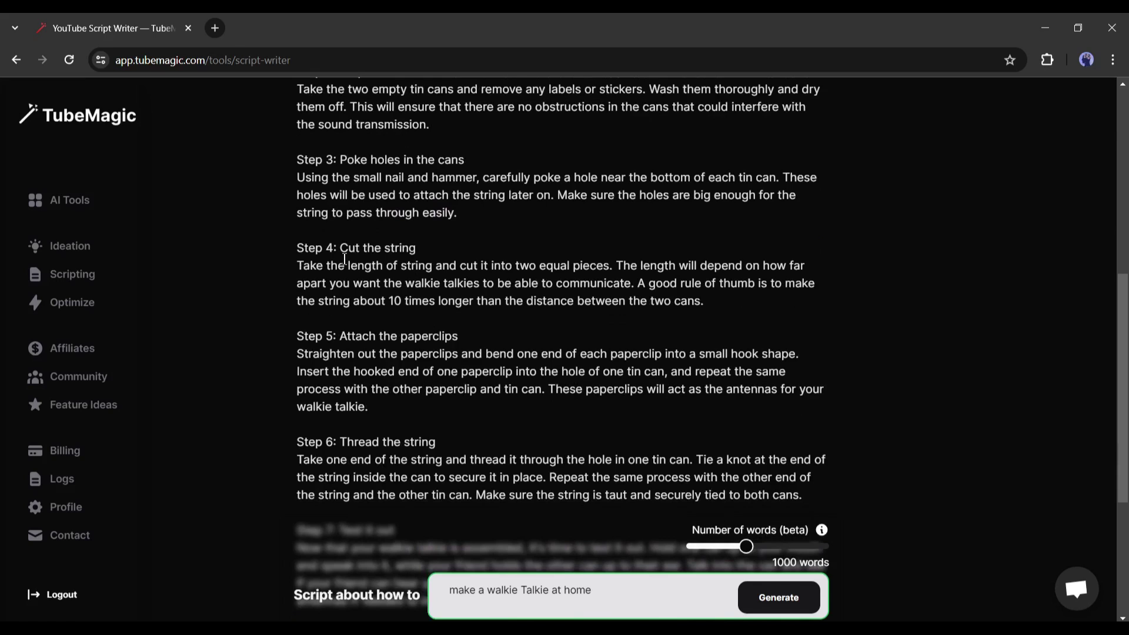
pyautogui.moveTo(340, 248); pyautogui.dragTo(430, 252)
pyautogui.moveTo(346, 336); pyautogui.dragTo(460, 337)
pyautogui.scroll(-3, 433, 339)
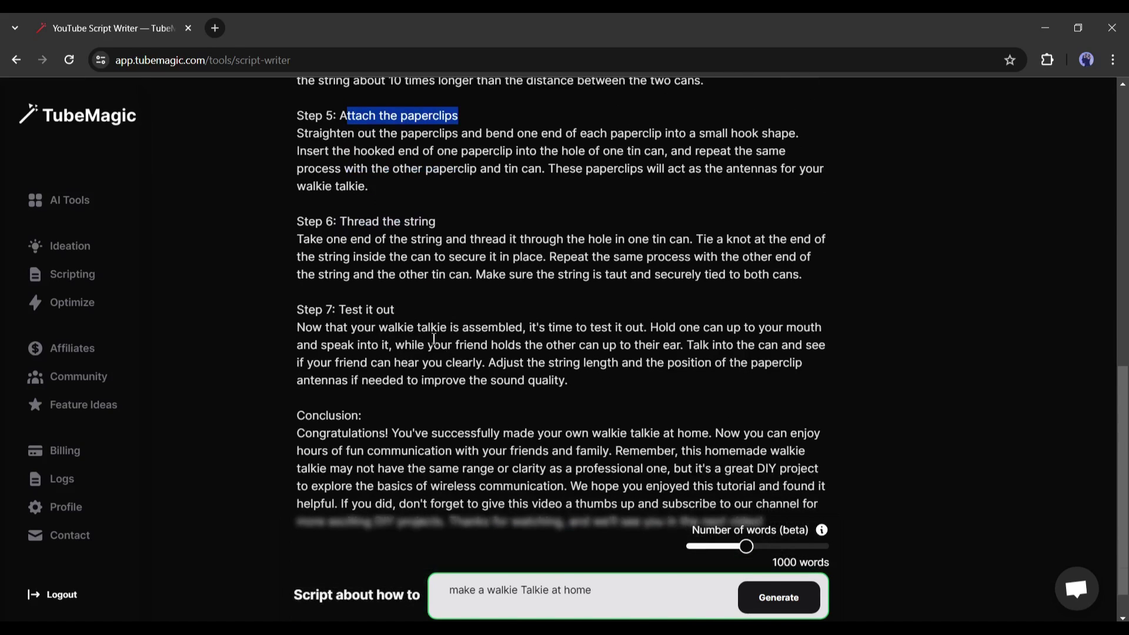
pyautogui.scroll(-1, 413, 326)
pyautogui.scroll(7, 481, 363)
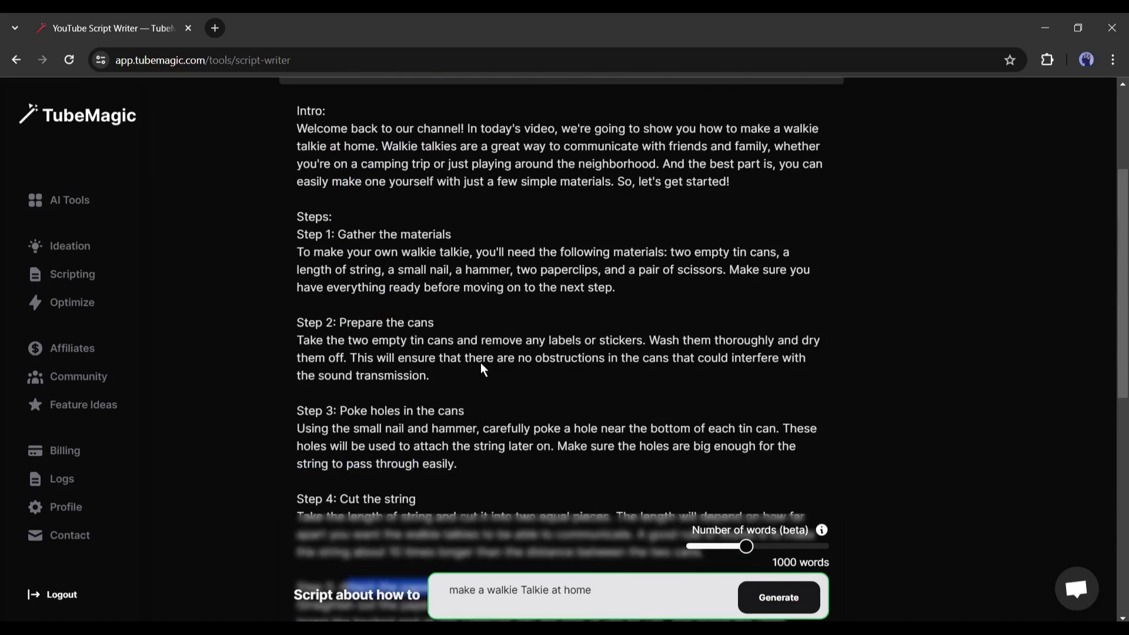
pyautogui.scroll(-4, 481, 363)
pyautogui.click(472, 411)
pyautogui.scroll(-3, 472, 411)
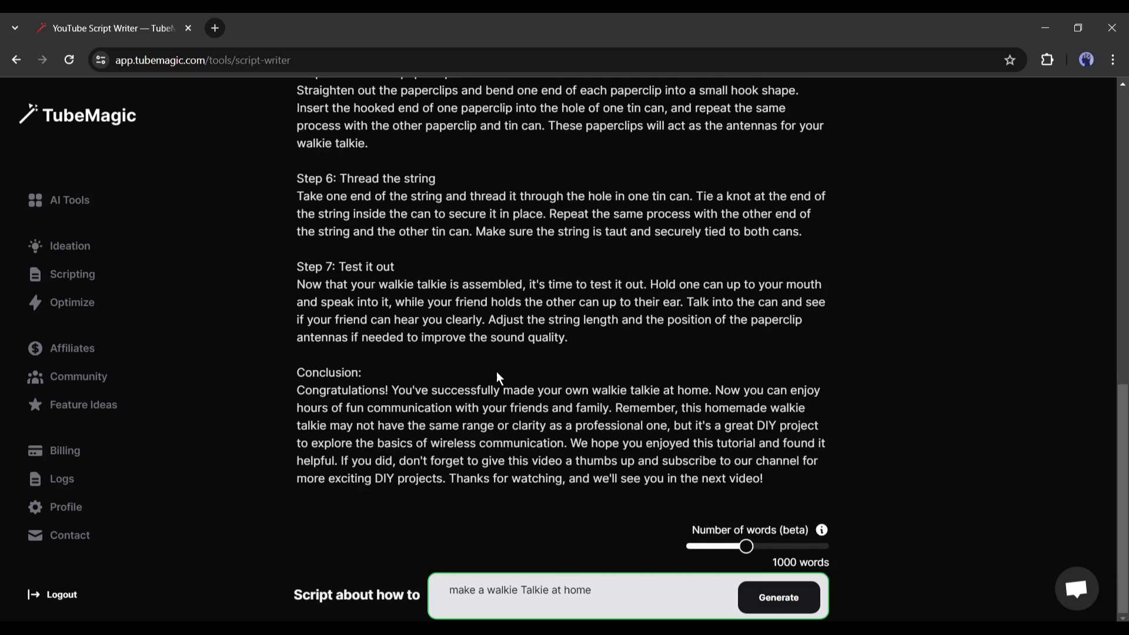
pyautogui.scroll(2, 503, 369)
pyautogui.scroll(2, 509, 368)
pyautogui.scroll(2, 508, 366)
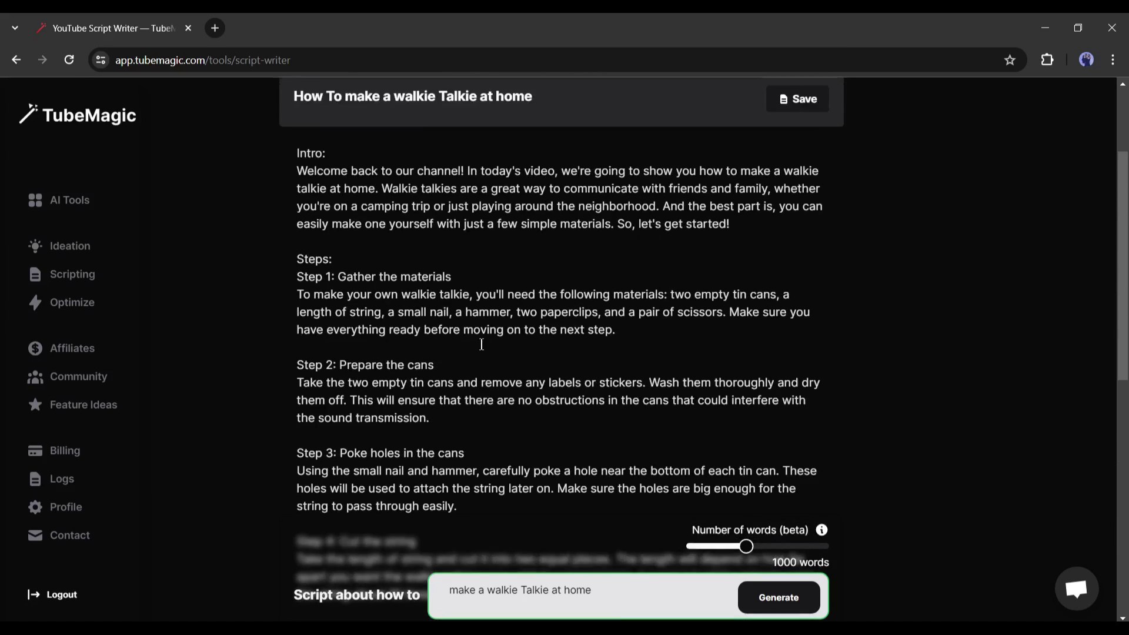
pyautogui.scroll(2, 553, 346)
pyautogui.click(799, 248)
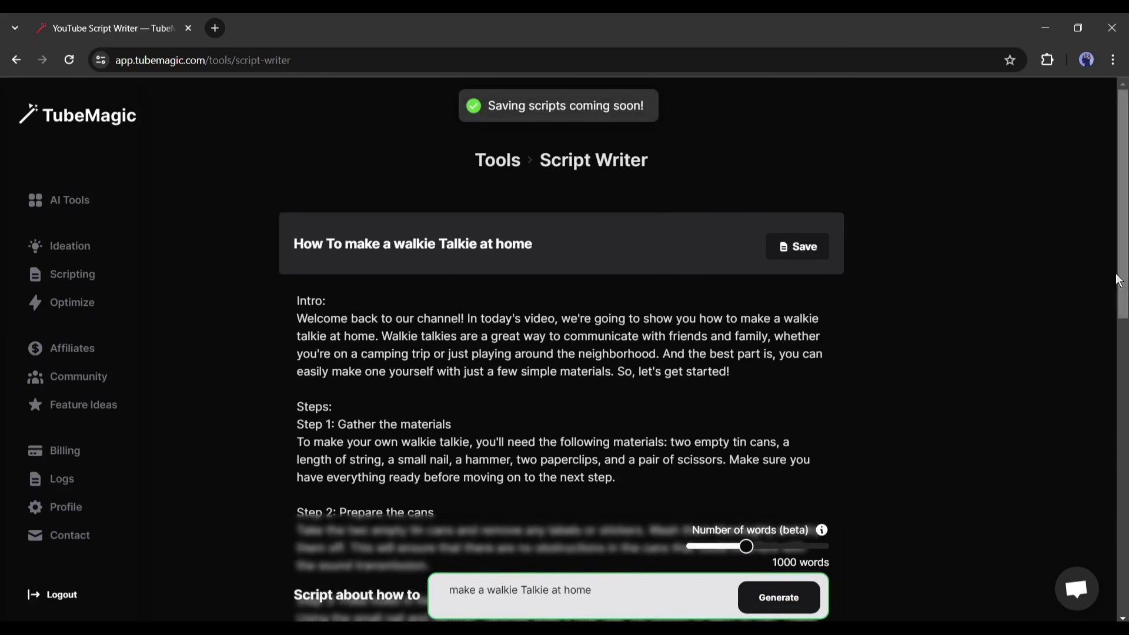
pyautogui.scroll(-8, 656, 424)
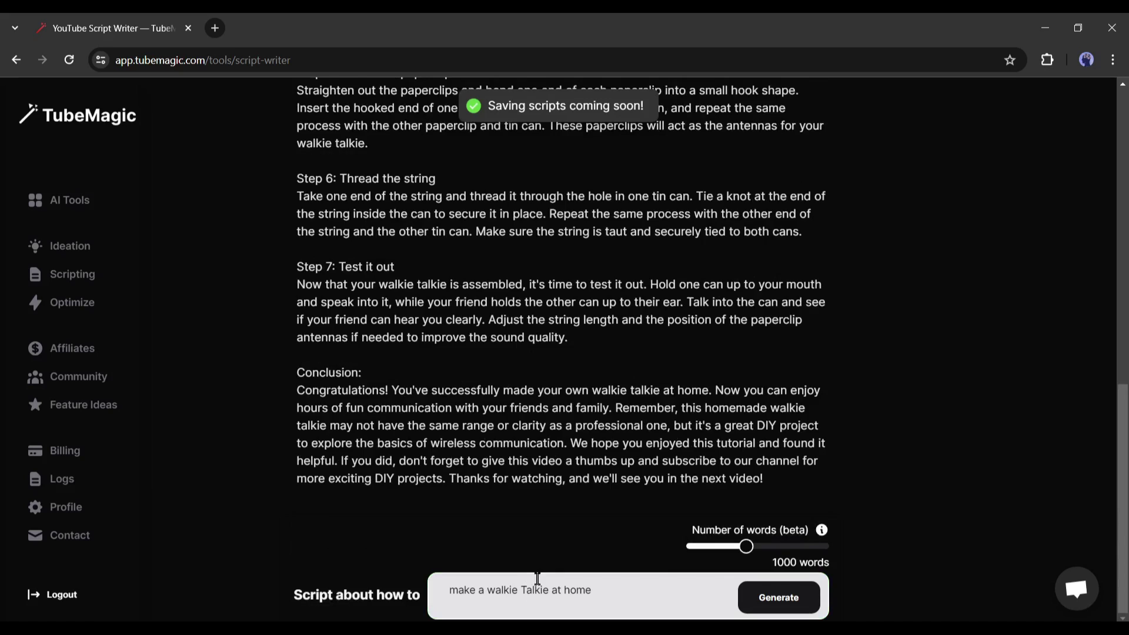
pyautogui.scroll(8, 247, 300)
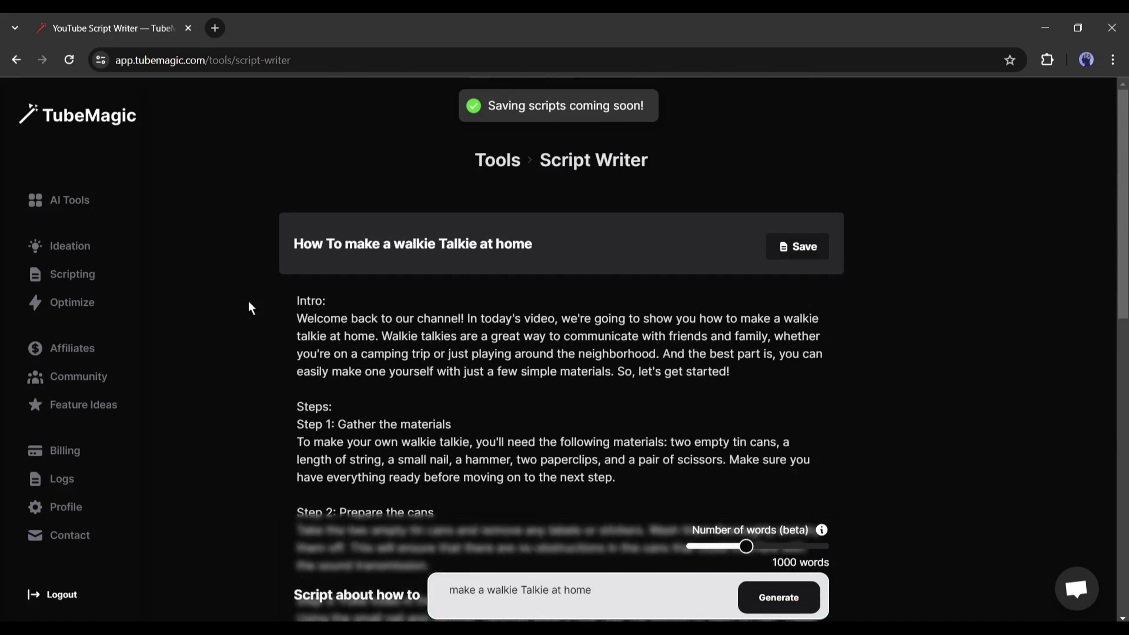
# - Reopen Video Scripts from Tools and choose the List Video template
pyautogui.click(497, 165)
pyautogui.scroll(-2, 265, 494)
pyautogui.click(275, 504)
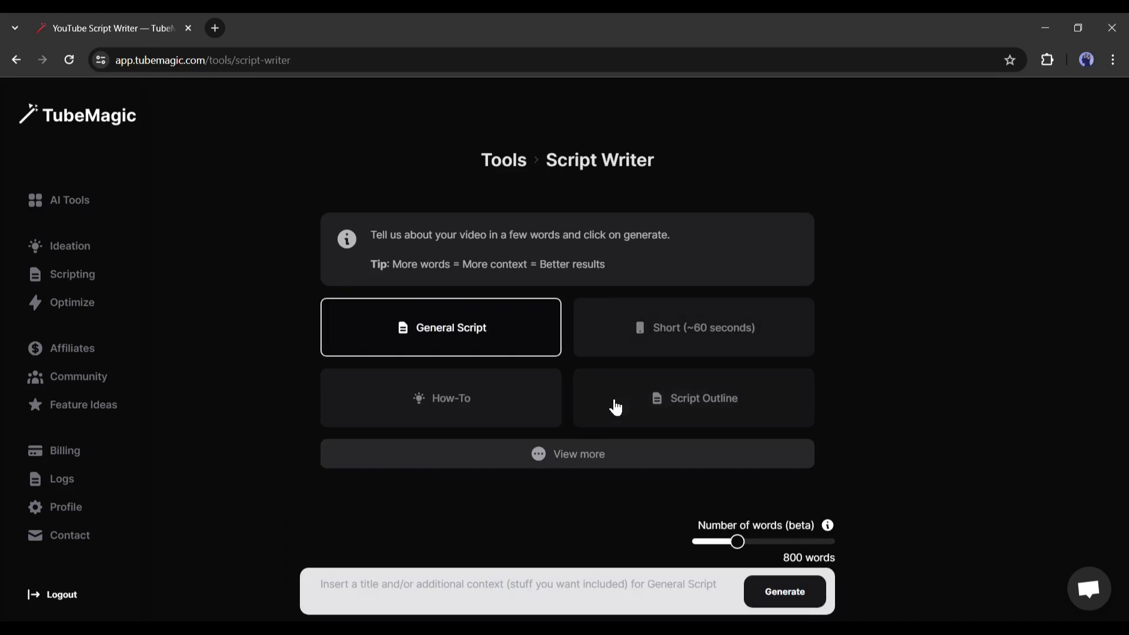
pyautogui.click(596, 455)
pyautogui.click(442, 482)
# - Set Top to 10, topic 'AI Video generator', length 1300 words, and generate the list script
pyautogui.click(452, 603)
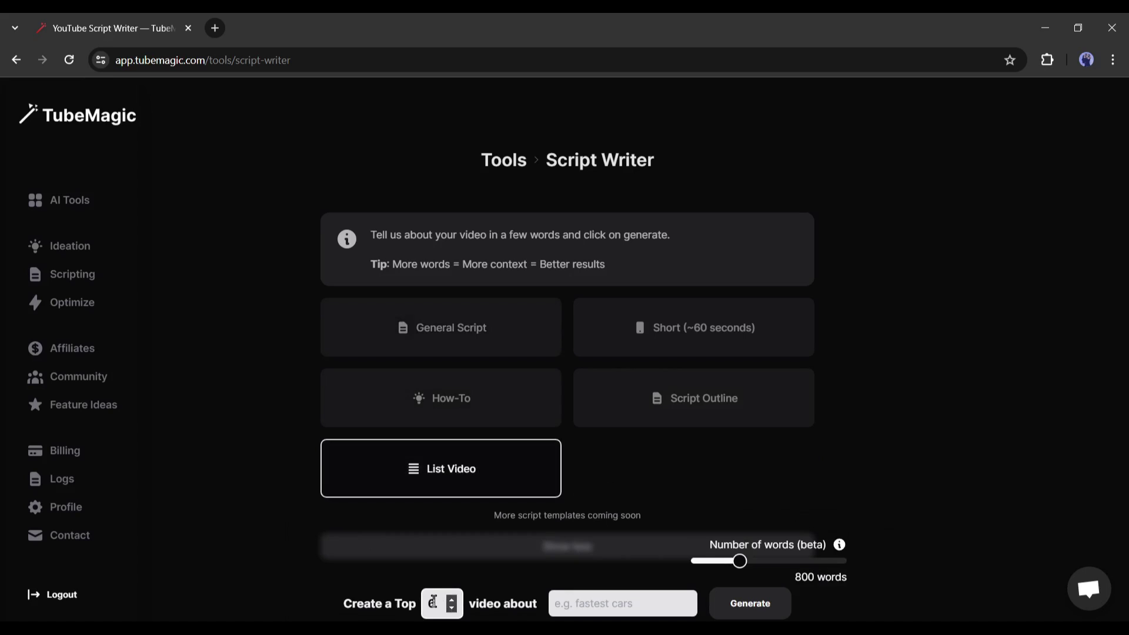
pyautogui.click(452, 603)
pyautogui.click(594, 596)
pyautogui.write('AI Video ge')
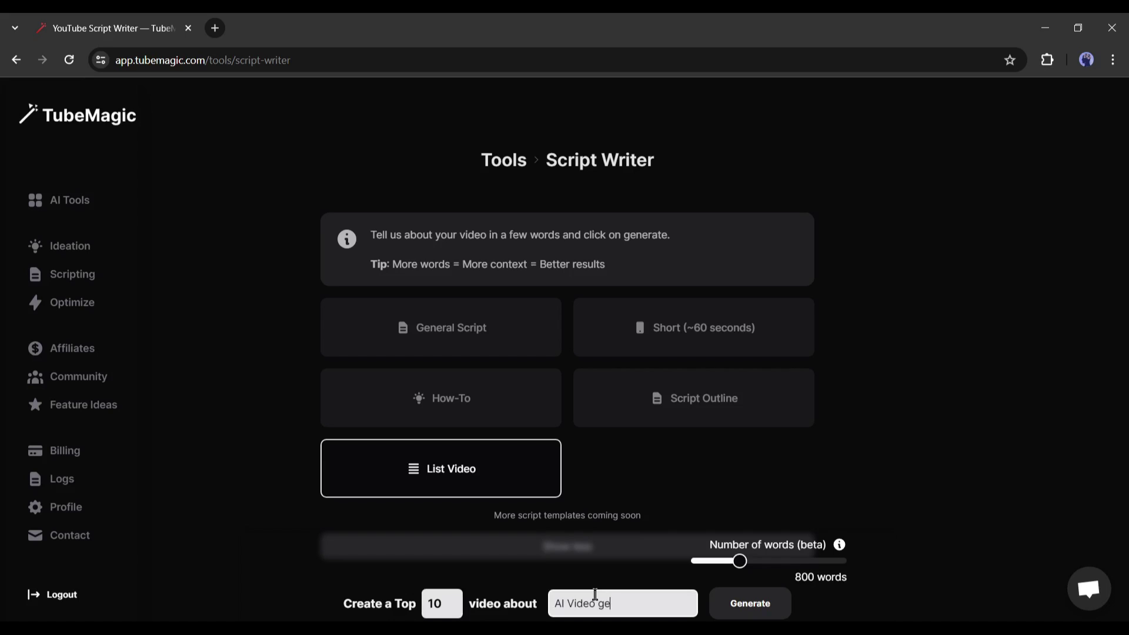
pyautogui.write('nerator')
pyautogui.moveTo(747, 562); pyautogui.dragTo(784, 563)
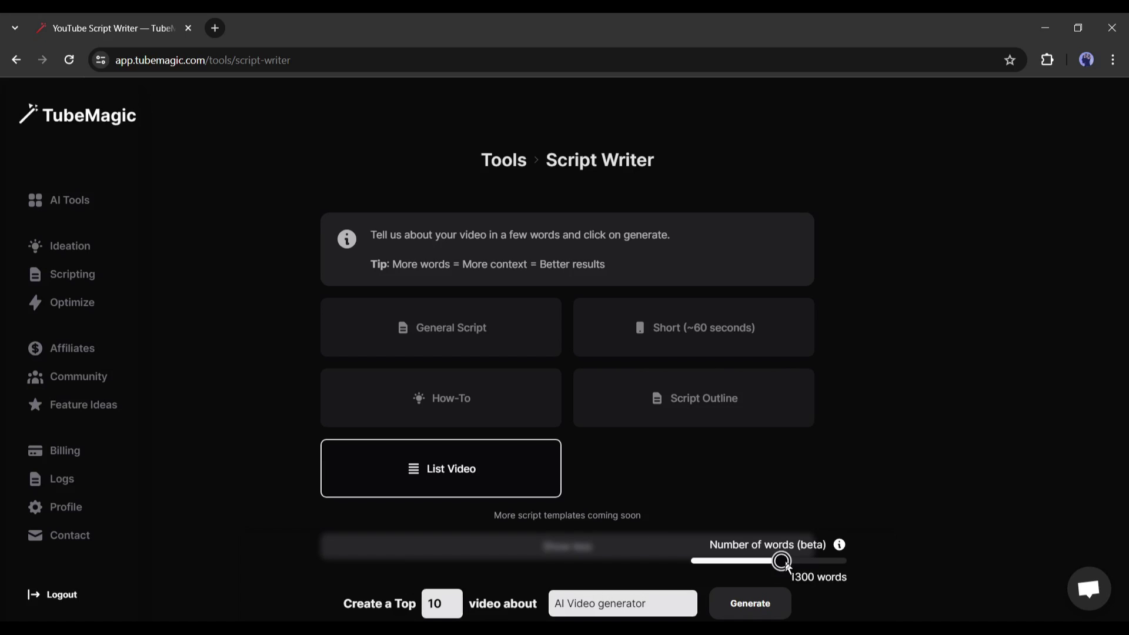
pyautogui.click(747, 605)
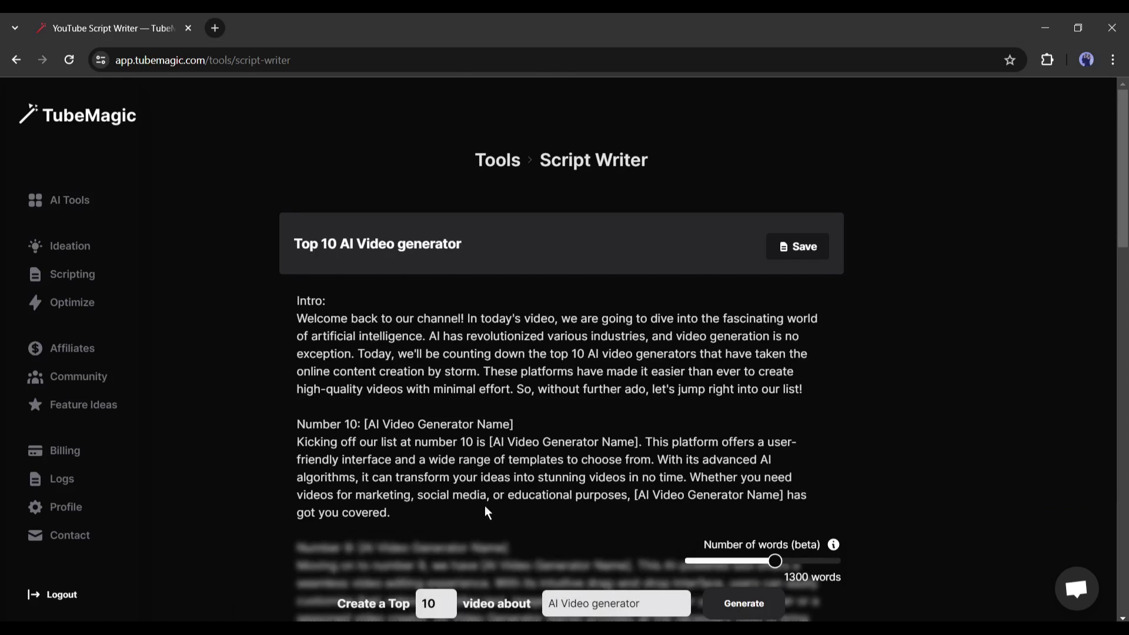
pyautogui.scroll(-3, 548, 438)
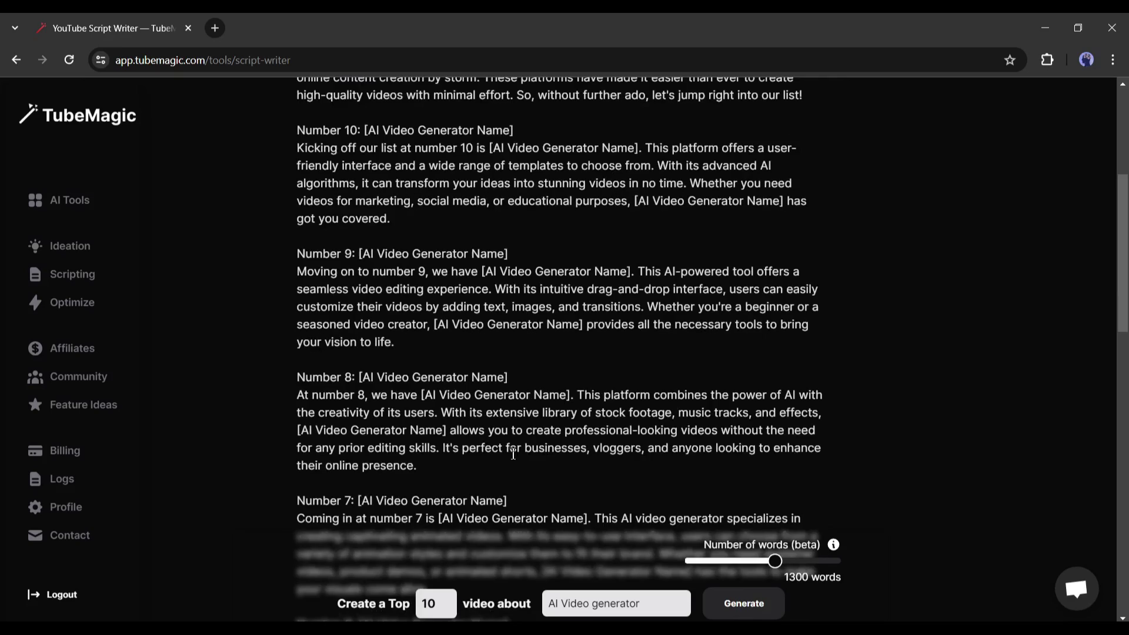
pyautogui.scroll(-5, 513, 454)
pyautogui.scroll(-5, 427, 474)
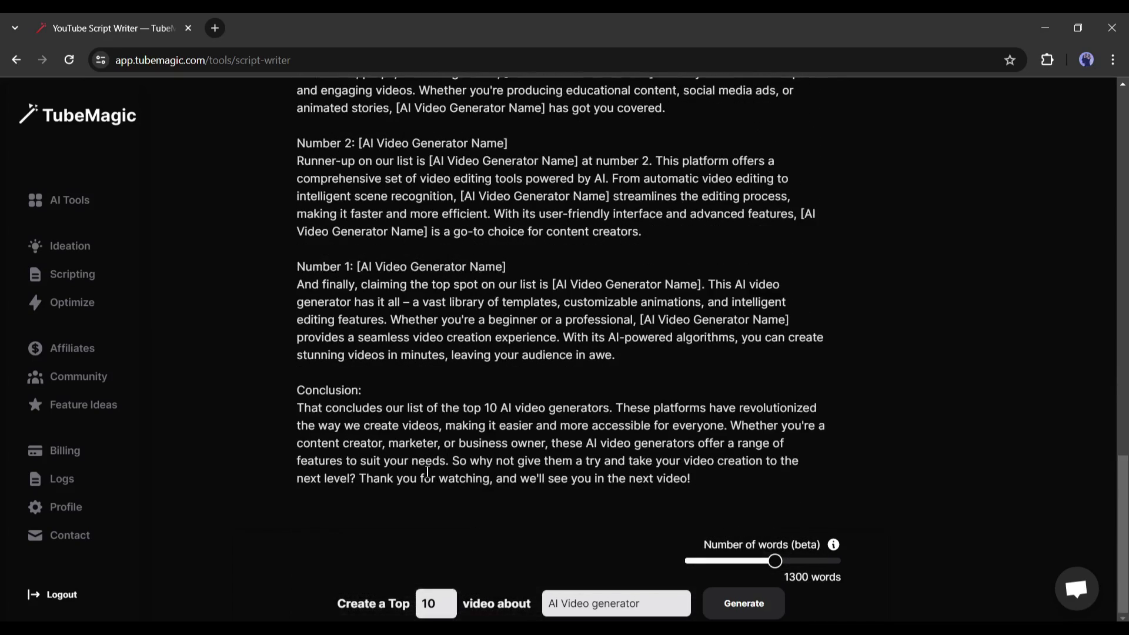
pyautogui.scroll(10, 536, 454)
pyautogui.scroll(5, 416, 446)
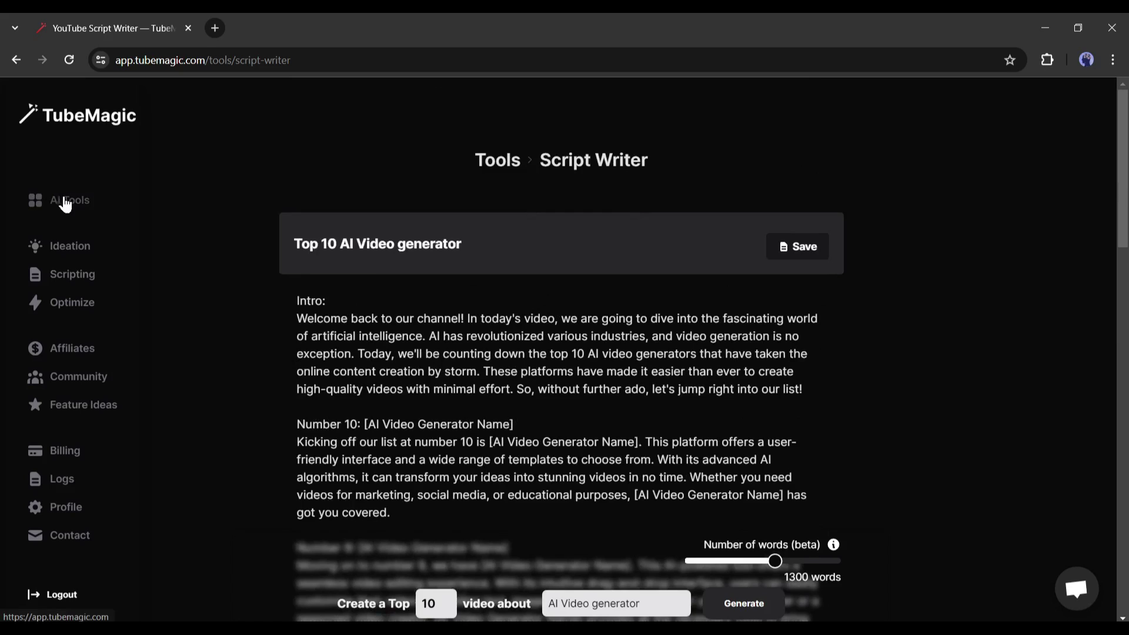
# - Generate a Script Outline from a pasted, trimmed prompt describing Tube Magic's YouTube automation features
pyautogui.click(76, 273)
pyautogui.click(703, 420)
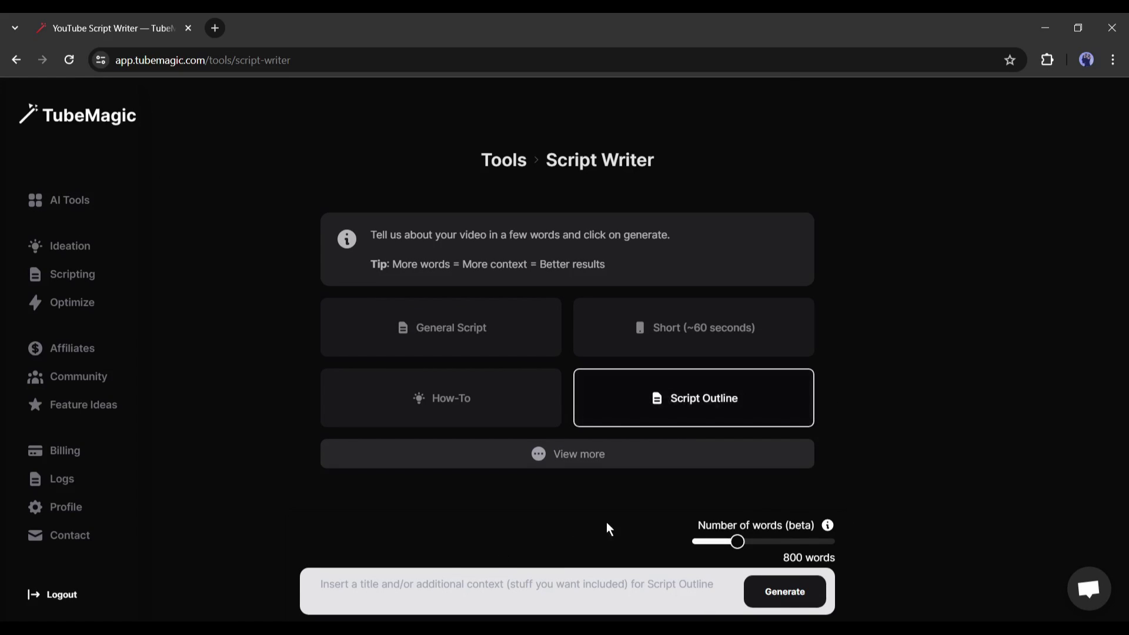
pyautogui.click(477, 591)
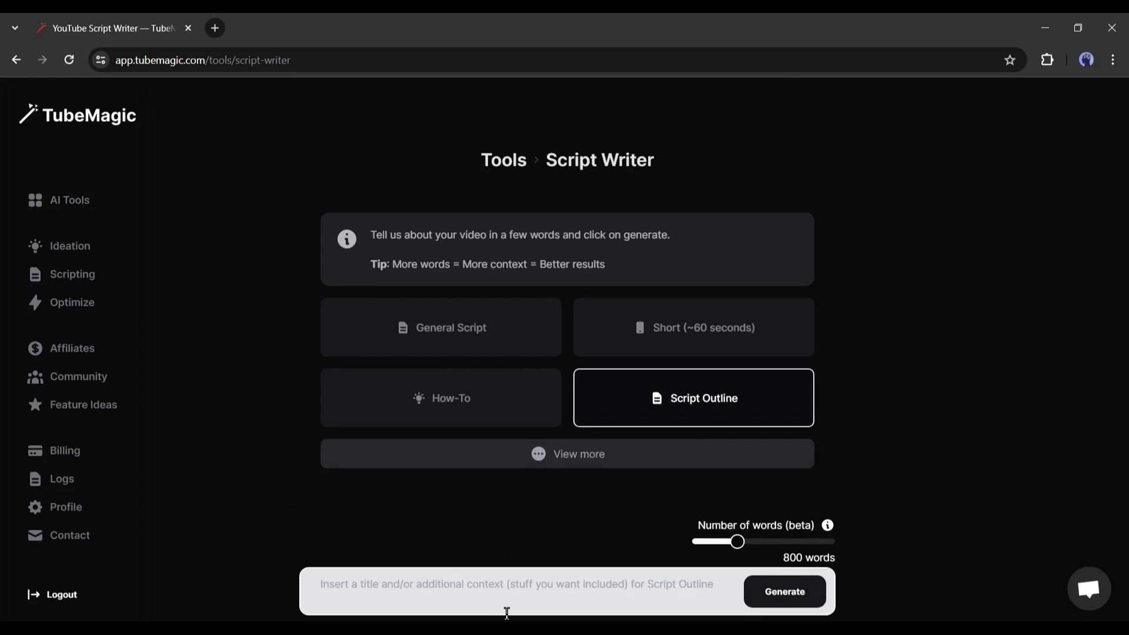
pyautogui.write('I want to make a video on an AI tool that is an expert in YouTube automation. That means it has the options to generate  Video Ideas, Title Ideas, Video Research Tools, AI Script Writer, Script Templates, Outline Script Writer, YouTube Shorts Script Writer, List Video Script Writer, Warp Upload Optimizer, Title Generator, Description Generator, Tag Generator and Community Tab Writer.')
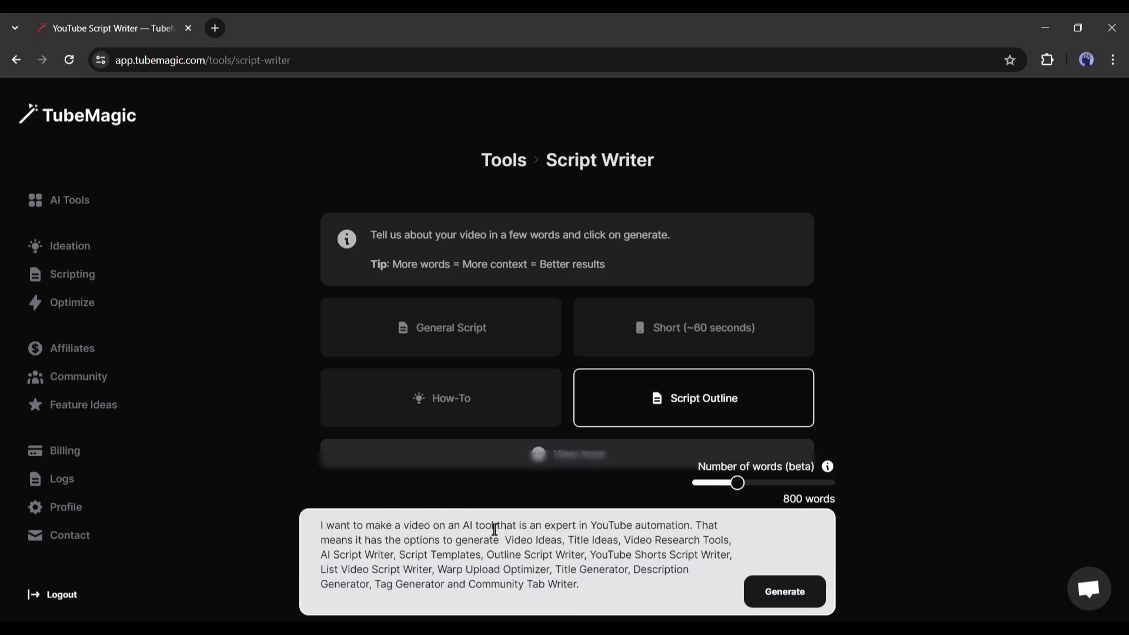
pyautogui.write('called Tube Magic')
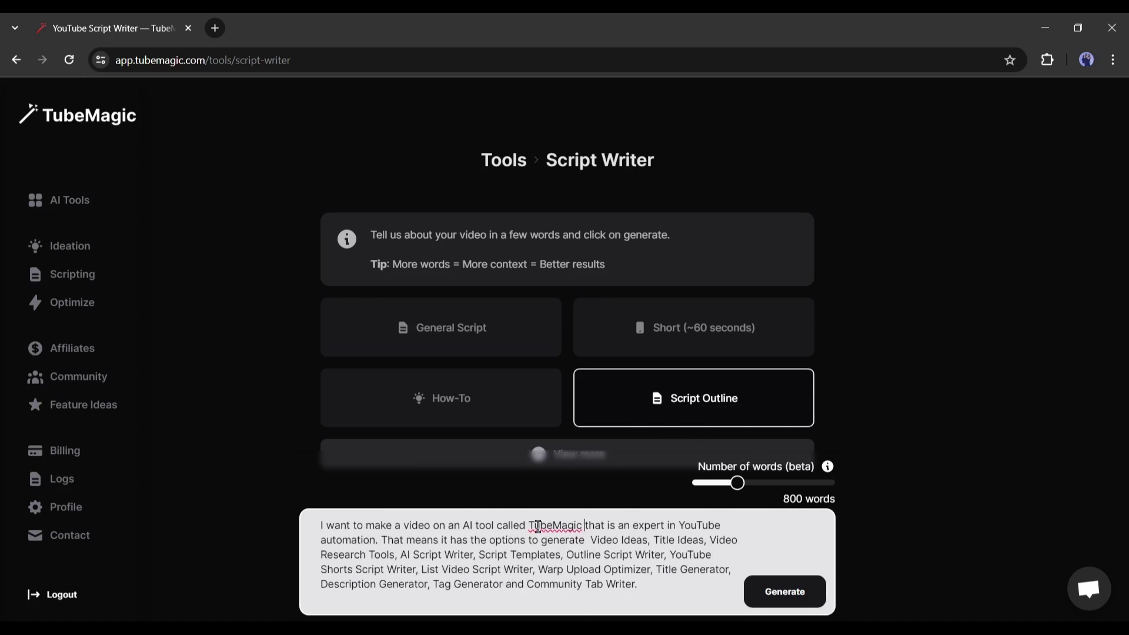
pyautogui.moveTo(355, 554)
pyautogui.mouseDown()
pyautogui.moveTo(660, 554)
pyautogui.moveTo(404, 569)
pyautogui.moveTo(502, 570)
pyautogui.mouseUp()
pyautogui.press('BackSpace')
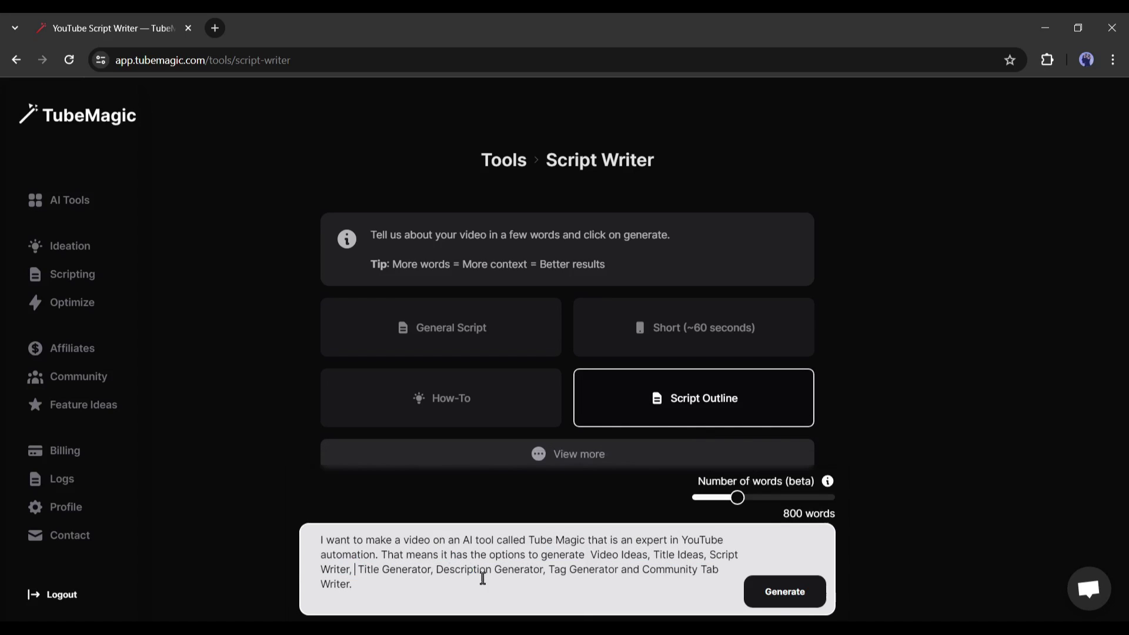
pyautogui.click(408, 589)
pyautogui.click(776, 599)
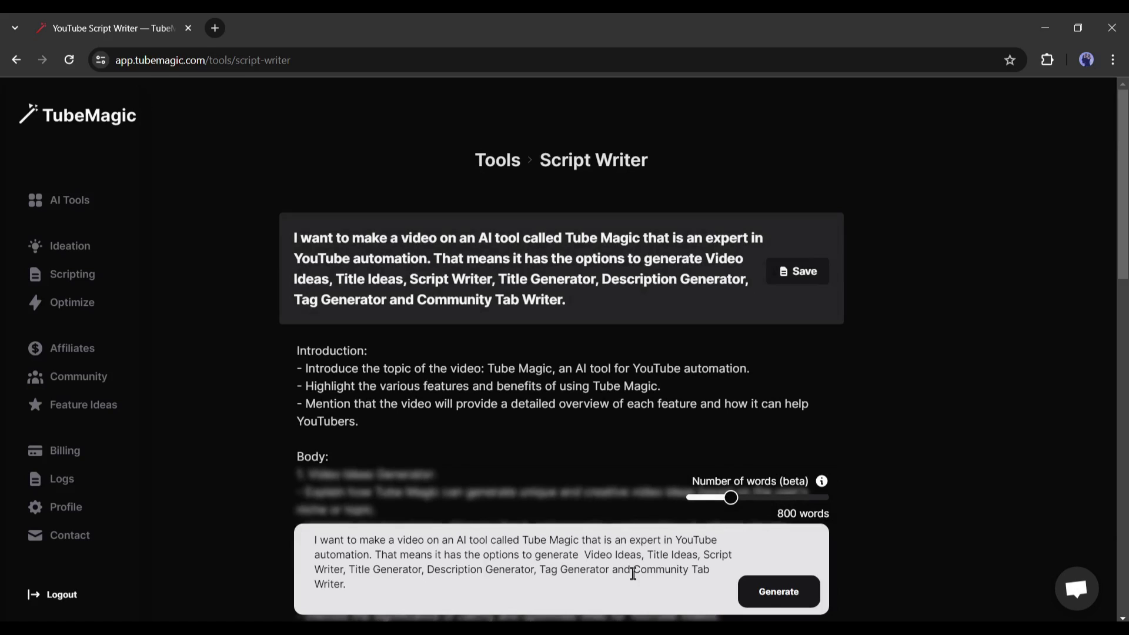
pyautogui.scroll(-2, 481, 264)
pyautogui.moveTo(302, 220); pyautogui.dragTo(535, 245)
pyautogui.moveTo(302, 244); pyautogui.dragTo(386, 245)
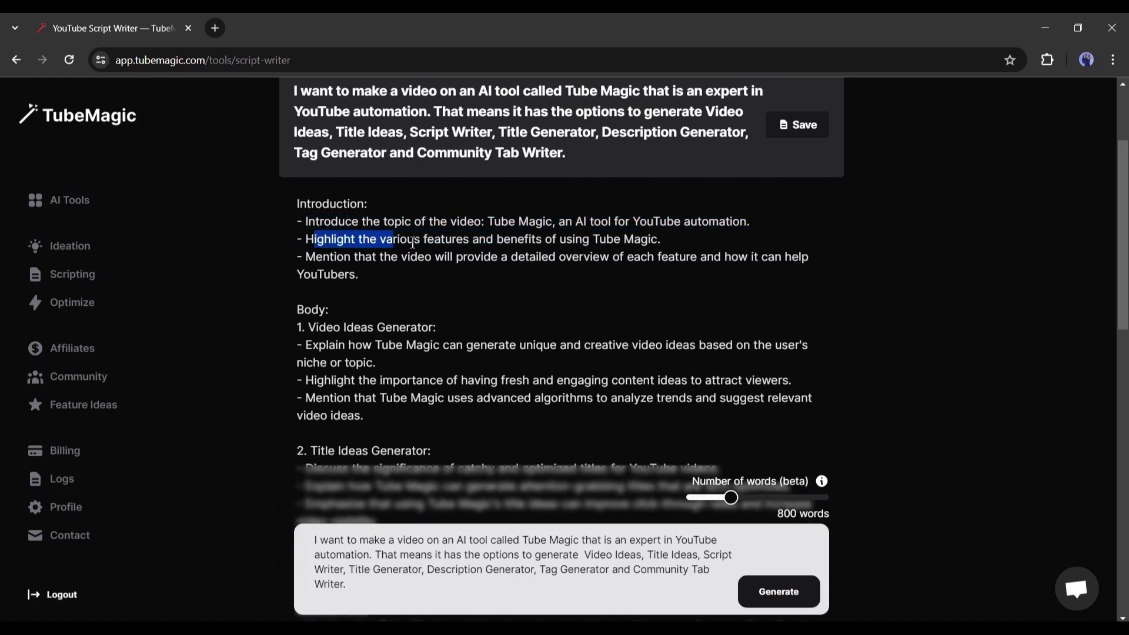
pyautogui.scroll(-1, 386, 244)
pyautogui.moveTo(385, 165); pyautogui.dragTo(660, 165)
pyautogui.moveTo(306, 270); pyautogui.dragTo(711, 274)
pyautogui.moveTo(323, 306); pyautogui.dragTo(658, 306)
pyautogui.click(658, 306)
pyautogui.scroll(-2, 658, 306)
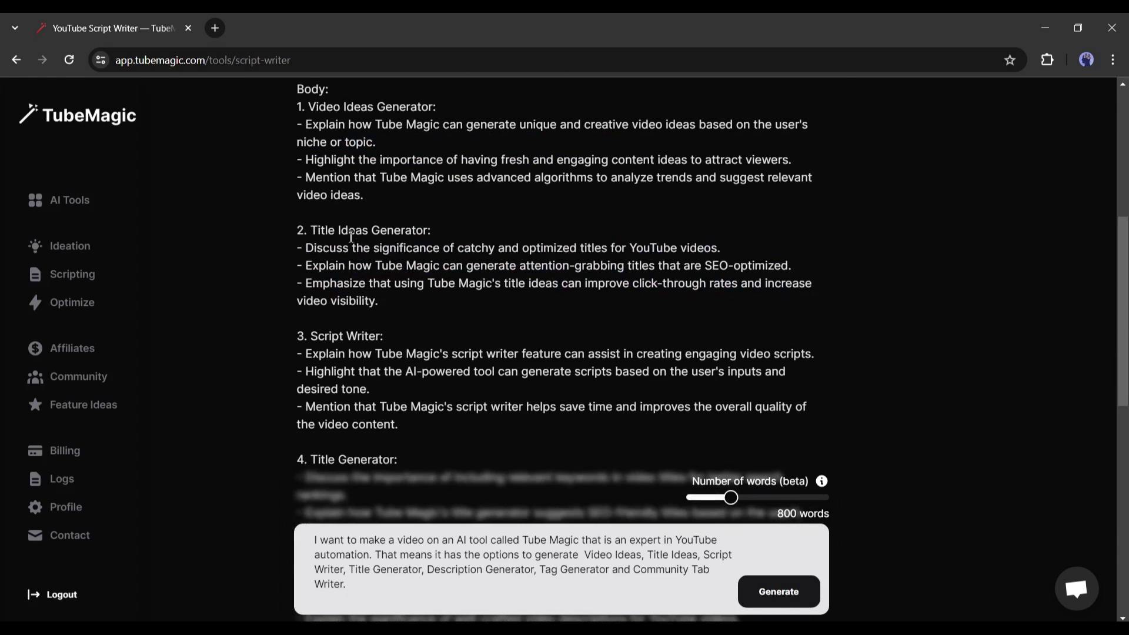
pyautogui.moveTo(296, 224); pyautogui.dragTo(329, 224)
pyautogui.scroll(-1, 328, 224)
pyautogui.moveTo(297, 262); pyautogui.dragTo(384, 262)
pyautogui.moveTo(296, 386); pyautogui.dragTo(398, 386)
pyautogui.scroll(-2, 397, 386)
pyautogui.scroll(-3, 397, 386)
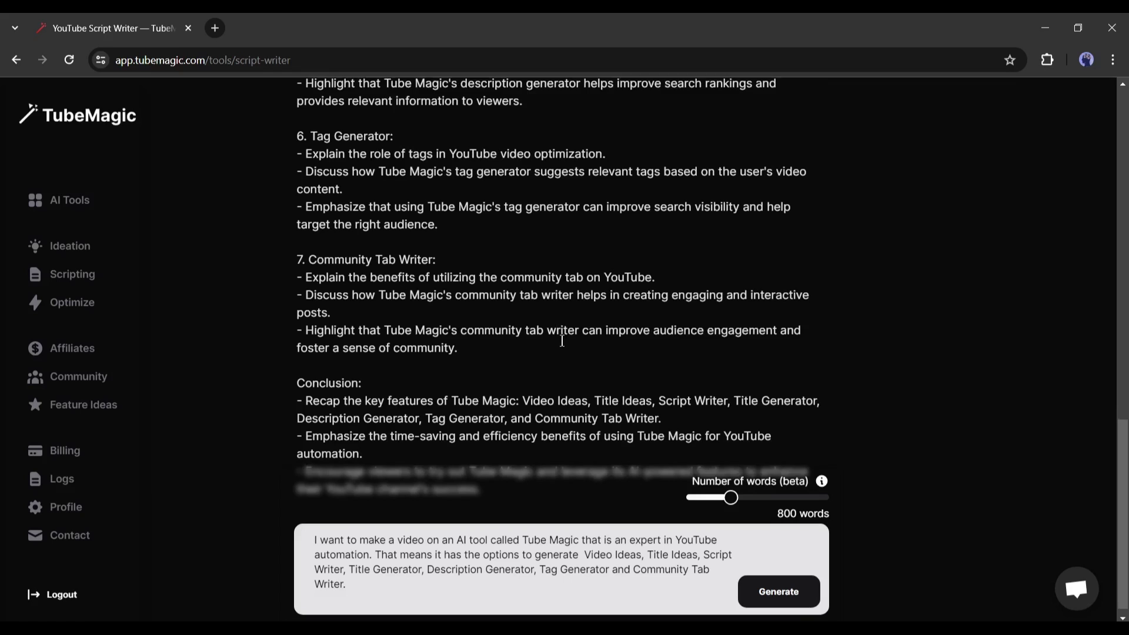
pyautogui.scroll(3, 431, 393)
pyautogui.scroll(8, 431, 393)
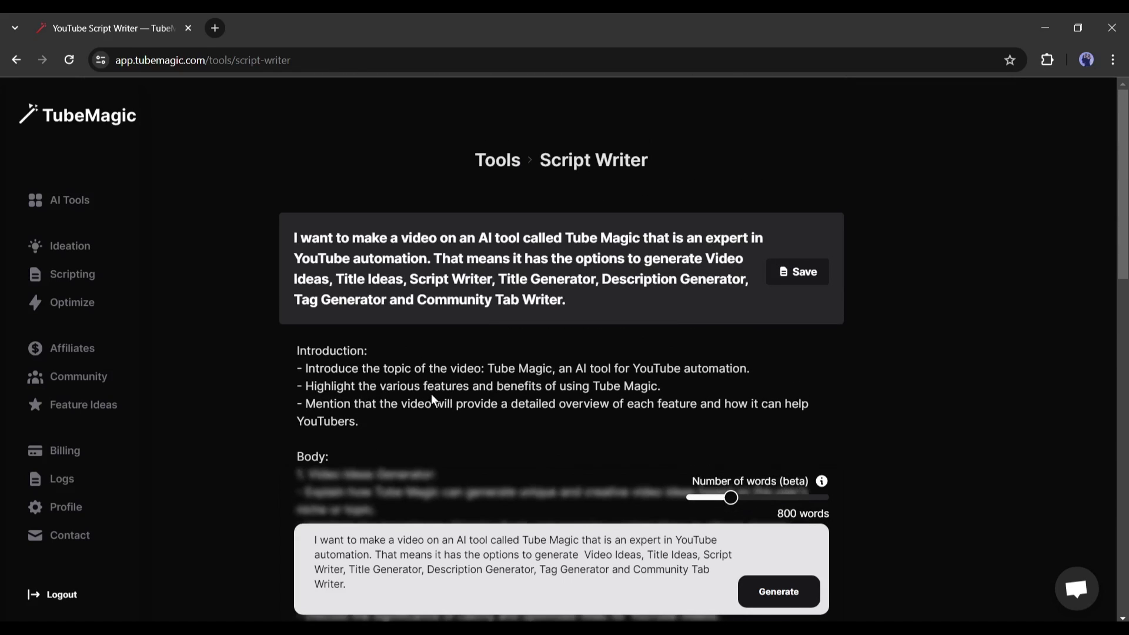
pyautogui.scroll(-2, 407, 418)
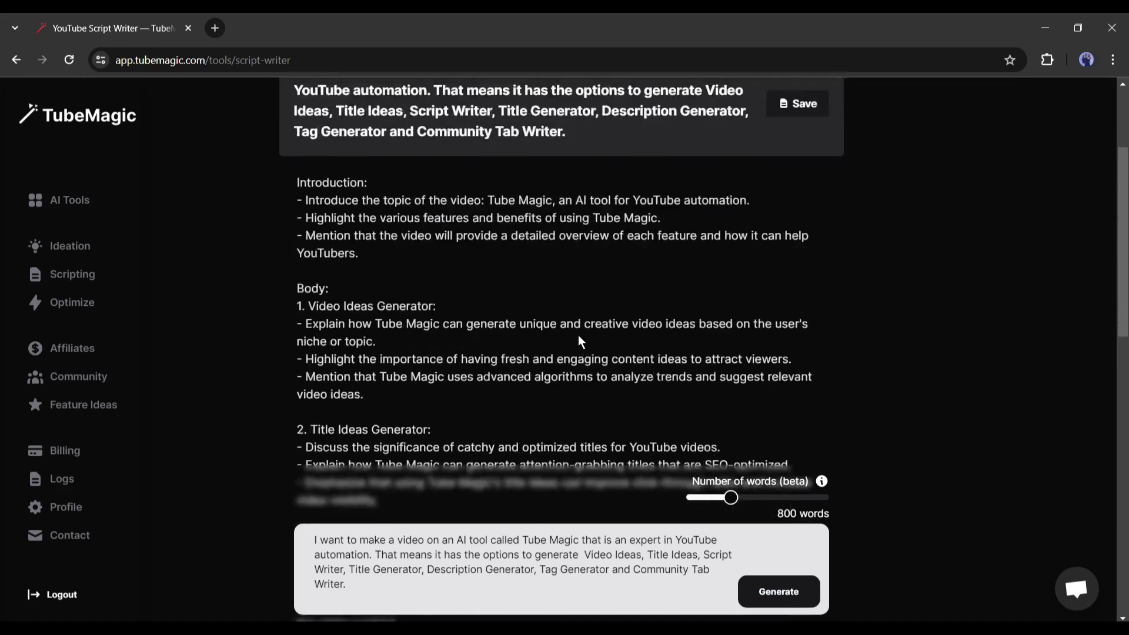
pyautogui.scroll(-5, 517, 341)
pyautogui.scroll(-5, 518, 341)
pyautogui.scroll(10, 369, 159)
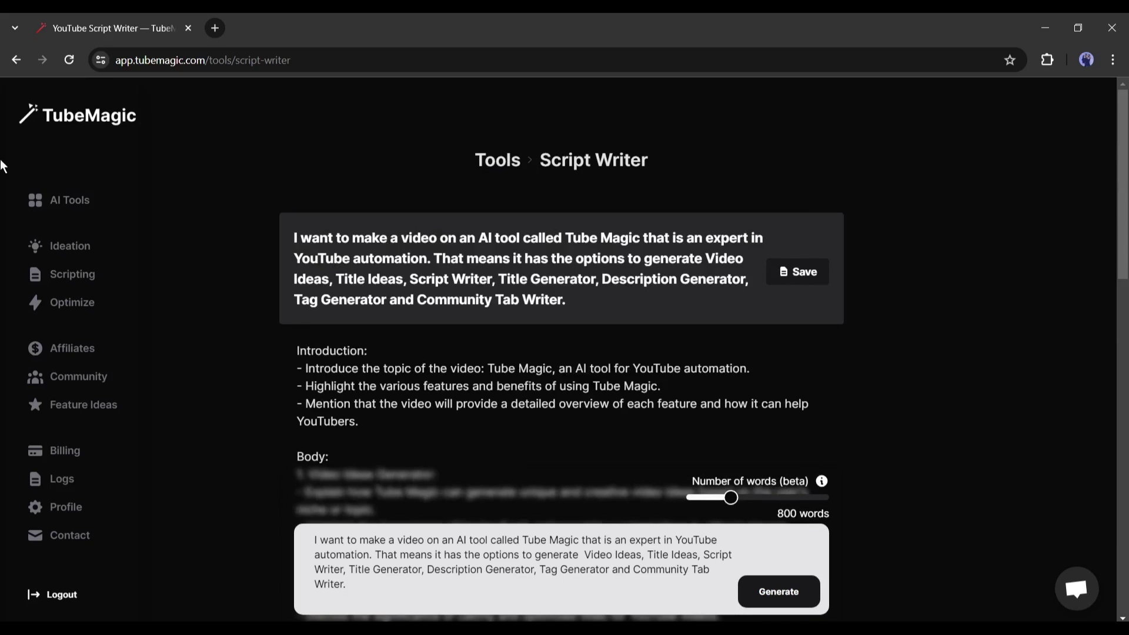
# - Return to AI Tools and open the Video Titles tool under Upload & Optimize
pyautogui.click(75, 208)
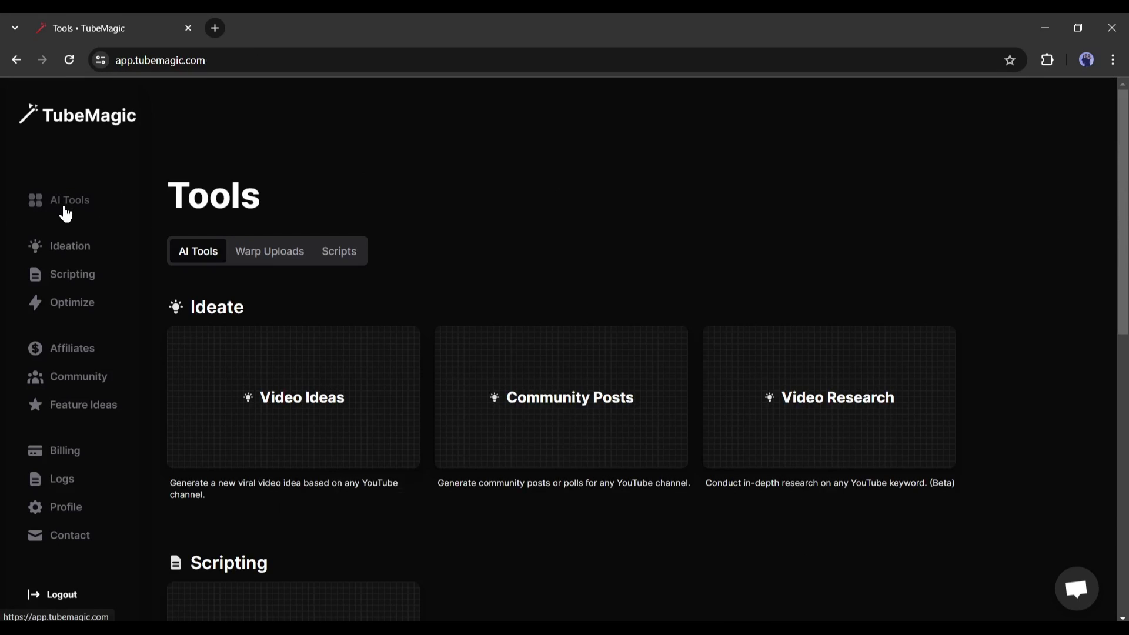
pyautogui.scroll(-3, 568, 449)
pyautogui.scroll(-2, 566, 449)
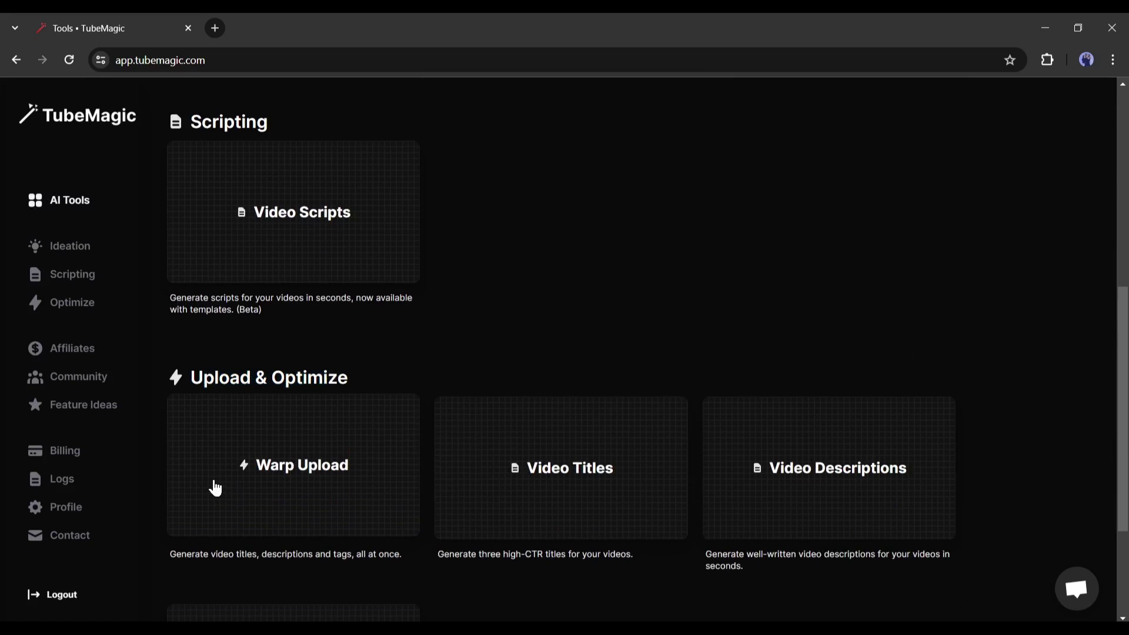
pyautogui.scroll(-2, 215, 487)
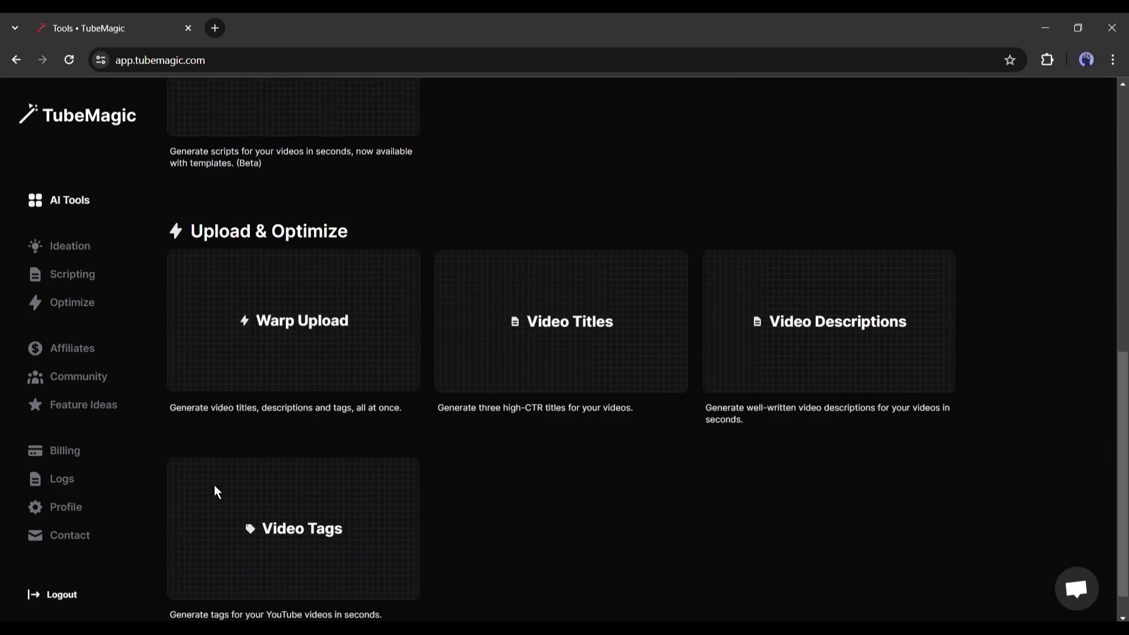
pyautogui.scroll(-1, 216, 492)
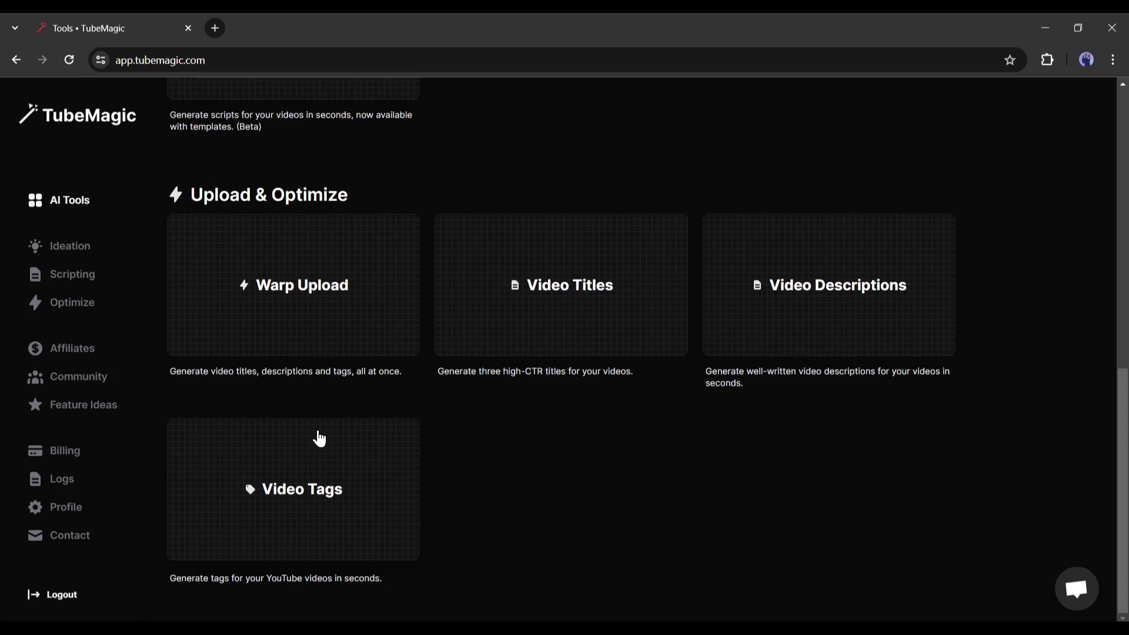
pyautogui.click(563, 304)
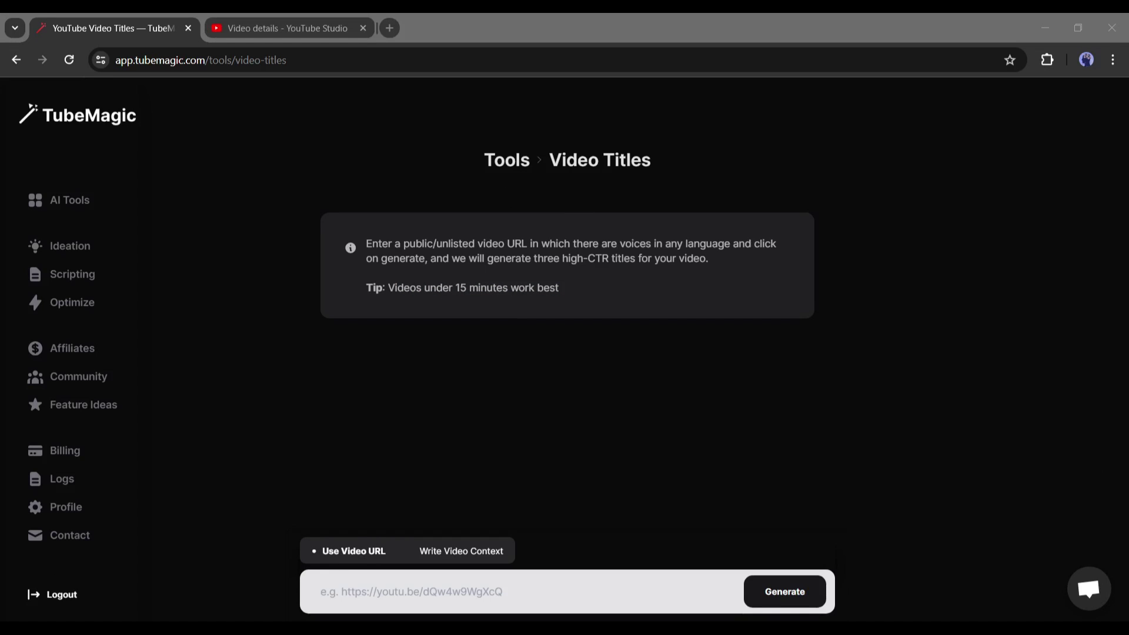
# - Copy the snack video's link from YouTube Studio
pyautogui.click(401, 81)
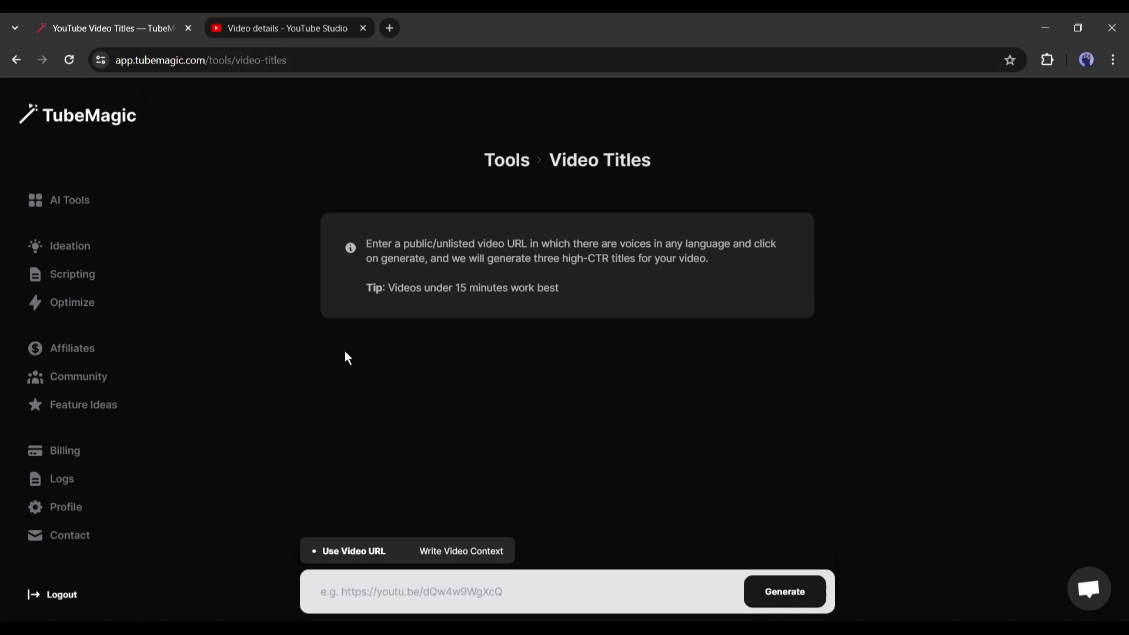
pyautogui.click(273, 14)
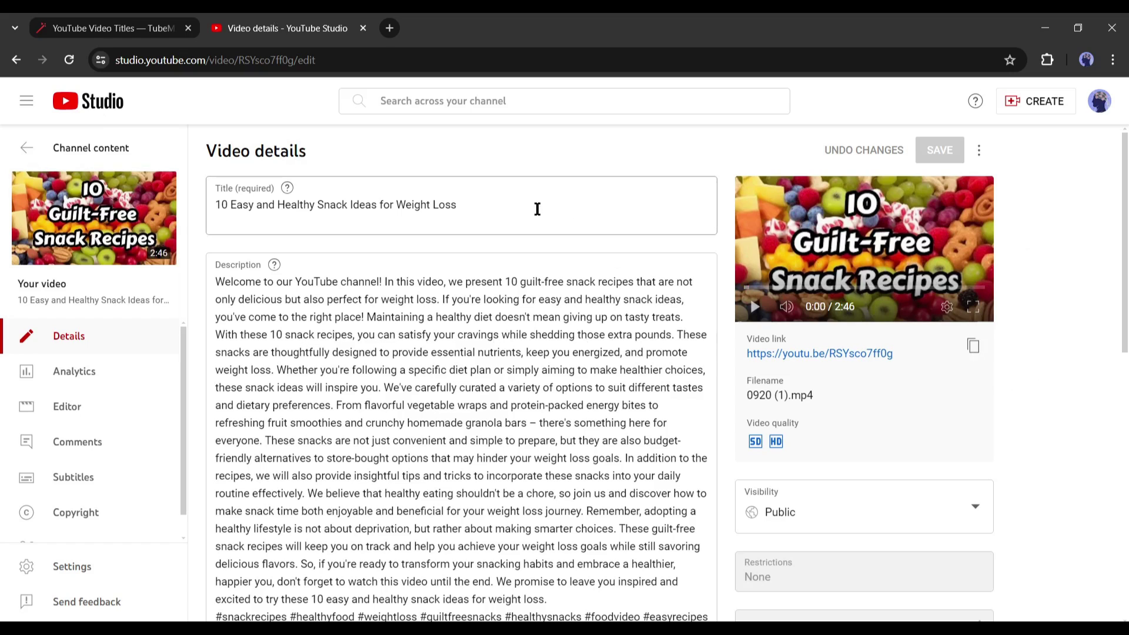
pyautogui.click(978, 344)
pyautogui.click(172, 26)
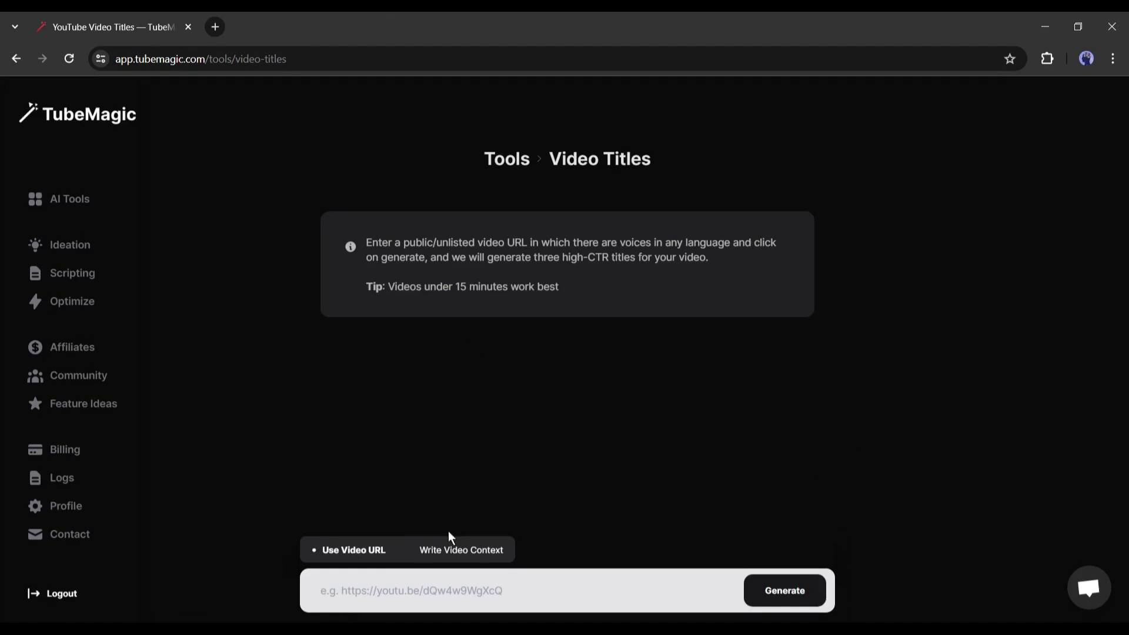
# - Generate three title variations using the Use Video URL option
pyautogui.click(494, 547)
pyautogui.click(326, 588)
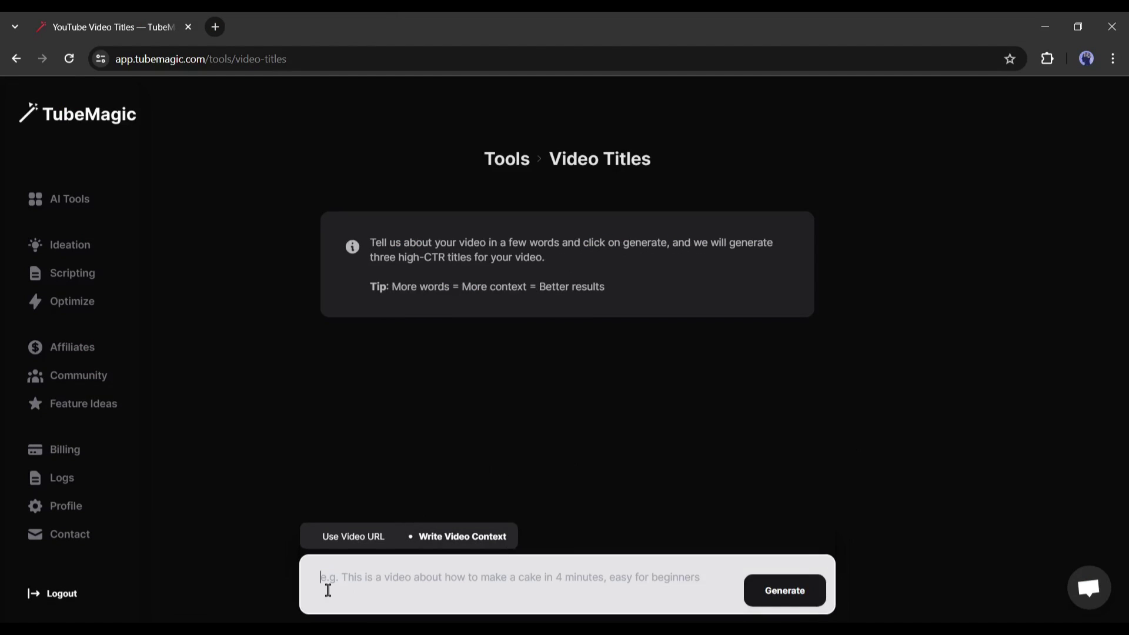
pyautogui.write('10')
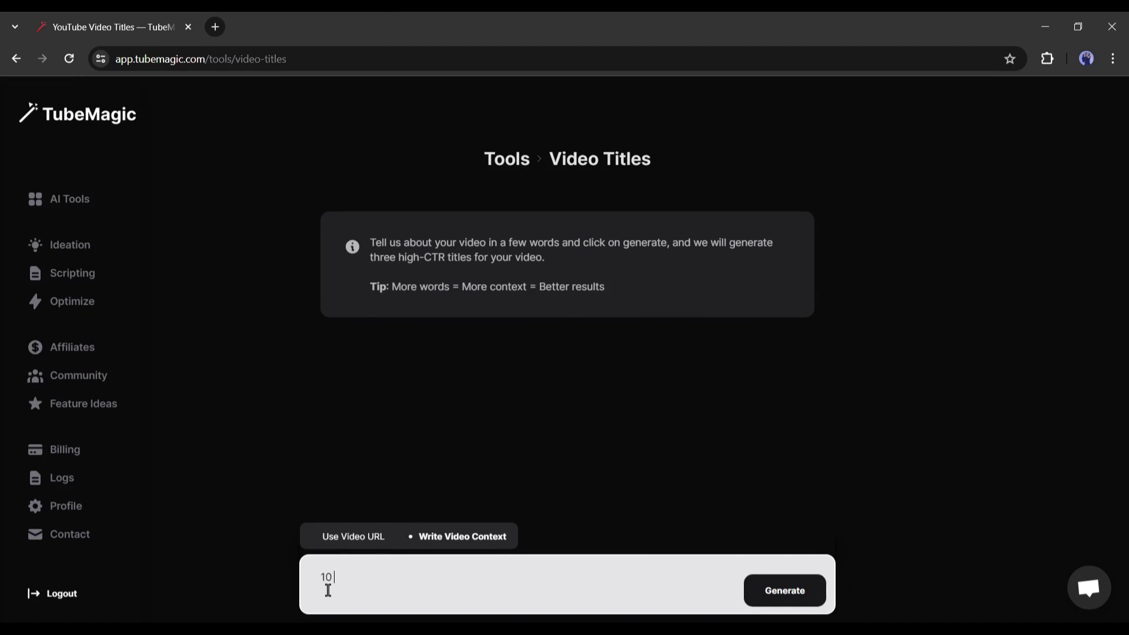
pyautogui.click(354, 538)
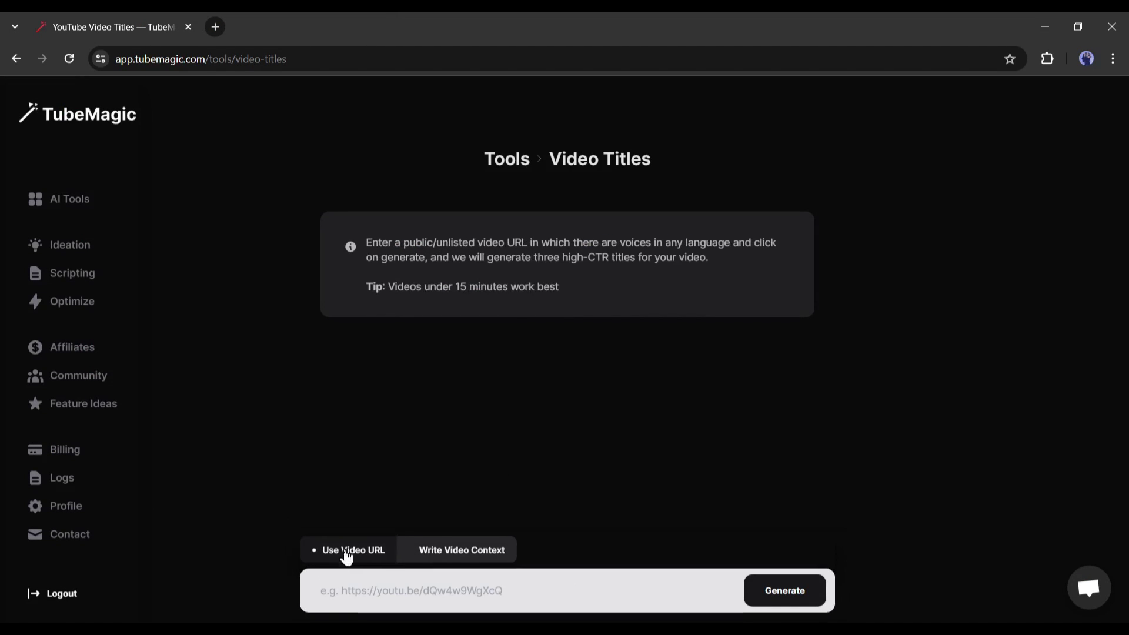
pyautogui.click(784, 602)
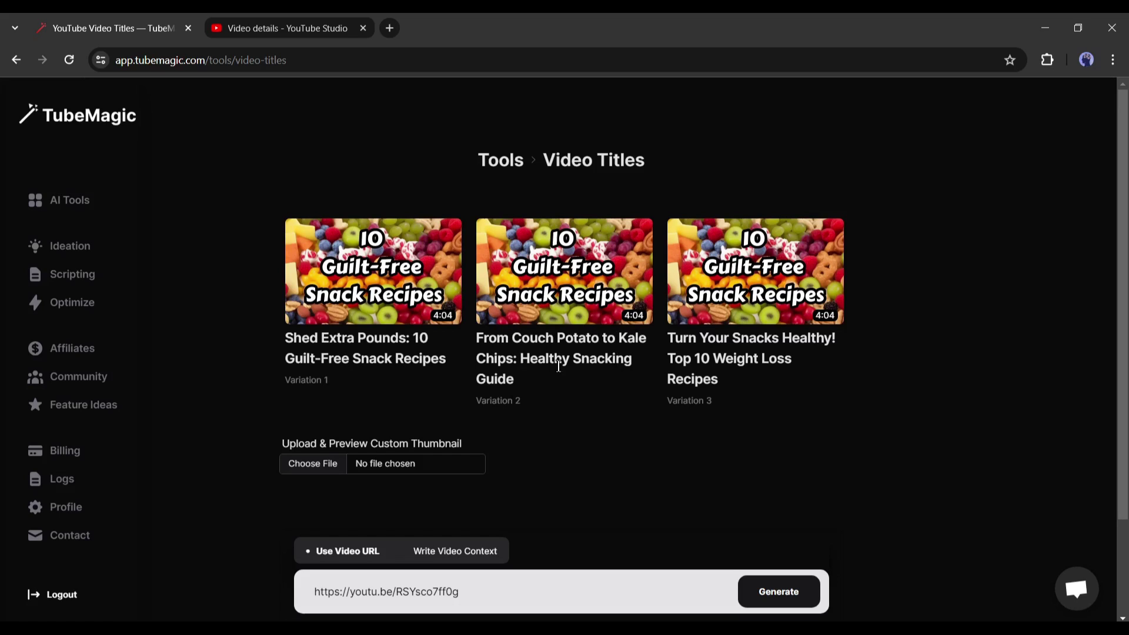
# - Highlight parts of the third generated title, including the word 'Recipes'
pyautogui.moveTo(670, 343); pyautogui.dragTo(818, 340)
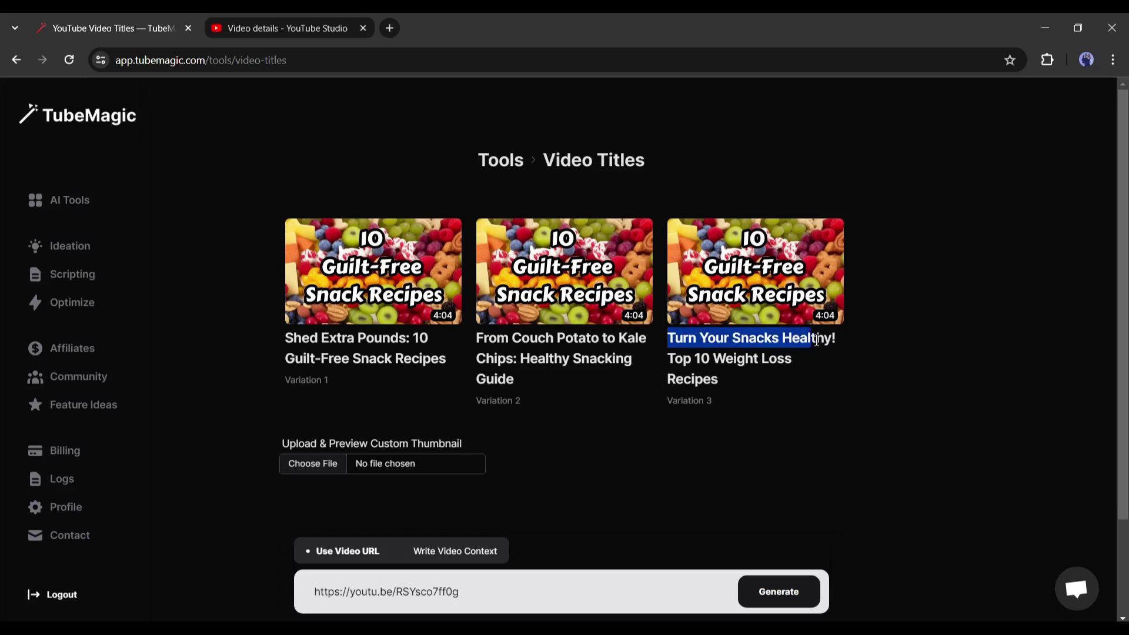
pyautogui.moveTo(672, 362); pyautogui.dragTo(805, 364)
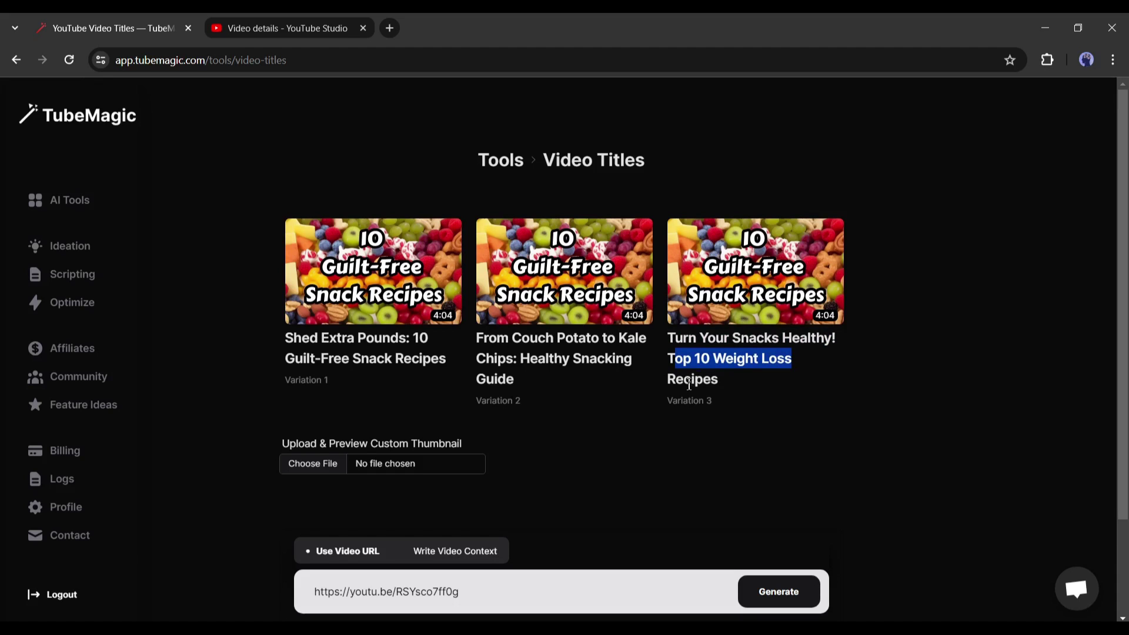
pyautogui.doubleClick(688, 385)
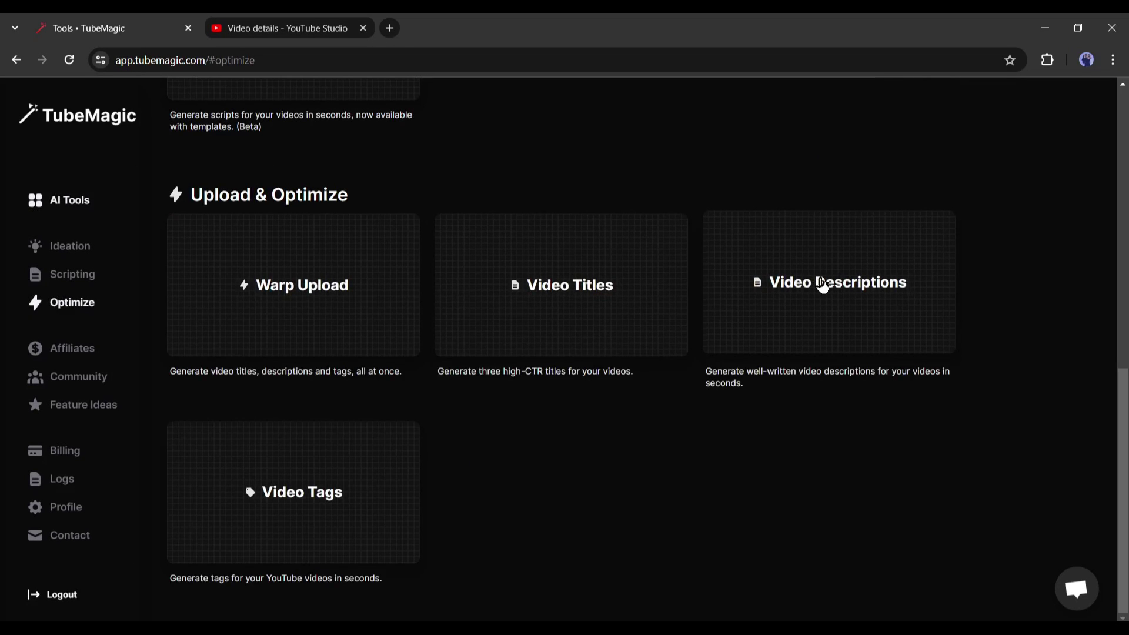
# - In Video Descriptions, generate a description from written context about '10 Easy and Healthy Snack Ideas for Weight Loss'
pyautogui.moveTo(793, 339)
pyautogui.mouseDown()
pyautogui.moveTo(835, 368)
pyautogui.moveTo(910, 371)
pyautogui.mouseUp()
pyautogui.click(909, 371)
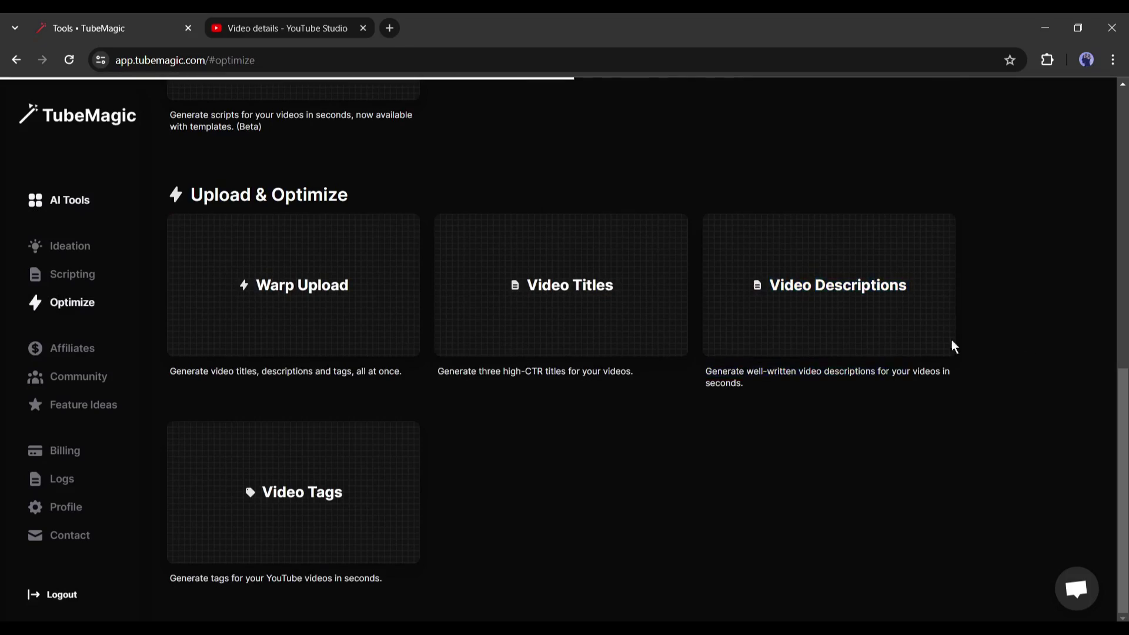
pyautogui.scroll(-2, 196, 349)
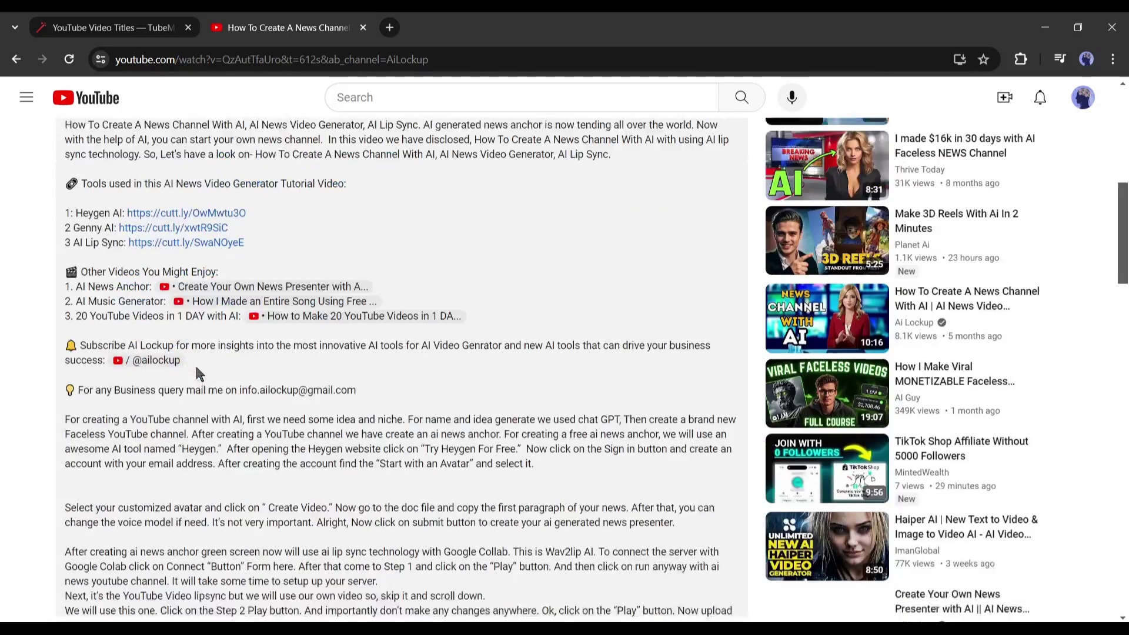
pyautogui.scroll(-2, 203, 357)
pyautogui.scroll(-1, 217, 365)
pyautogui.scroll(-2, 297, 373)
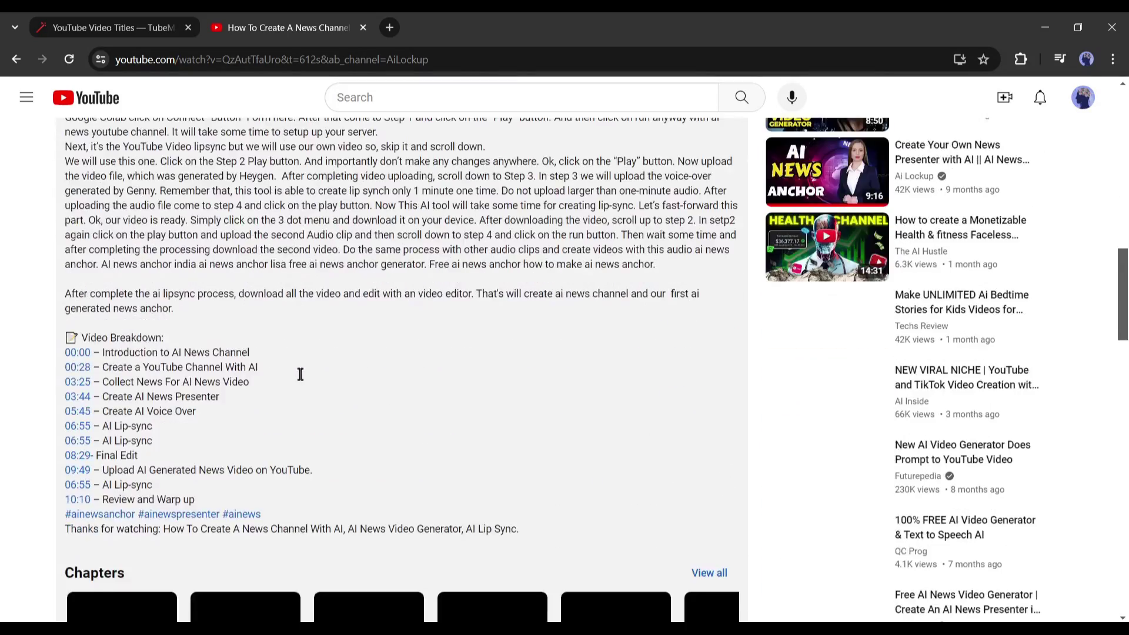
pyautogui.scroll(1, 303, 382)
pyautogui.scroll(2, 302, 381)
pyautogui.scroll(2, 303, 378)
pyautogui.scroll(3, 303, 378)
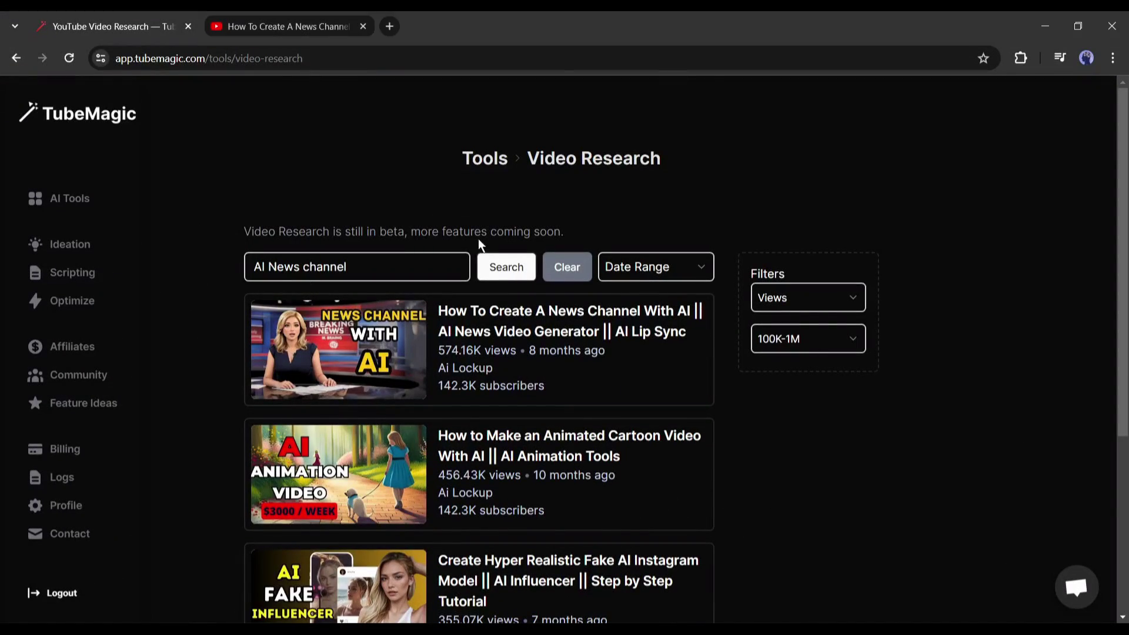
pyautogui.scroll(-3, 712, 338)
pyautogui.scroll(-1, 717, 344)
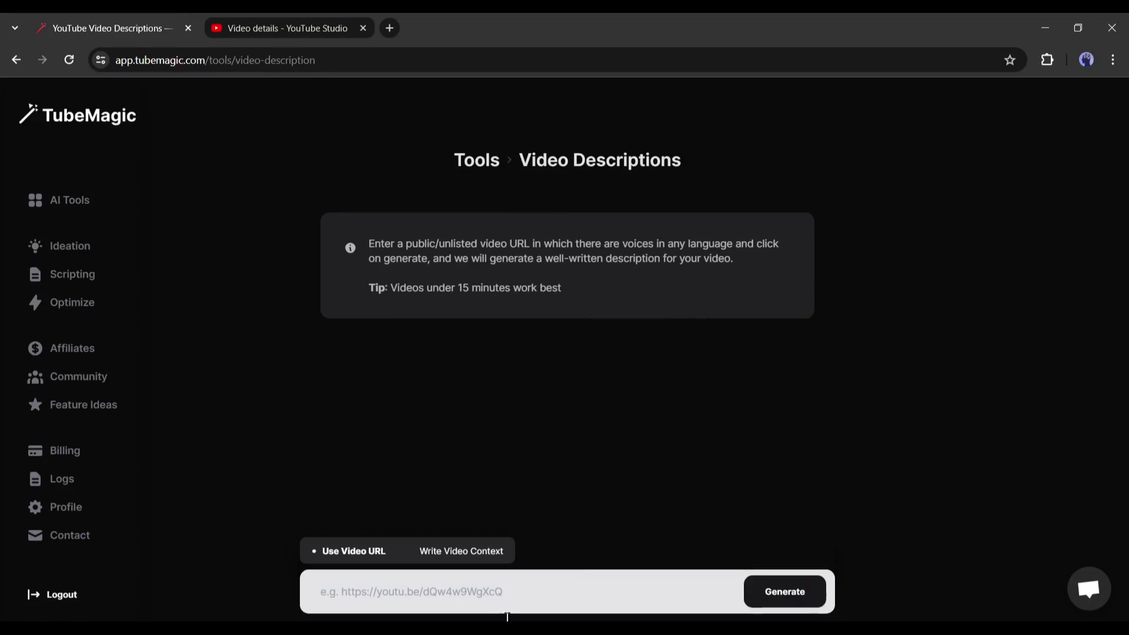
pyautogui.click(344, 554)
pyautogui.click(488, 555)
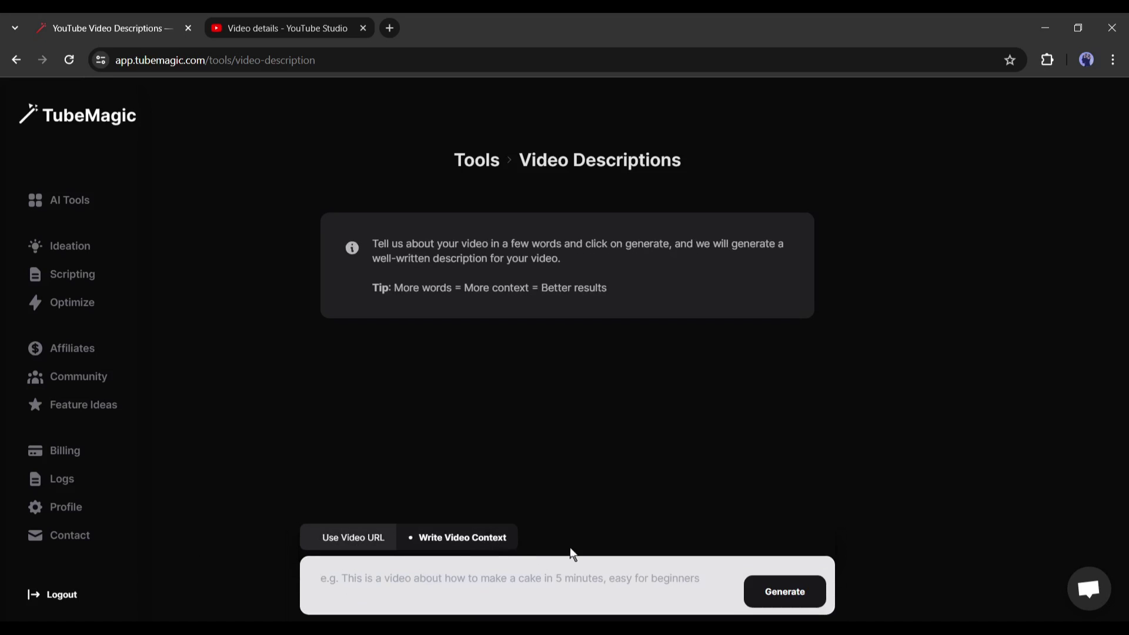
pyautogui.click(375, 583)
pyautogui.write('T')
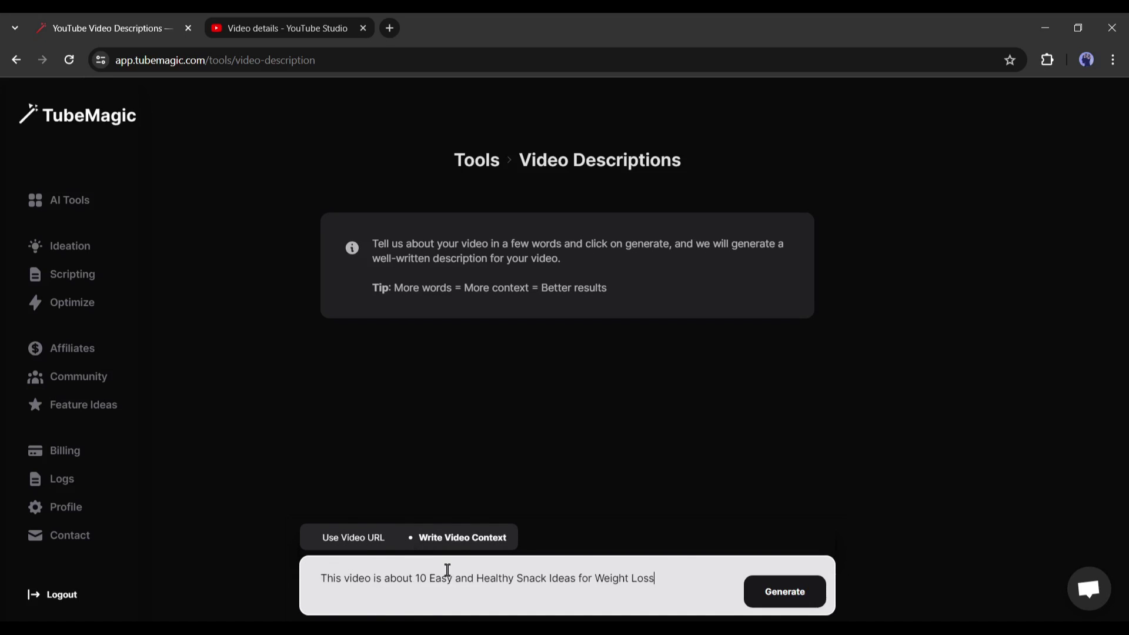
pyautogui.click(775, 587)
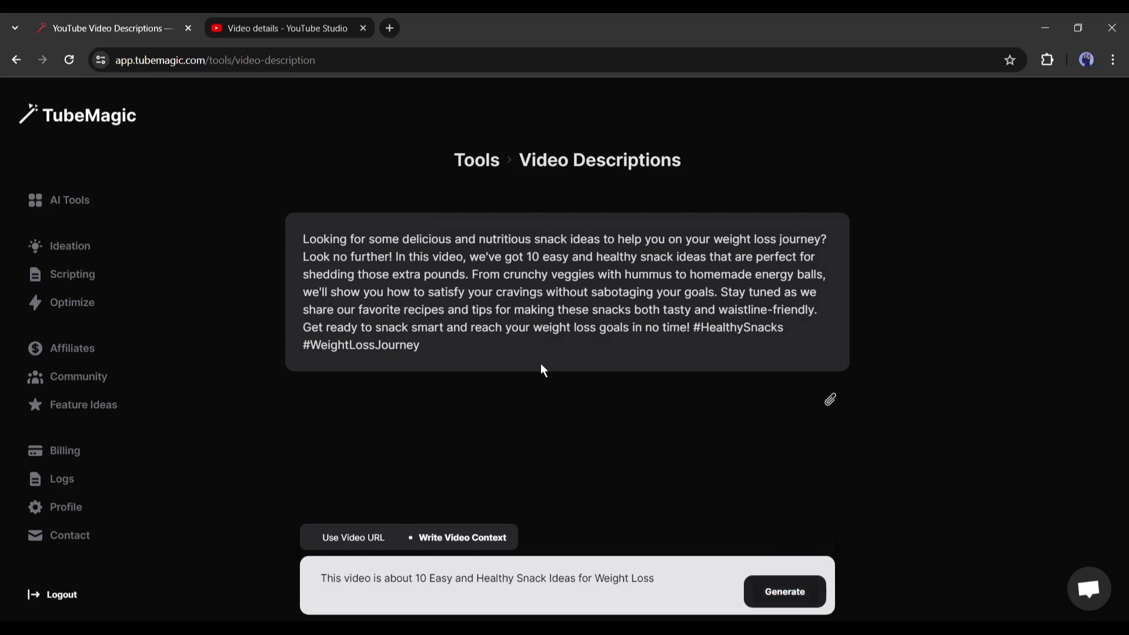
# - Switch to Use Video URL and copy the video's link from YouTube Studio
pyautogui.click(348, 538)
pyautogui.click(318, 13)
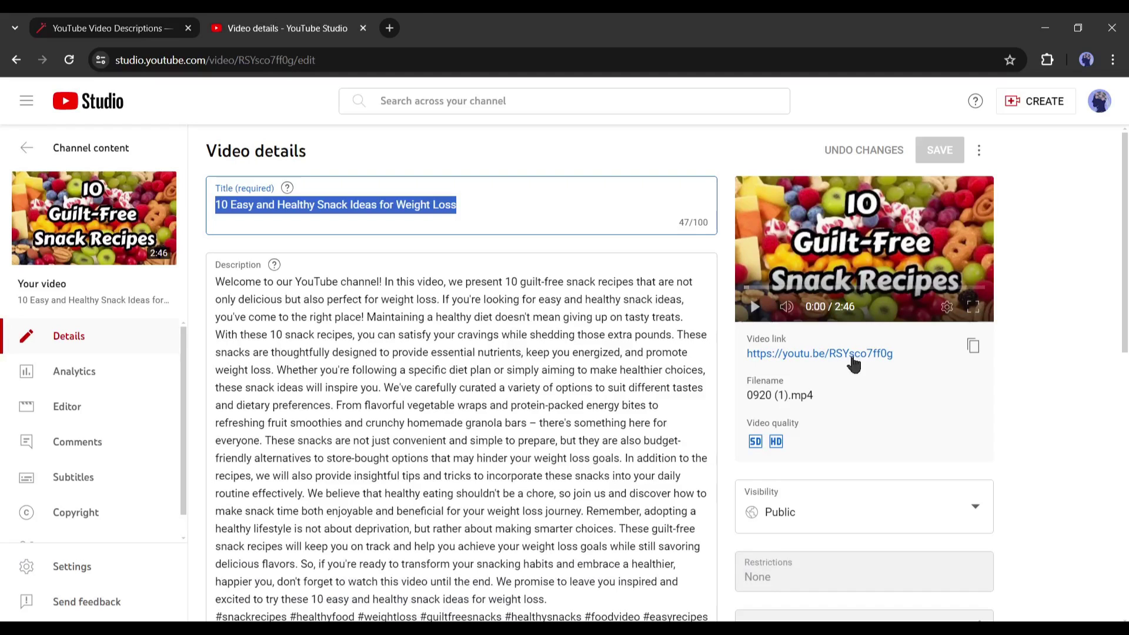
pyautogui.click(972, 346)
pyautogui.click(148, 18)
# - Paste the link, generate a longer description, and copy it to the clipboard
pyautogui.click(376, 592)
pyautogui.hotkey('ctrl', 'v')
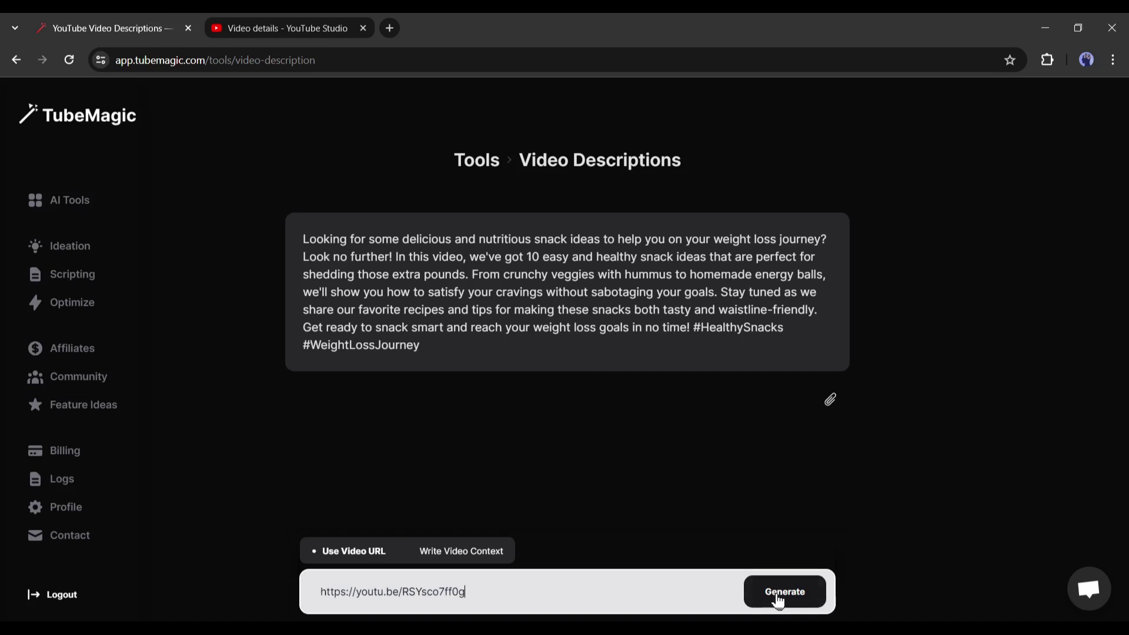
pyautogui.click(772, 594)
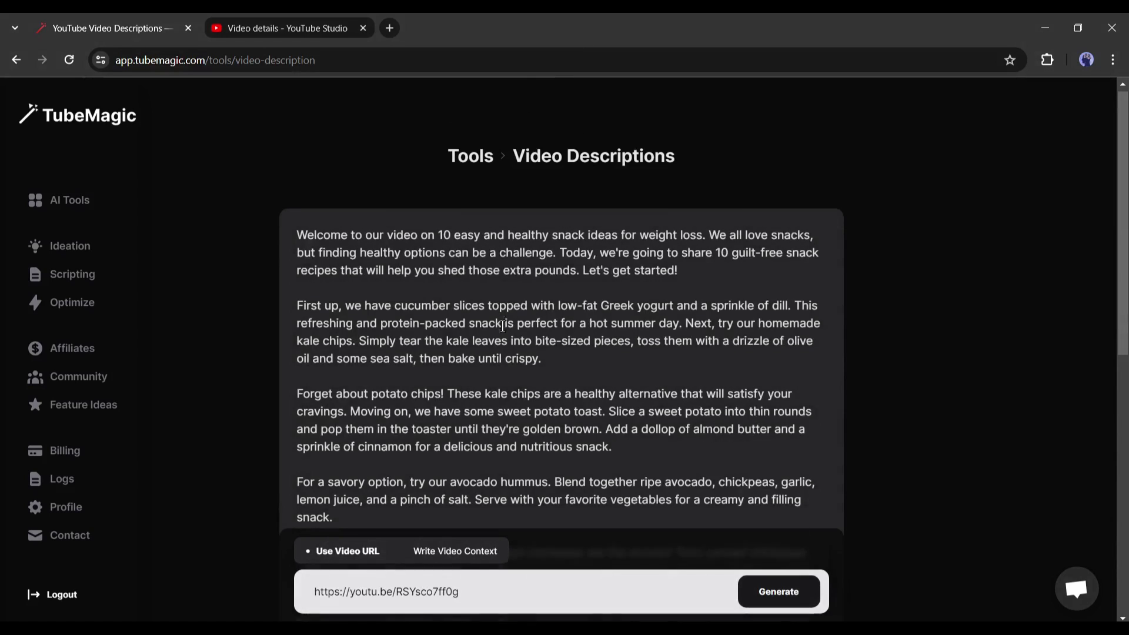
pyautogui.scroll(-4, 505, 327)
pyautogui.scroll(-3, 502, 325)
pyautogui.scroll(3, 585, 347)
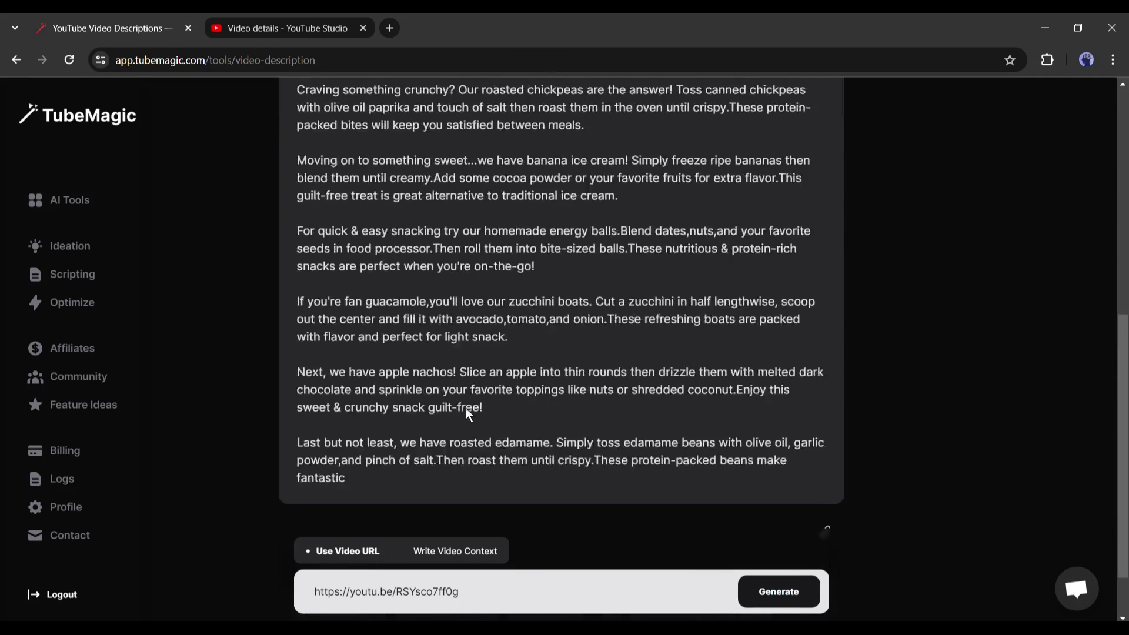
pyautogui.scroll(-3, 818, 354)
pyautogui.click(822, 459)
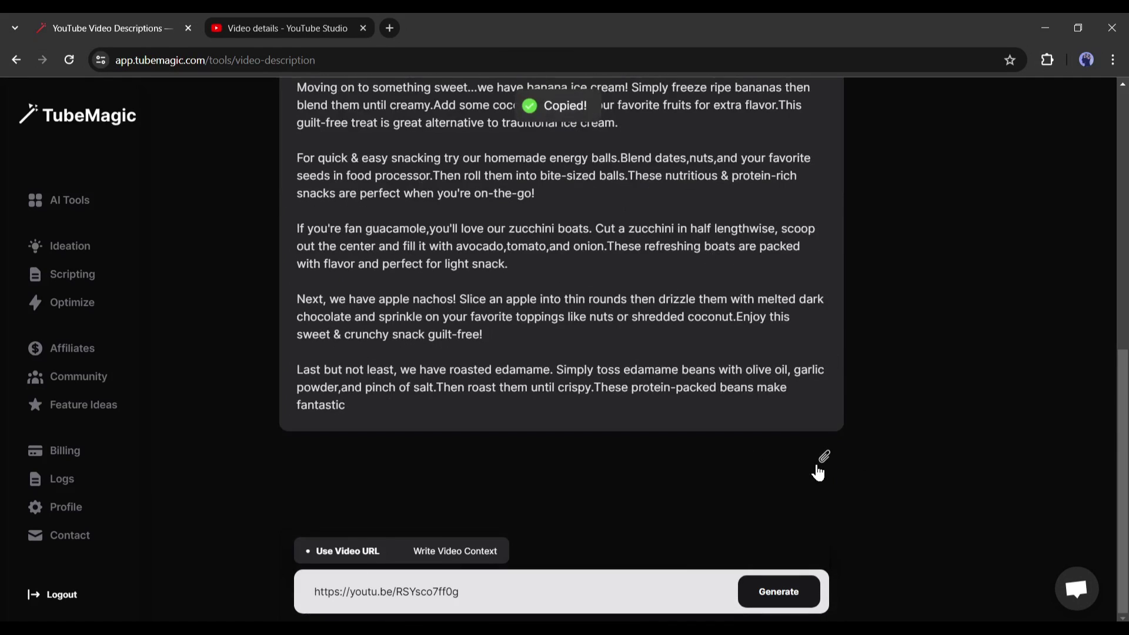
pyautogui.scroll(6, 299, 407)
pyautogui.scroll(2, 301, 408)
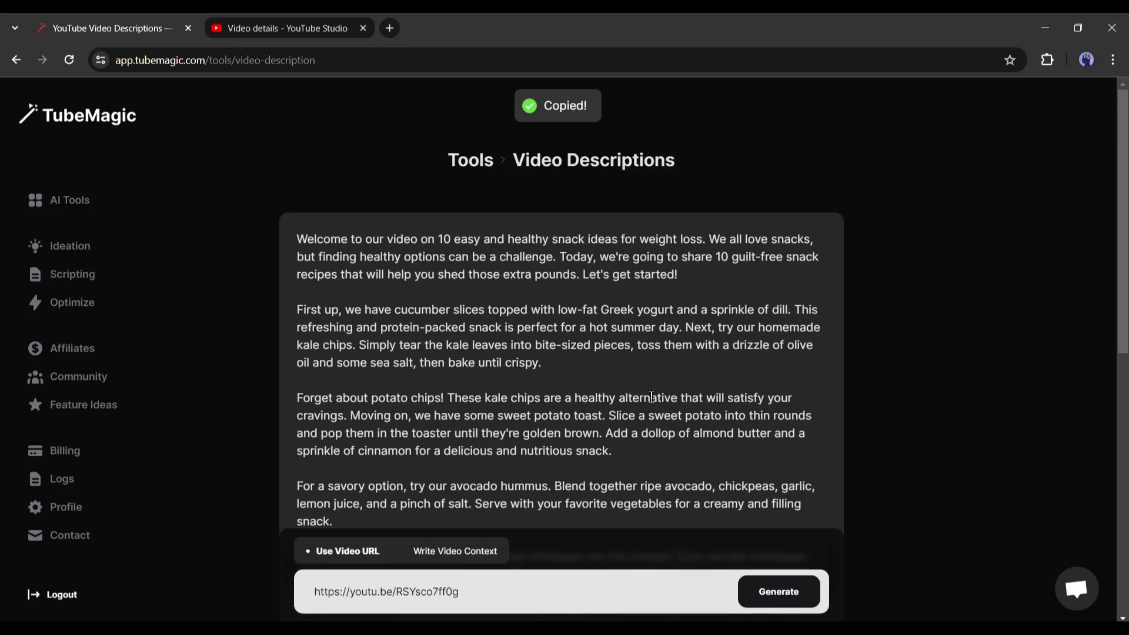
pyautogui.scroll(-4, 652, 398)
pyautogui.scroll(-3, 653, 398)
pyautogui.scroll(8, 678, 189)
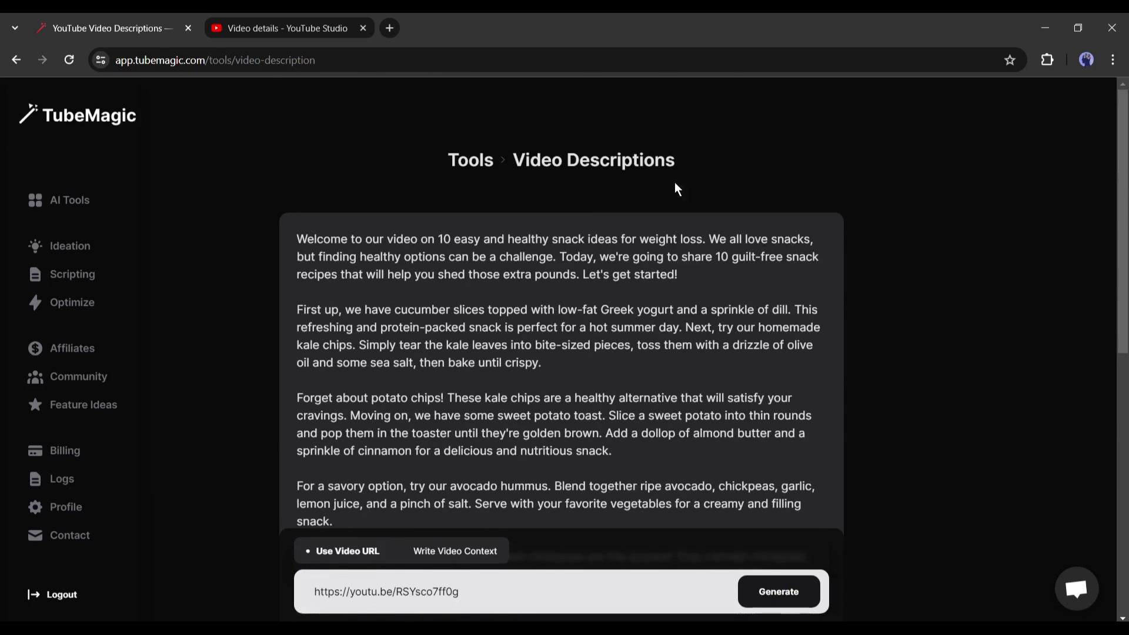
pyautogui.click(74, 200)
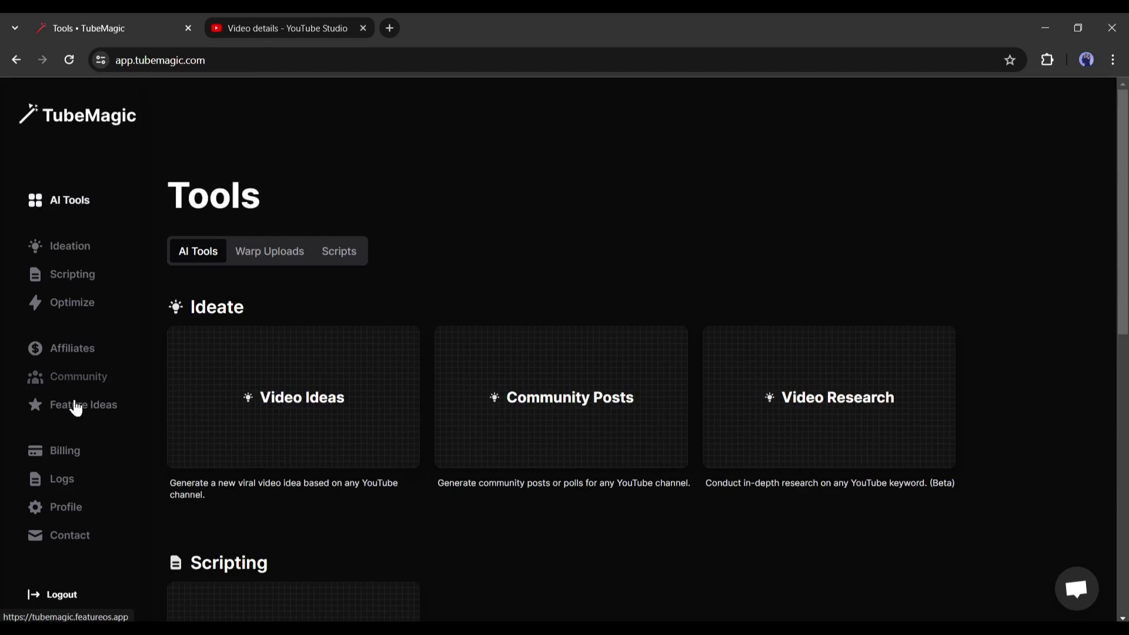
# - Open Video Tags and copy the snack video's link from YouTube Studio
pyautogui.click(78, 311)
pyautogui.click(318, 503)
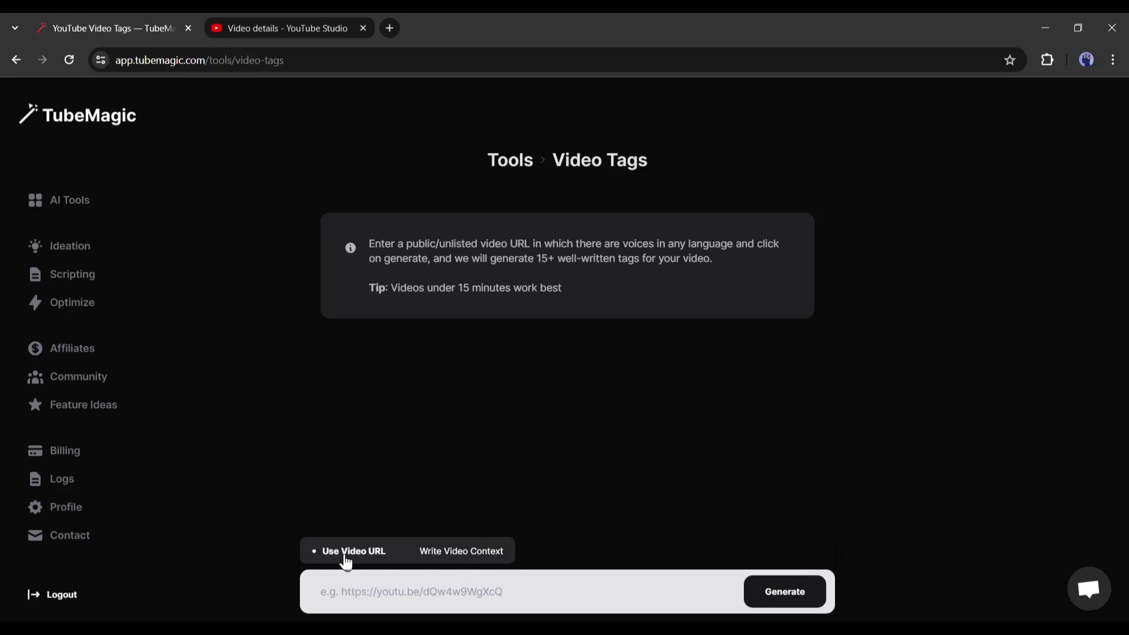
pyautogui.click(257, 14)
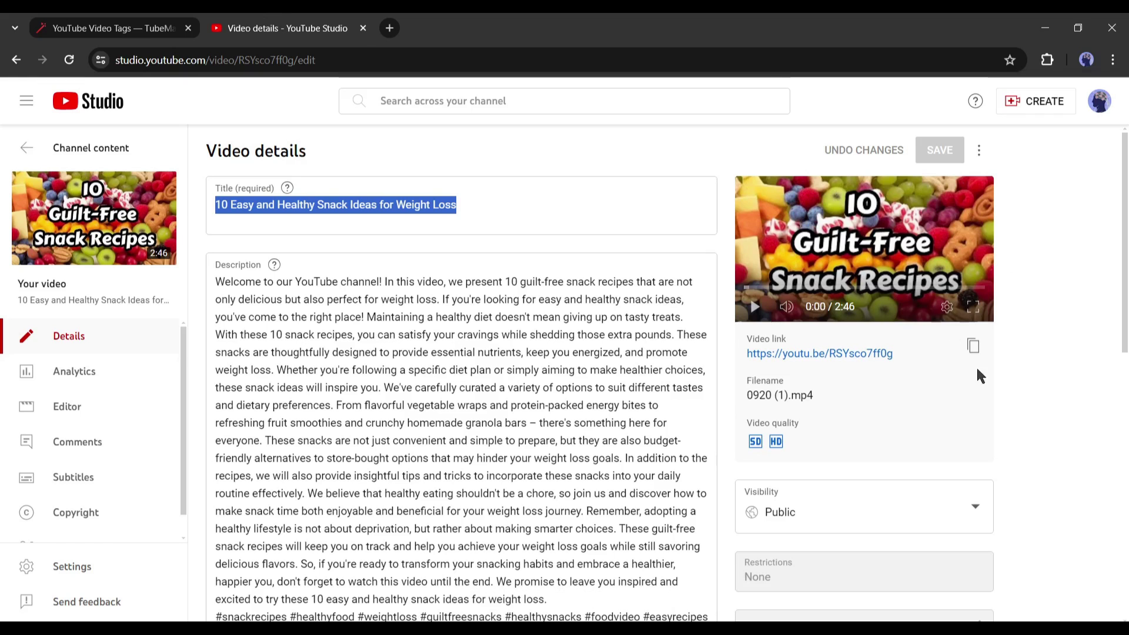
pyautogui.click(973, 346)
pyautogui.click(89, 27)
# - Generate tags for the snack video from its link
pyautogui.click(331, 587)
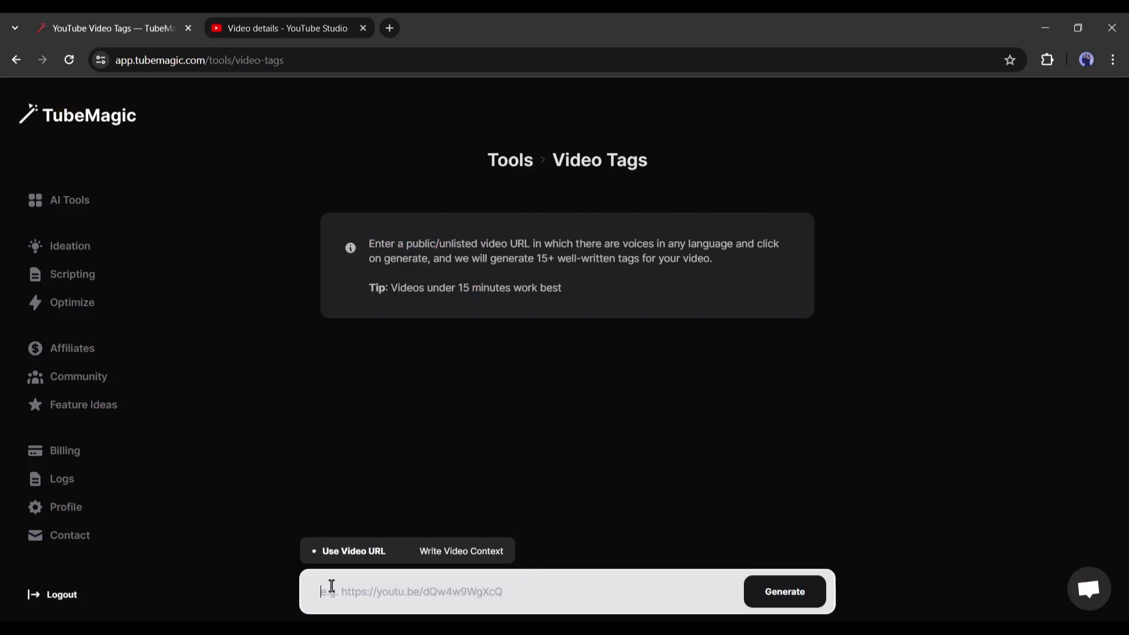
pyautogui.click(799, 593)
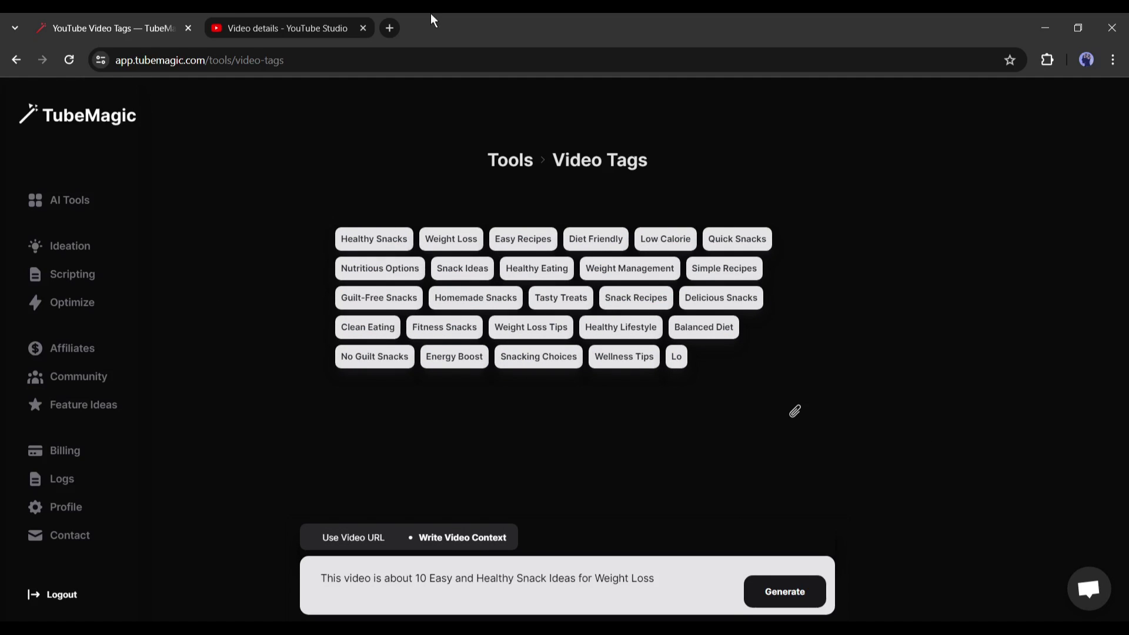
pyautogui.click(75, 305)
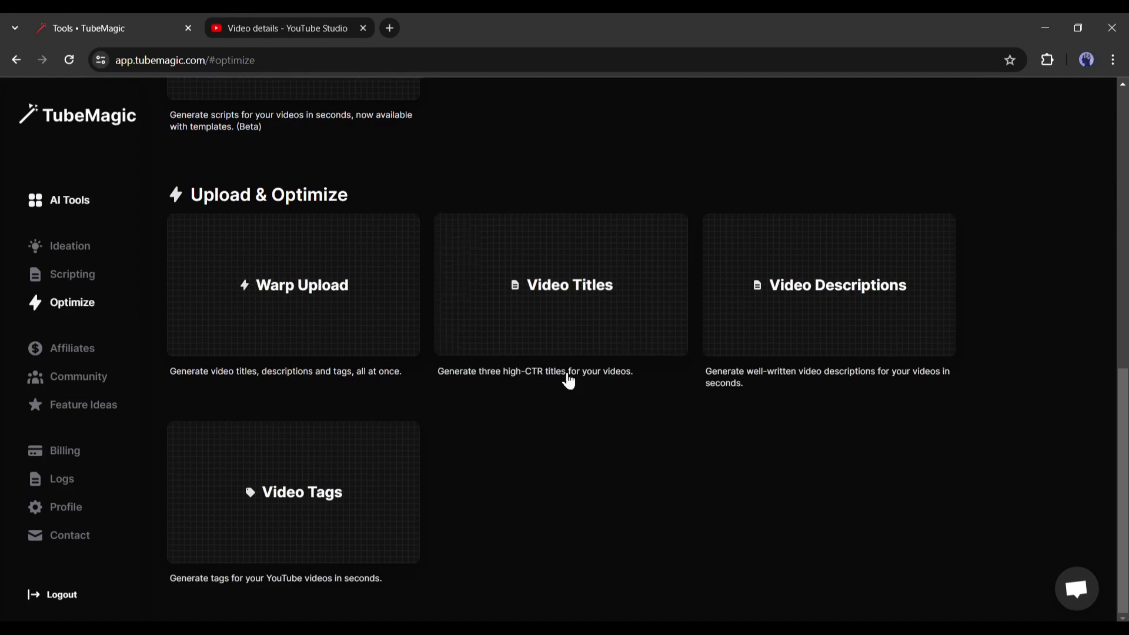
# - Start a Warp Upload project and generate titles, description and tags from the pasted video link
pyautogui.click(293, 295)
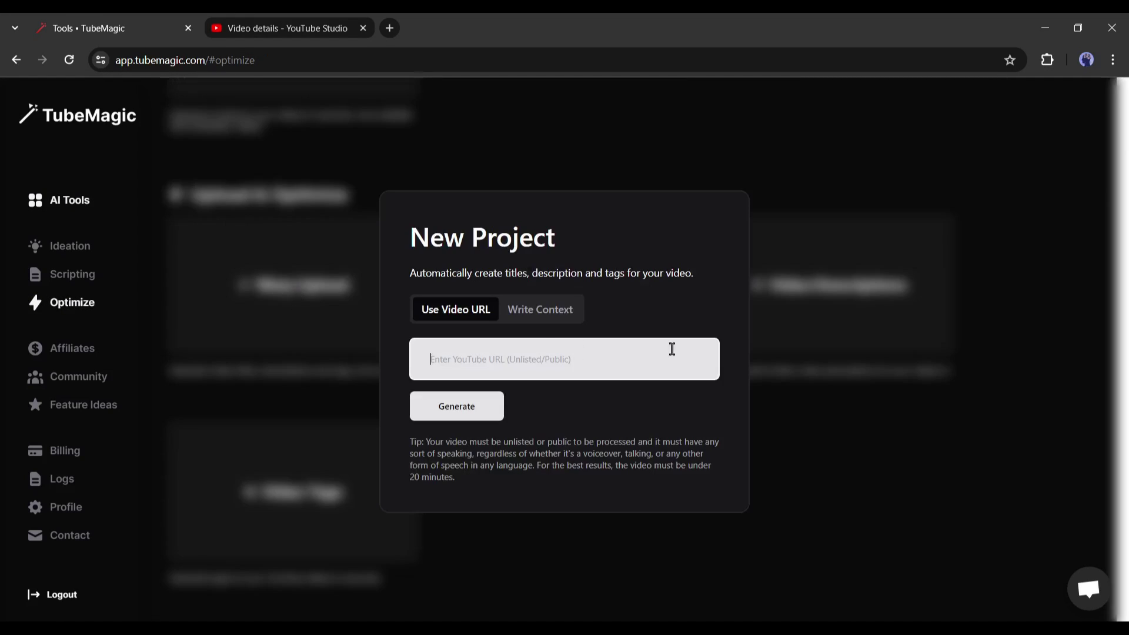
pyautogui.click(541, 321)
pyautogui.click(473, 309)
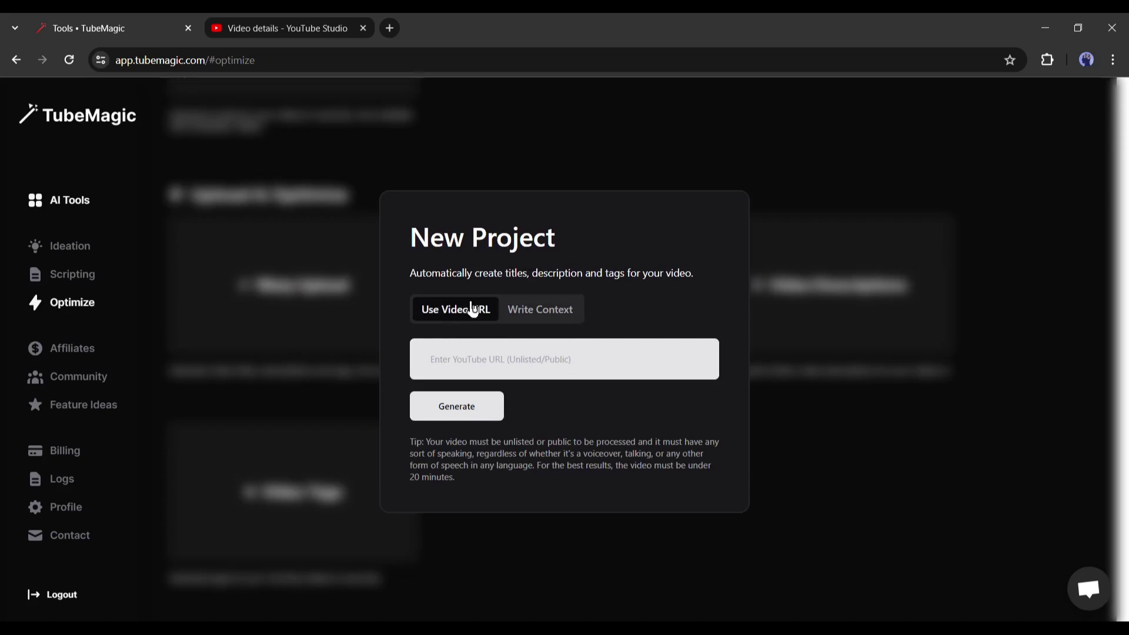
pyautogui.click(325, 19)
pyautogui.click(979, 356)
pyautogui.click(131, 30)
pyautogui.click(496, 369)
pyautogui.hotkey('ctrl', 'v')
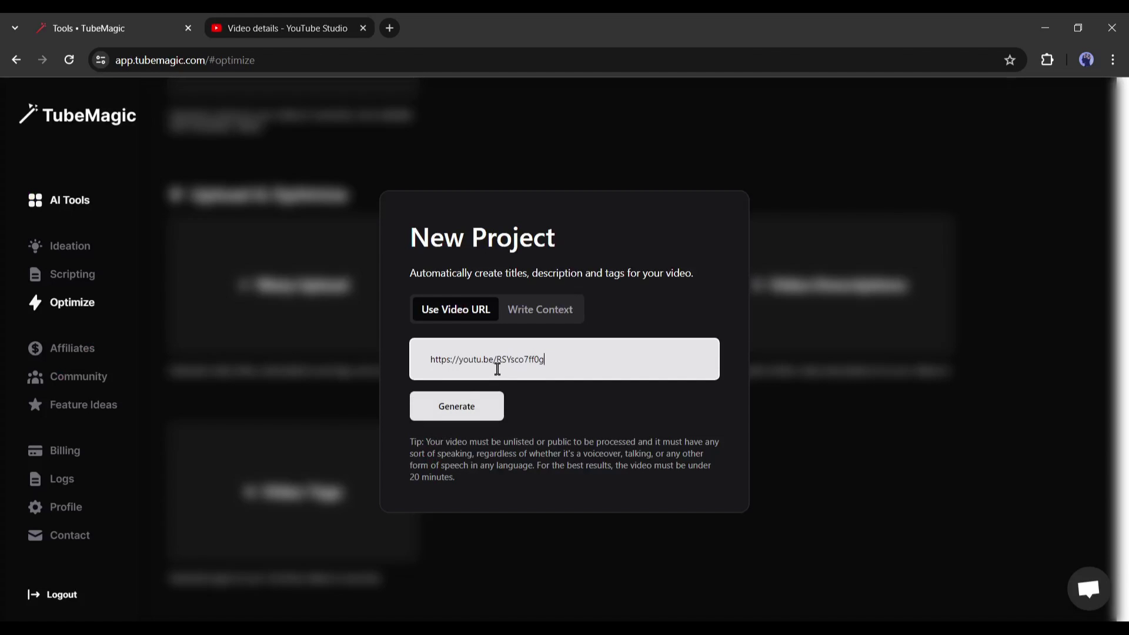
pyautogui.click(459, 409)
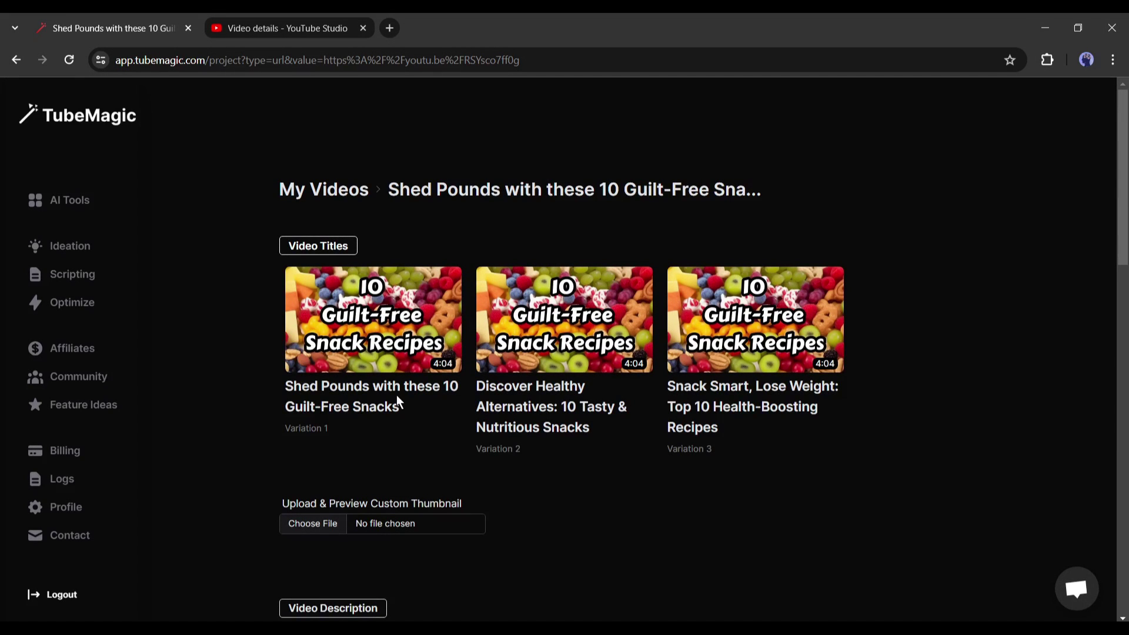
pyautogui.scroll(-4, 726, 411)
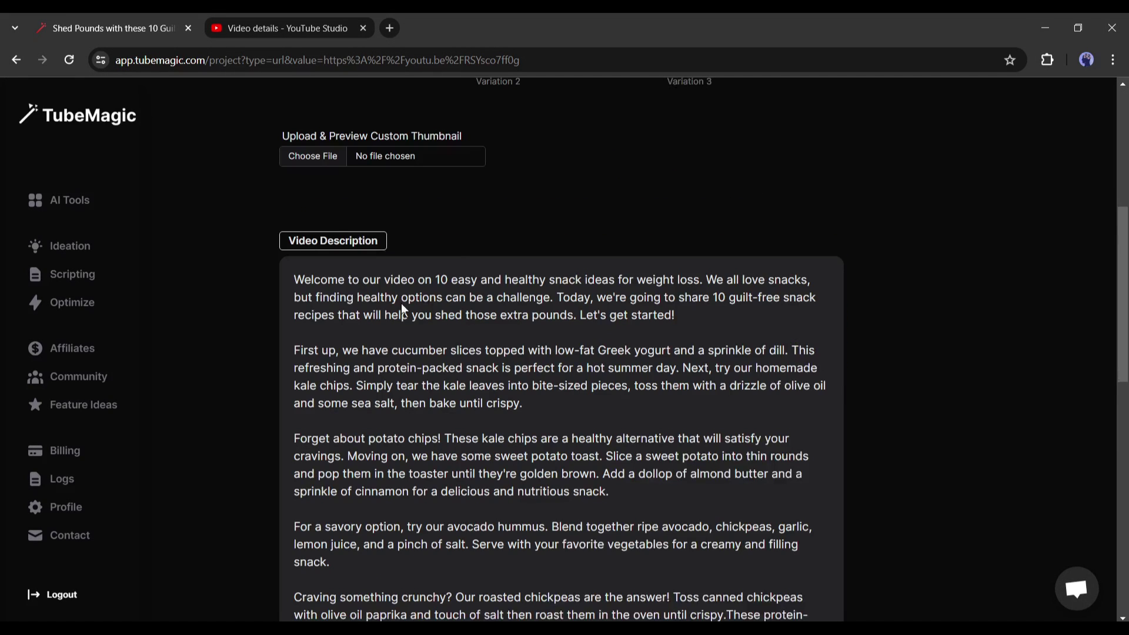
pyautogui.scroll(-2, 679, 421)
pyautogui.scroll(-6, 618, 433)
pyautogui.scroll(-1, 535, 449)
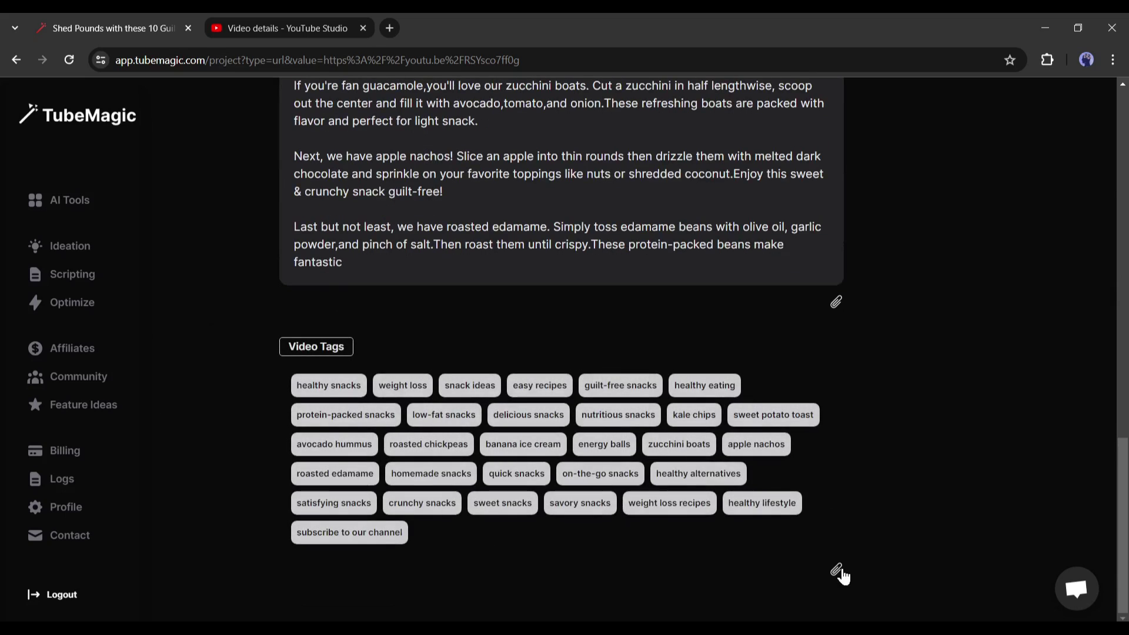
pyautogui.scroll(7, 841, 575)
pyautogui.scroll(6, 617, 415)
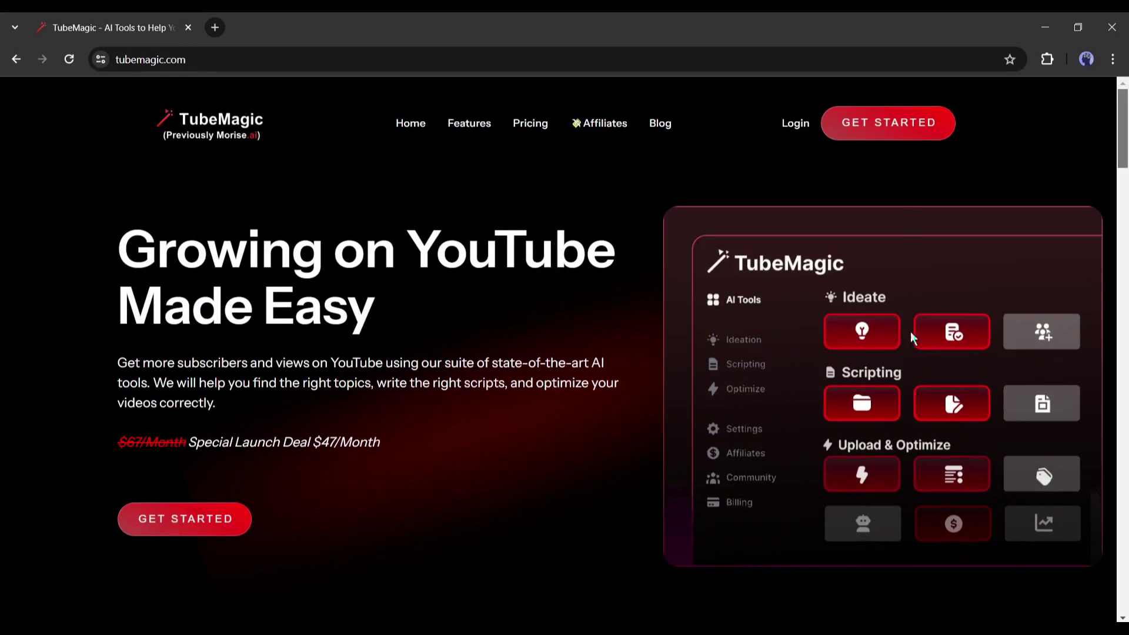
pyautogui.scroll(-10, 437, 311)
pyautogui.scroll(-4, 438, 311)
pyautogui.scroll(-2, 438, 312)
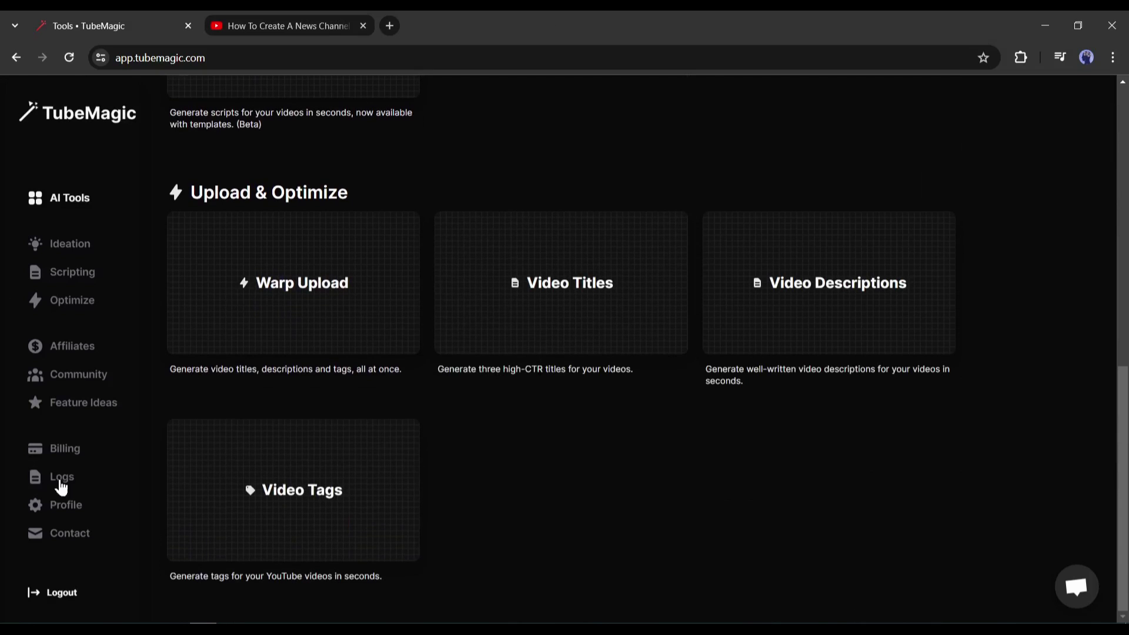
# - Open Logs and read four entries: a script, Recent uploads, Community Post, walkie-talkie script
pyautogui.click(56, 481)
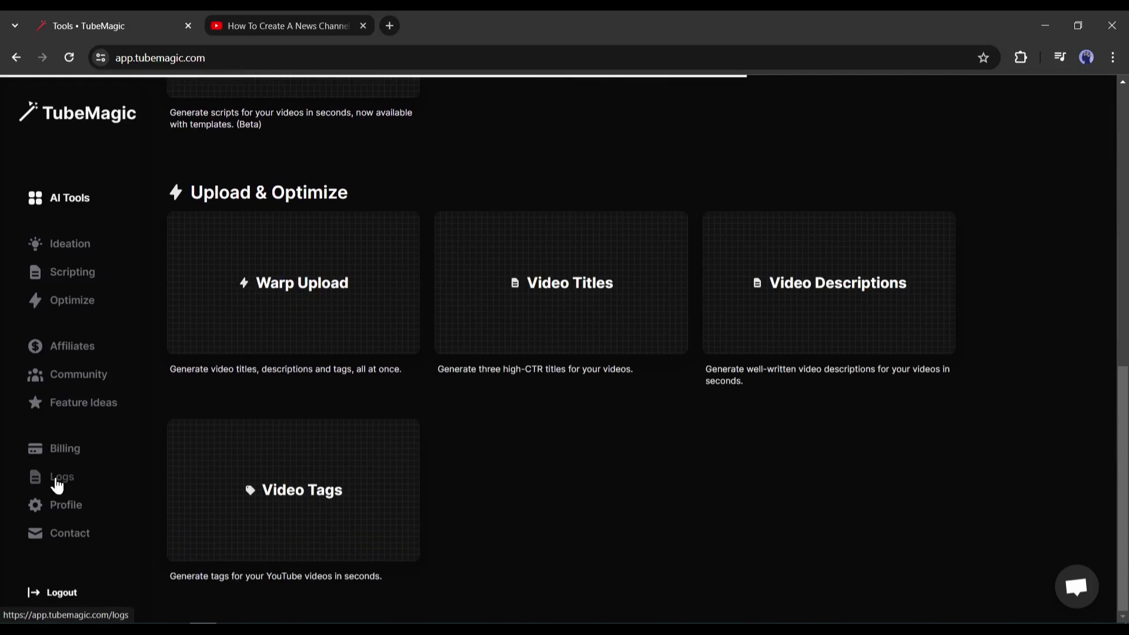
pyautogui.scroll(-5, 461, 383)
pyautogui.scroll(-5, 456, 436)
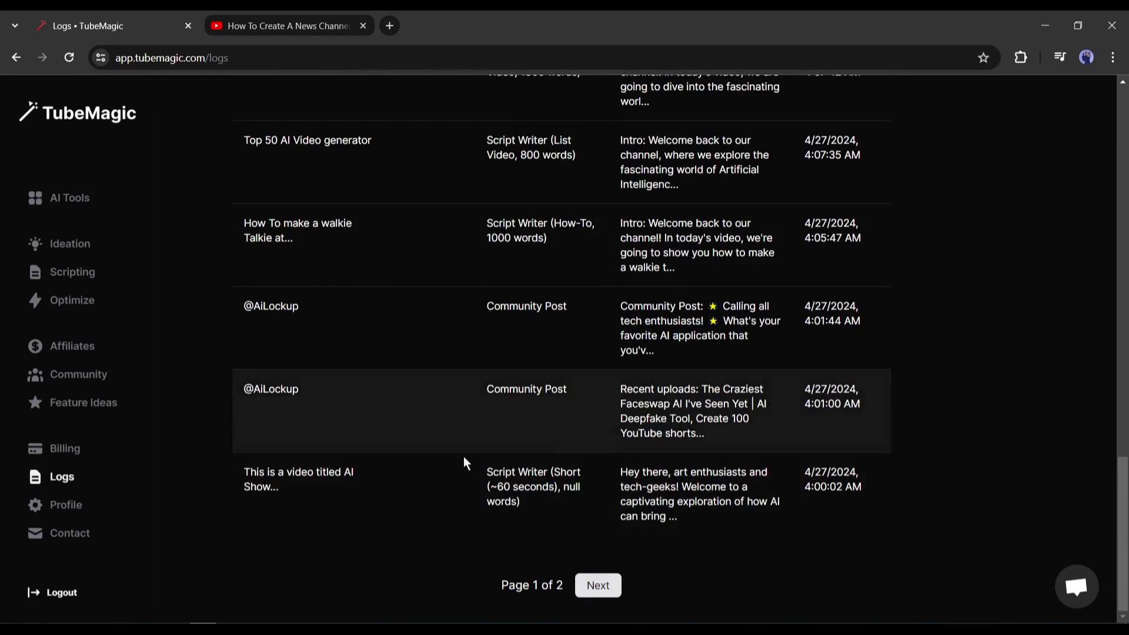
pyautogui.click(658, 489)
pyautogui.press('Escape')
pyautogui.click(697, 418)
pyautogui.press('Escape')
pyautogui.click(774, 364)
pyautogui.scroll(2, 855, 377)
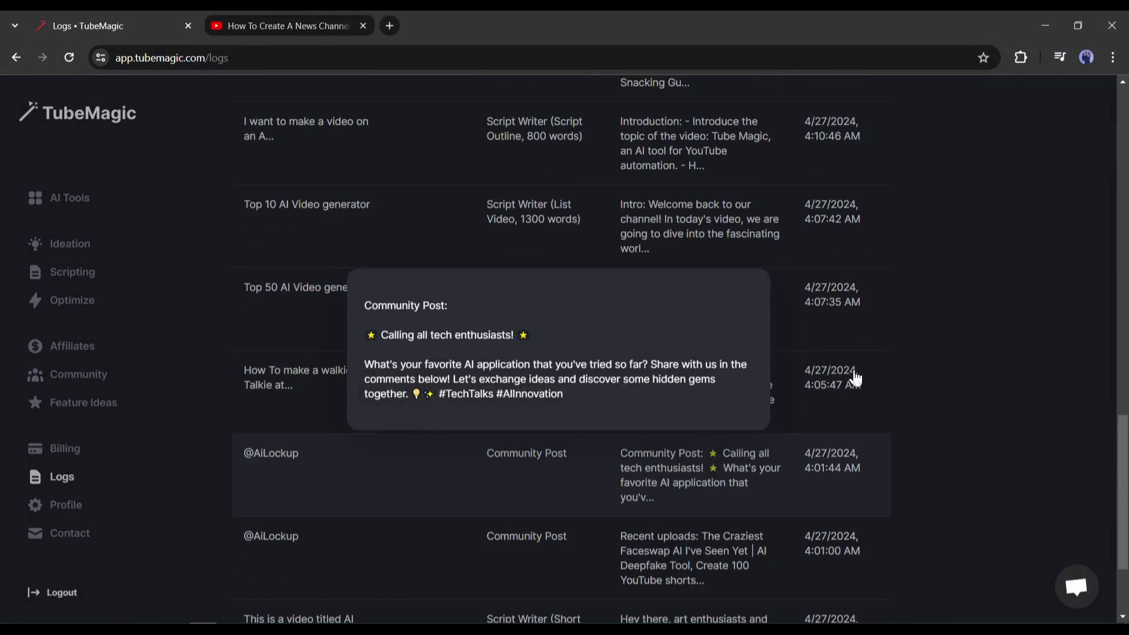
pyautogui.press('Escape')
pyautogui.click(651, 386)
pyautogui.press('Escape')
pyautogui.scroll(4, 510, 487)
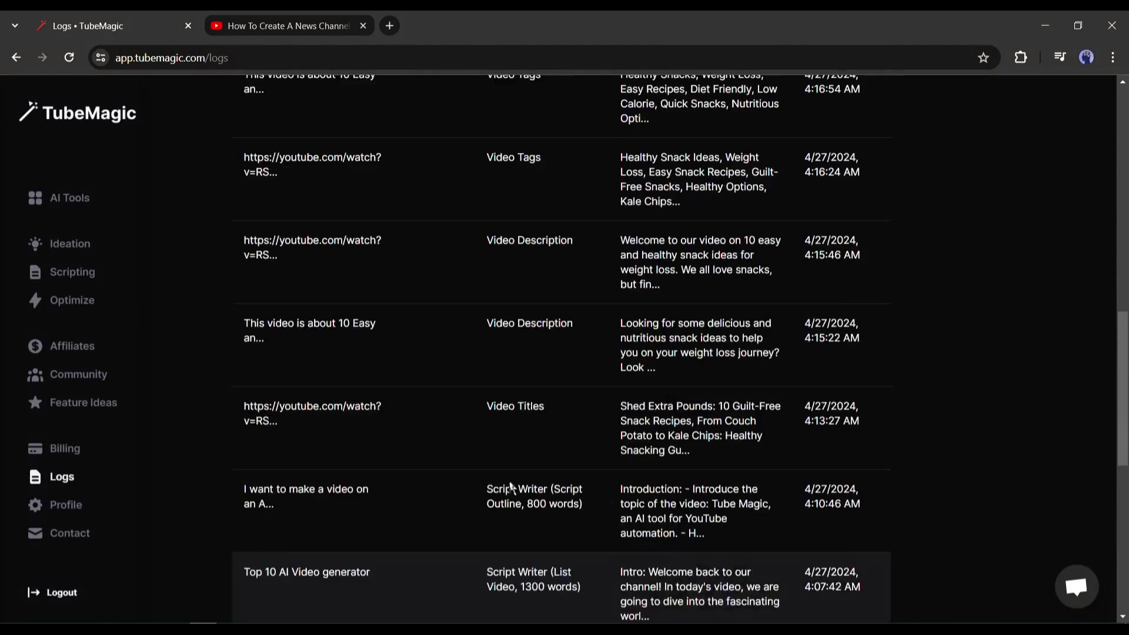
pyautogui.scroll(3, 510, 489)
pyautogui.scroll(1, 302, 517)
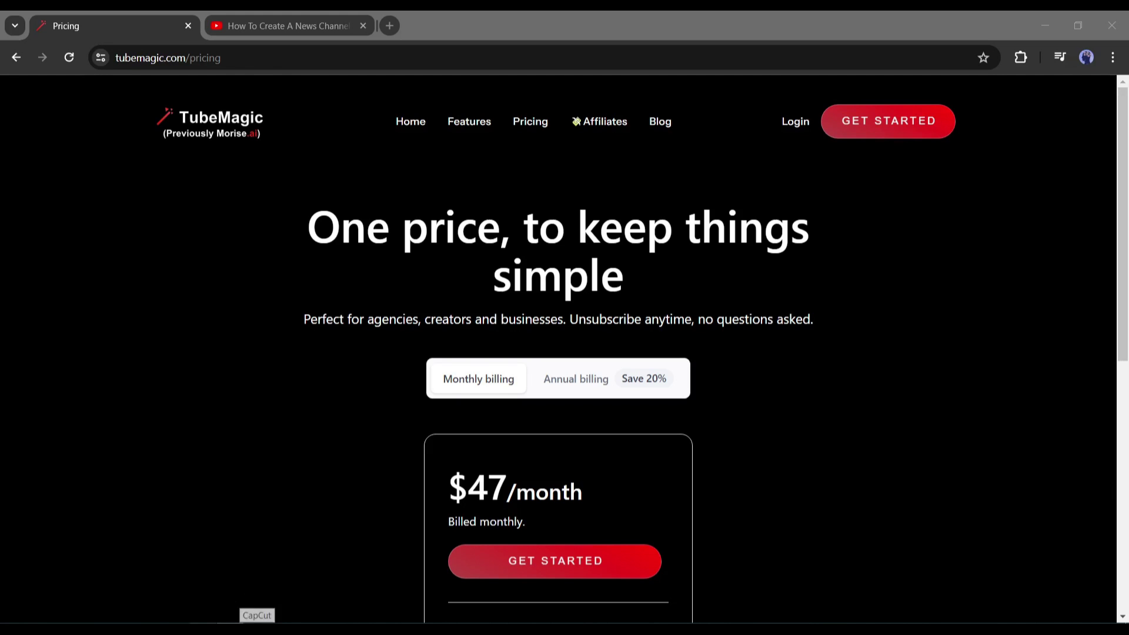
# - Highlight the $47 monthly price, then switch to Annual billing showing $37/month
pyautogui.click(494, 146)
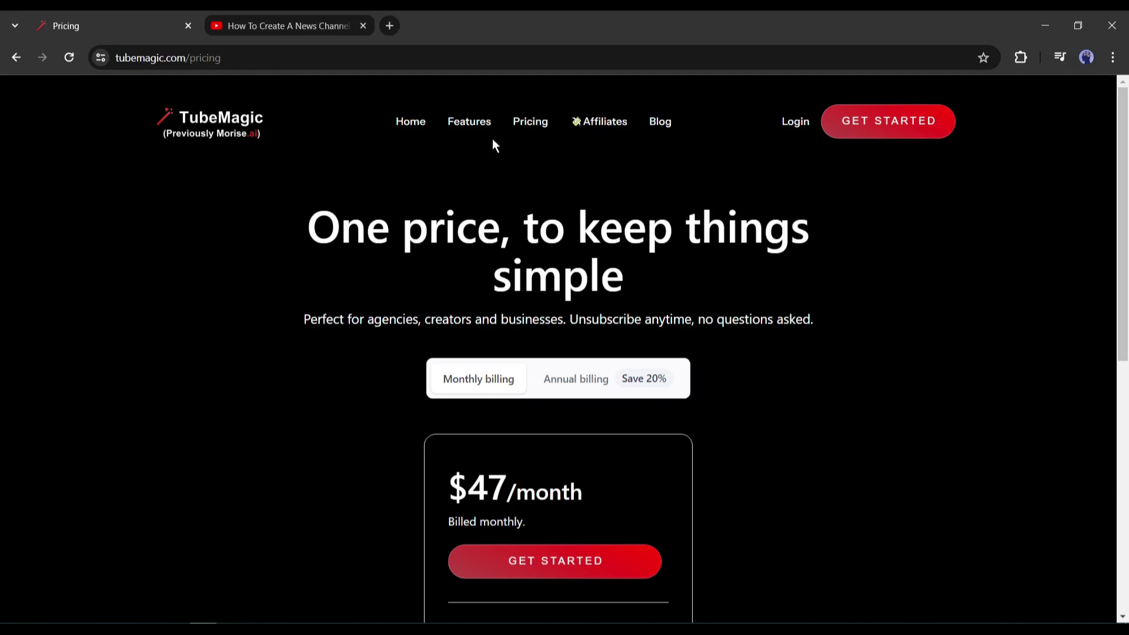
pyautogui.scroll(-3, 752, 243)
pyautogui.scroll(-2, 761, 257)
pyautogui.scroll(-1, 777, 277)
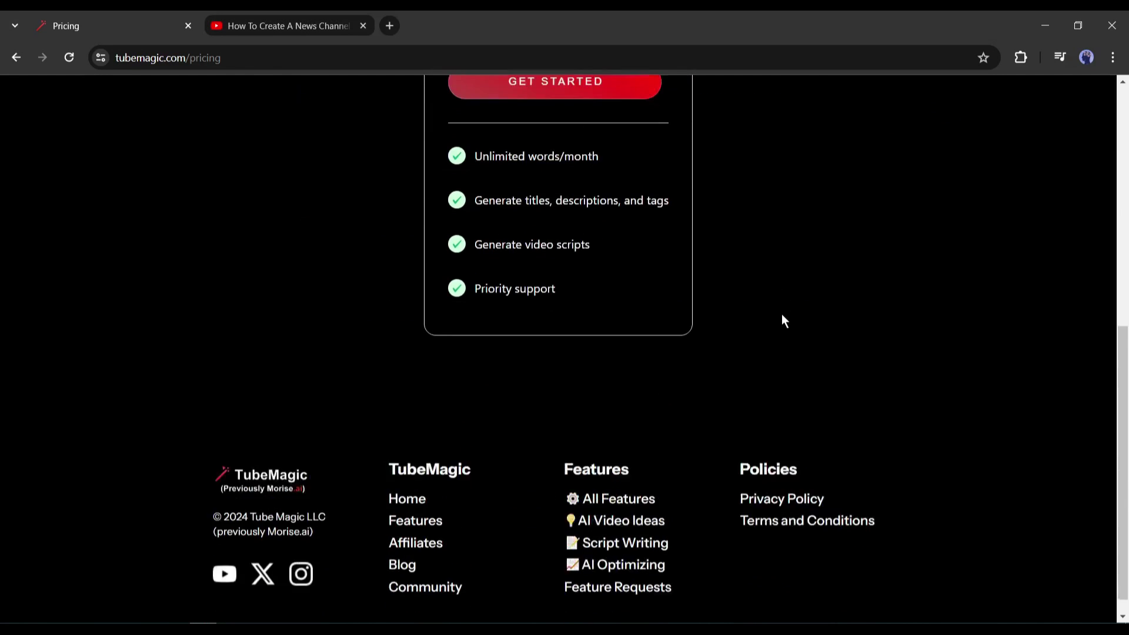
pyautogui.scroll(2, 782, 321)
pyautogui.scroll(3, 775, 328)
pyautogui.scroll(-2, 421, 302)
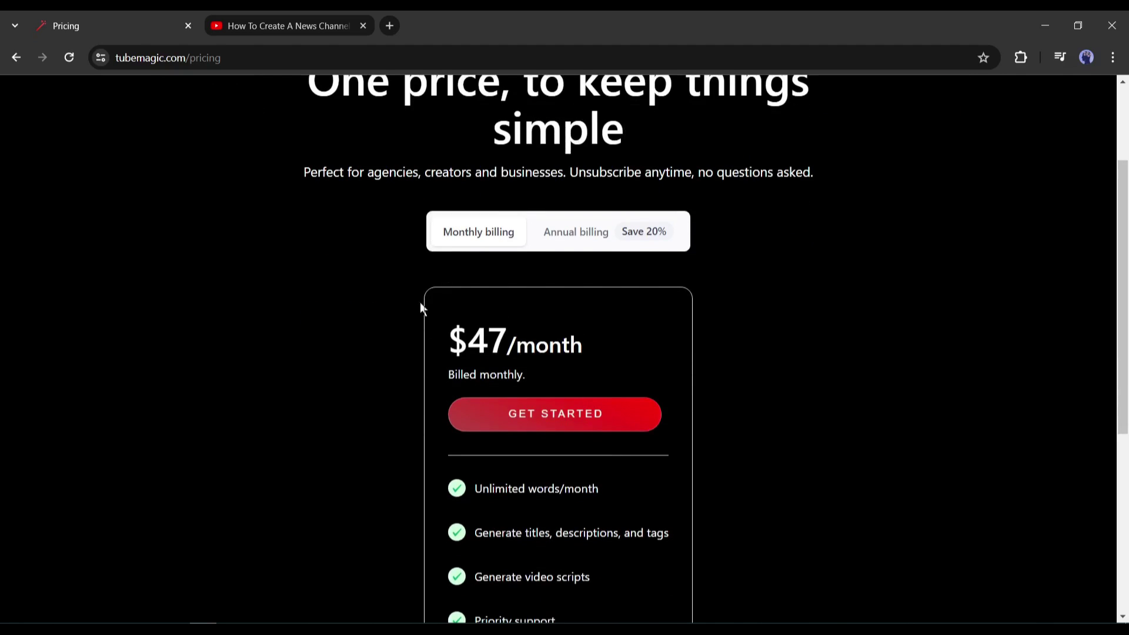
pyautogui.tripleClick(482, 344)
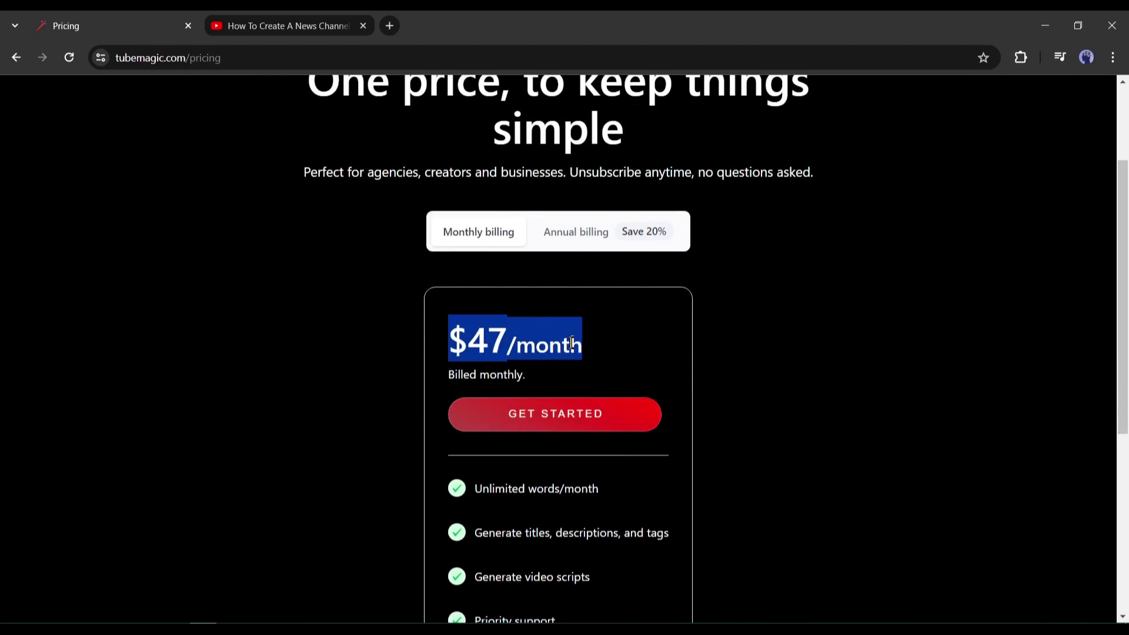
pyautogui.click(573, 344)
pyautogui.scroll(-2, 561, 408)
pyautogui.scroll(2, 527, 456)
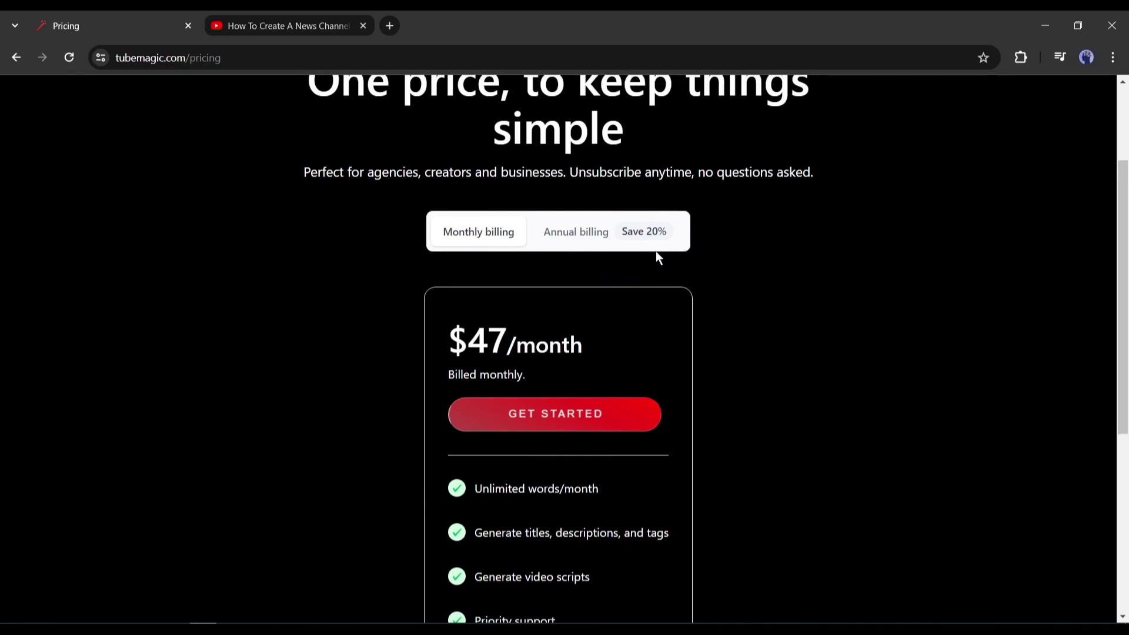
pyautogui.click(582, 247)
pyautogui.scroll(-1, 489, 302)
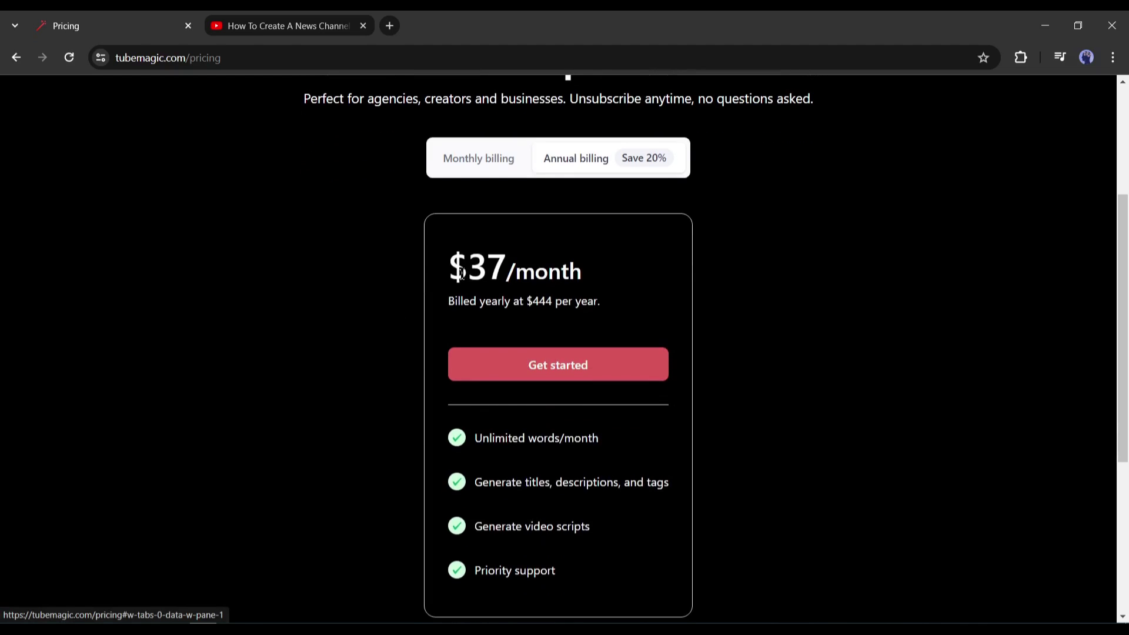
pyautogui.moveTo(458, 272); pyautogui.dragTo(601, 276)
pyautogui.click(516, 300)
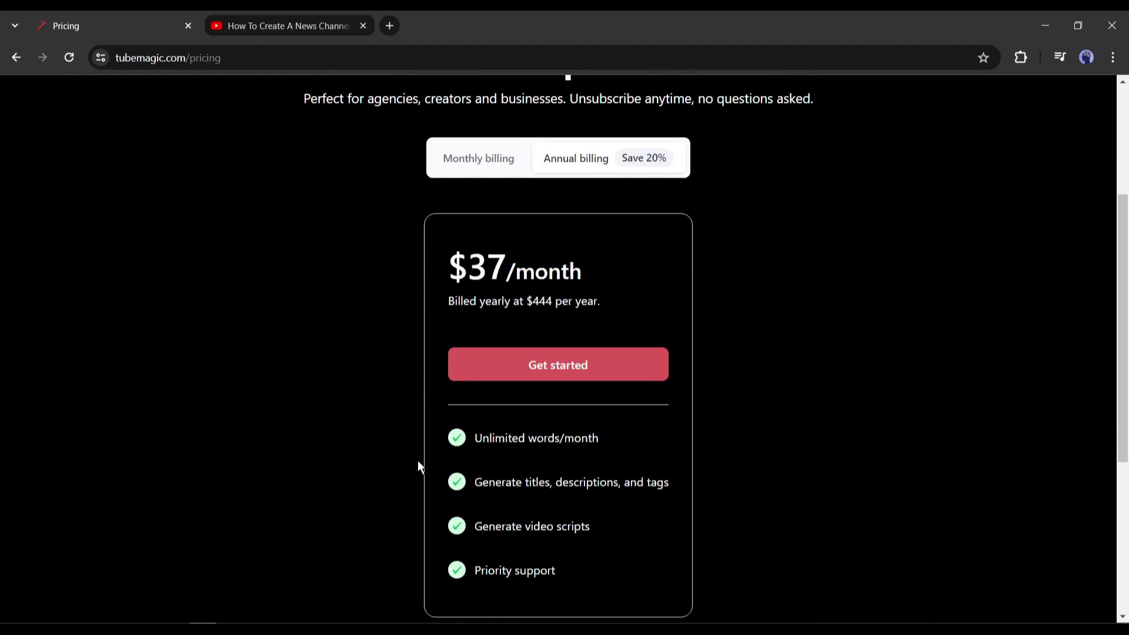
pyautogui.scroll(-2, 534, 496)
pyautogui.scroll(4, 615, 486)
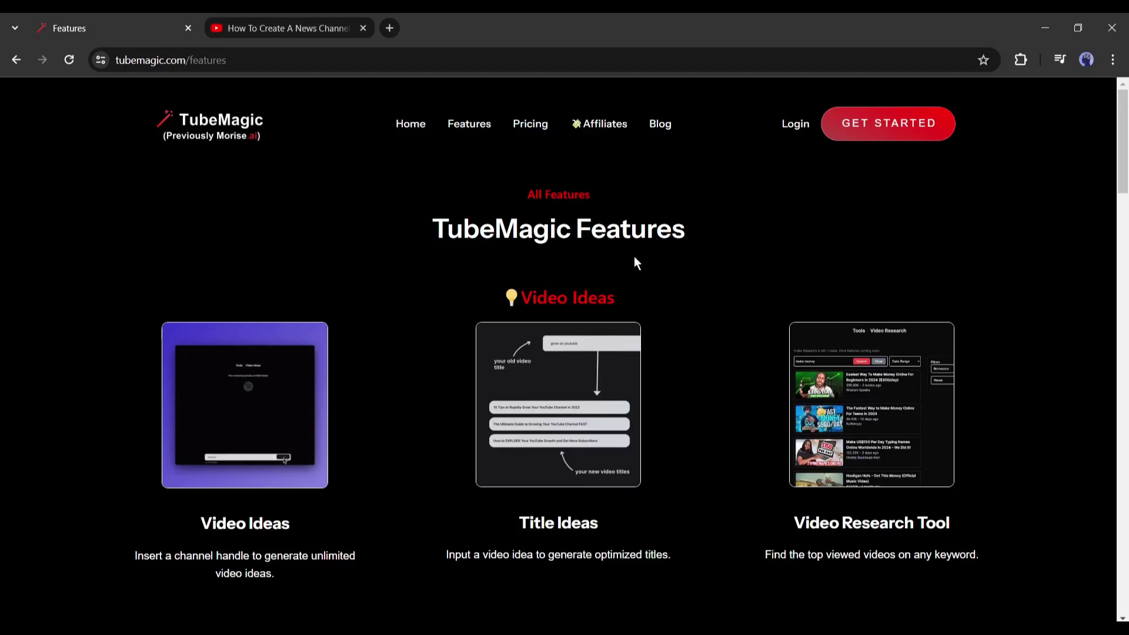
pyautogui.scroll(-5, 635, 260)
pyautogui.scroll(-2, 520, 380)
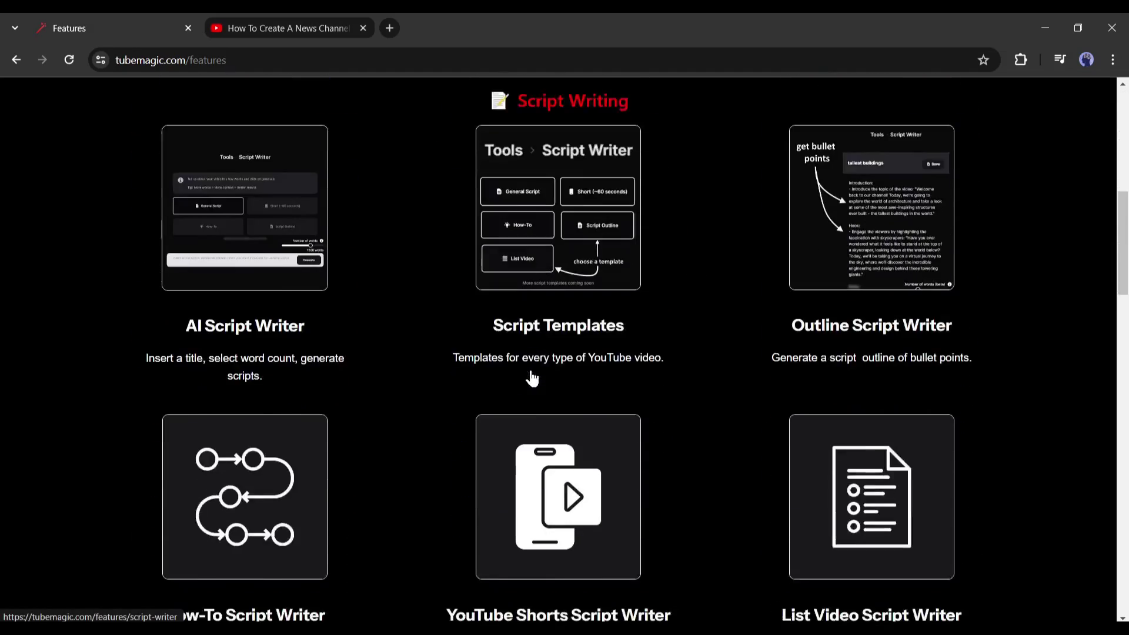
pyautogui.scroll(-1, 530, 379)
pyautogui.scroll(-1, 512, 378)
pyautogui.scroll(-1, 384, 396)
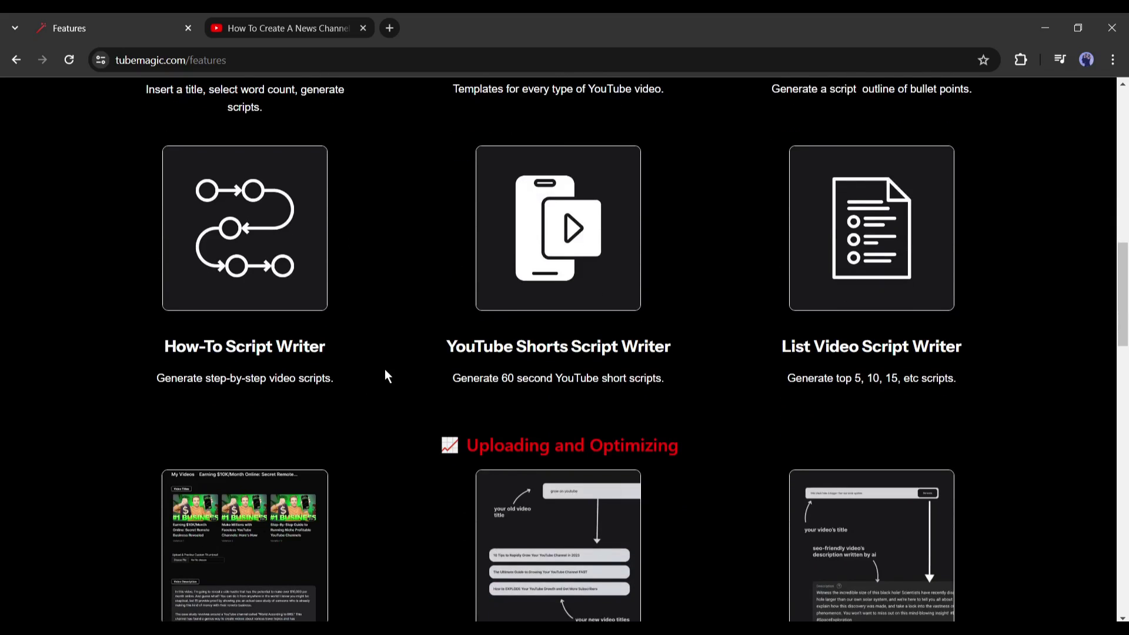
pyautogui.scroll(-1, 507, 424)
pyautogui.scroll(-1, 506, 423)
pyautogui.scroll(-3, 506, 423)
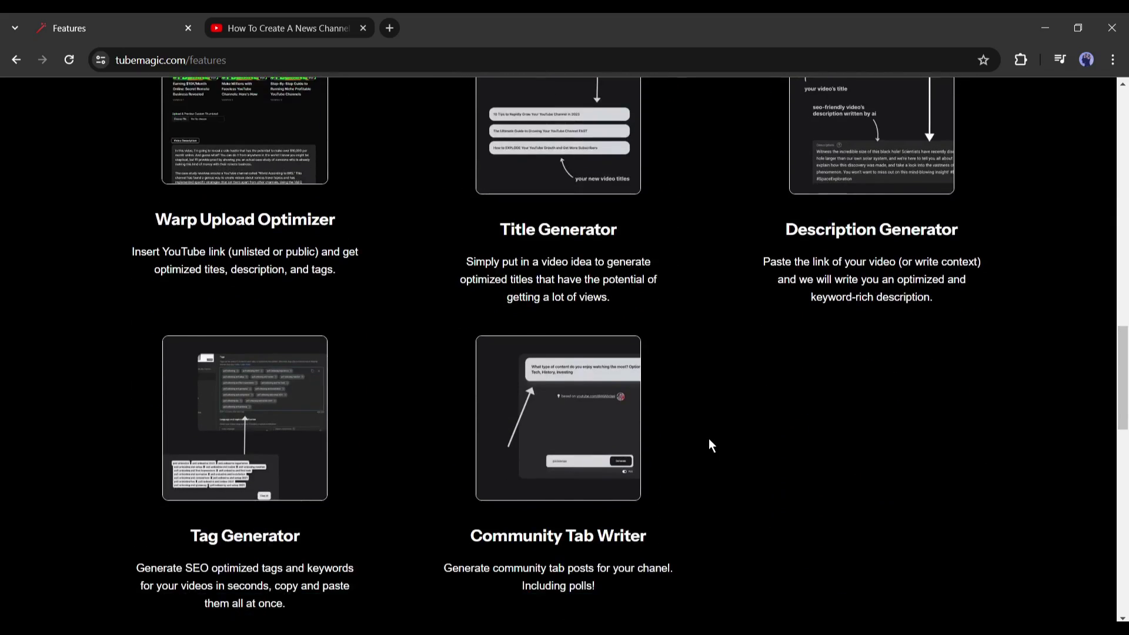
pyautogui.scroll(-2, 432, 537)
pyautogui.scroll(-2, 443, 541)
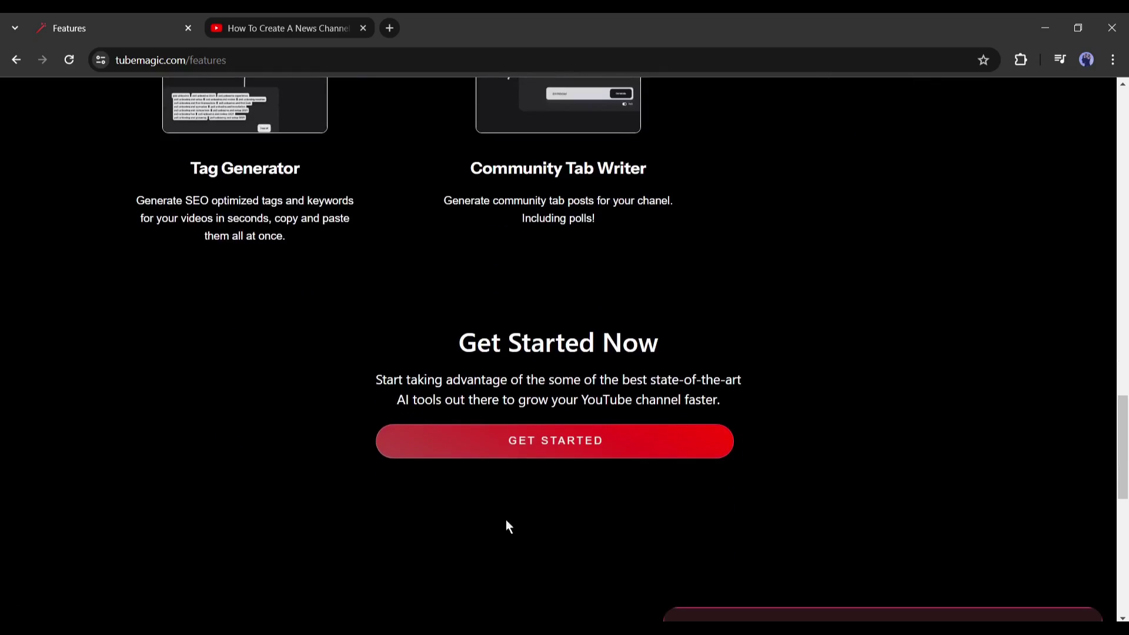
pyautogui.scroll(-1, 494, 508)
pyautogui.scroll(-3, 467, 504)
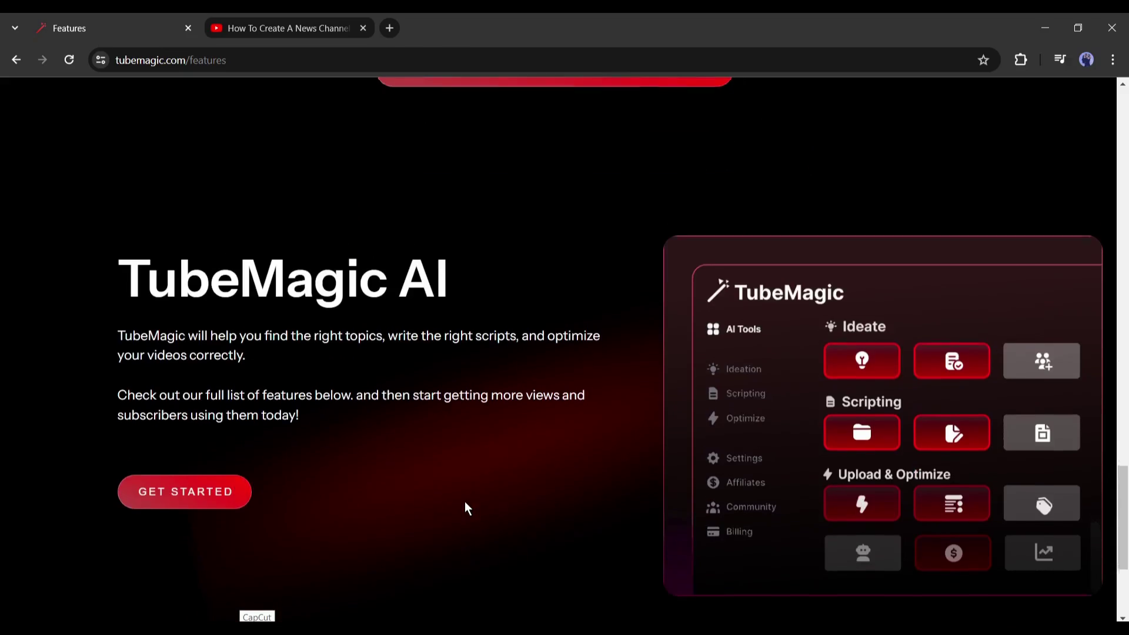